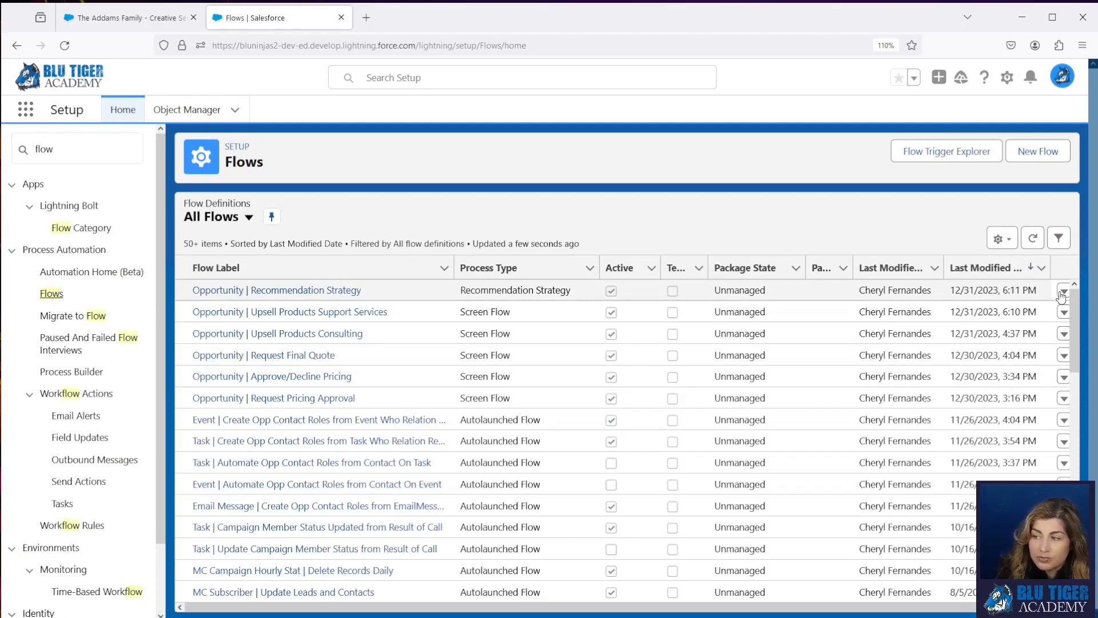
Open version 9 of the Opportunity | Recommendation Strategy flow for editing
{"action": "left_click", "coordinate": [1064, 291]}
{"action": "left_click", "coordinate": [1032, 318]}
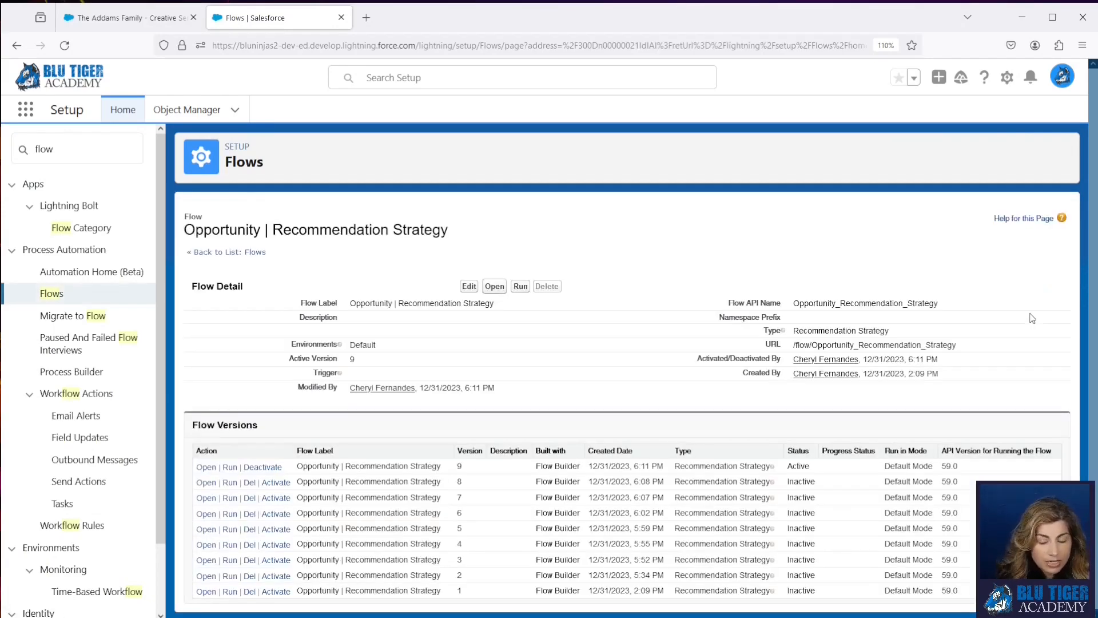
{"action": "left_click", "coordinate": [201, 468]}
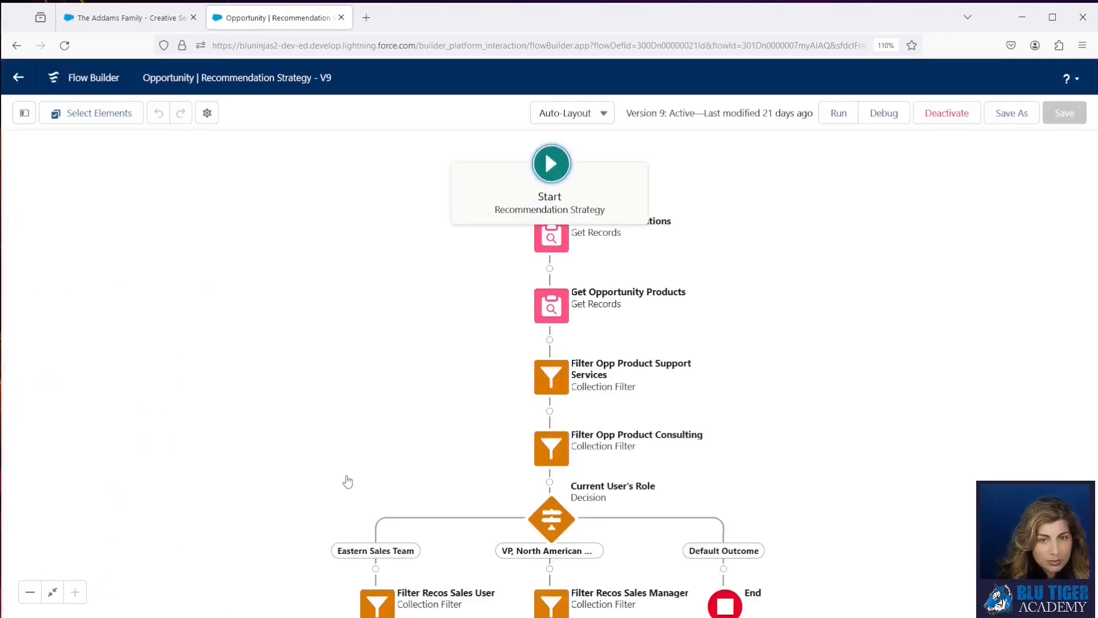
Insert a Limit Repetitions action directly after the Assign Support Service Recommendations element at the end of the flow
{"action": "scroll", "coordinate": [696, 433], "scroll_direction": "down", "scroll_amount": 5}
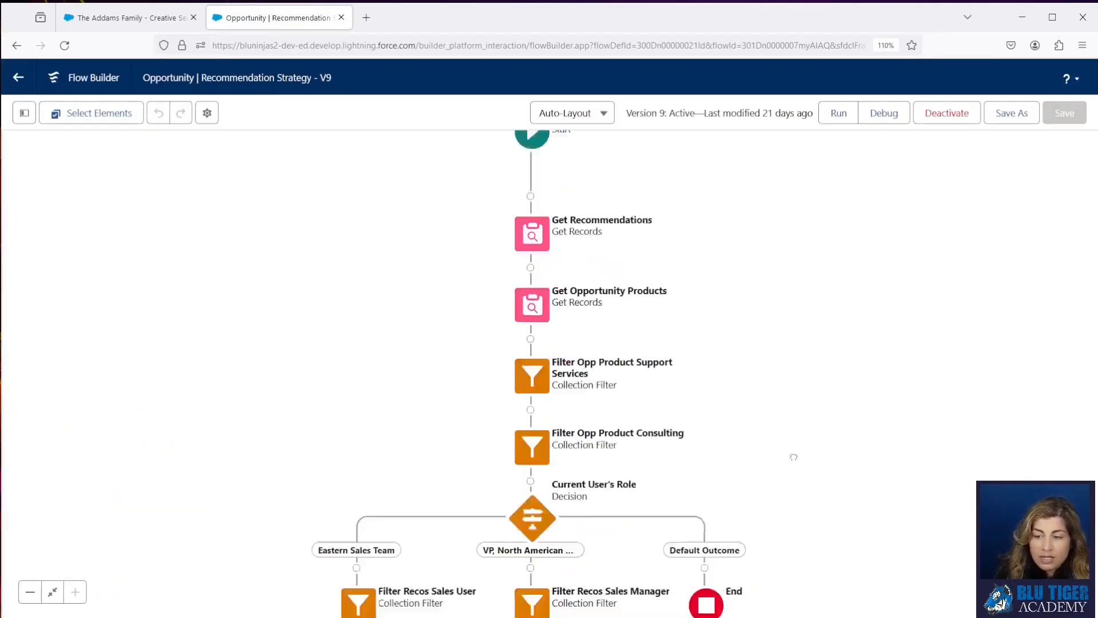
{"action": "scroll", "coordinate": [696, 433], "scroll_direction": "down", "scroll_amount": 10}
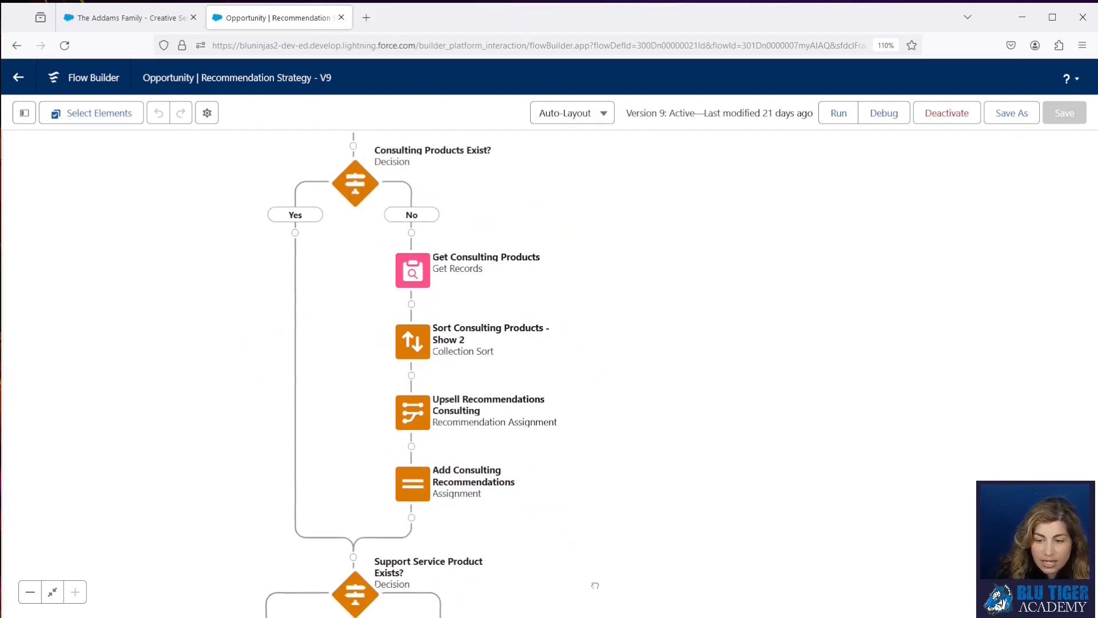
{"action": "left_click_drag", "start_coordinate": [595, 584], "coordinate": [594, 363]}
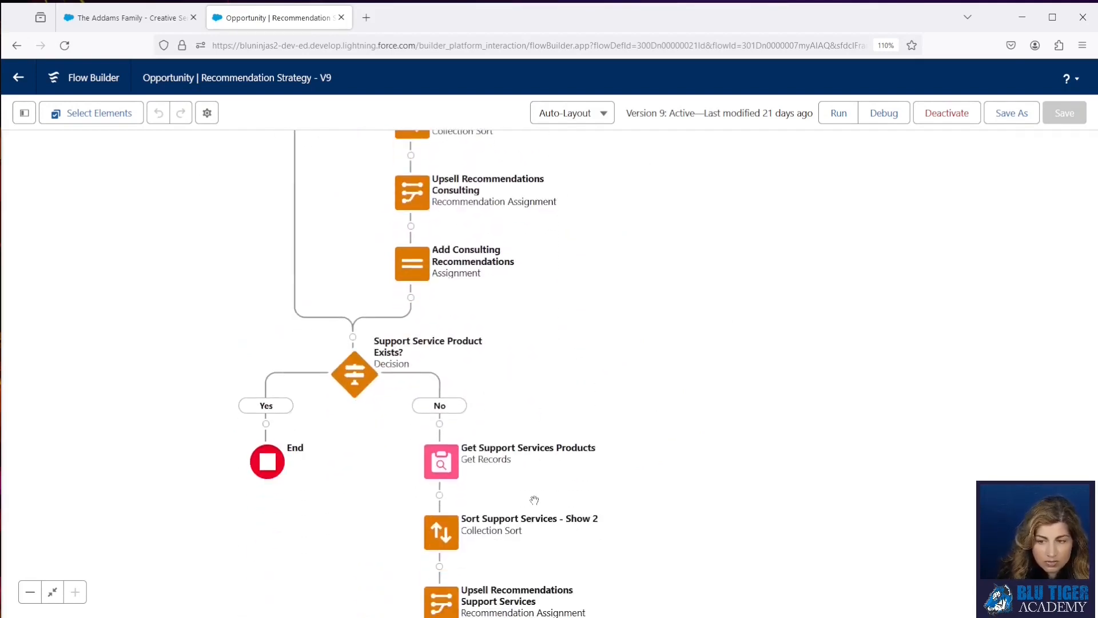
{"action": "left_click_drag", "start_coordinate": [667, 562], "coordinate": [667, 390]}
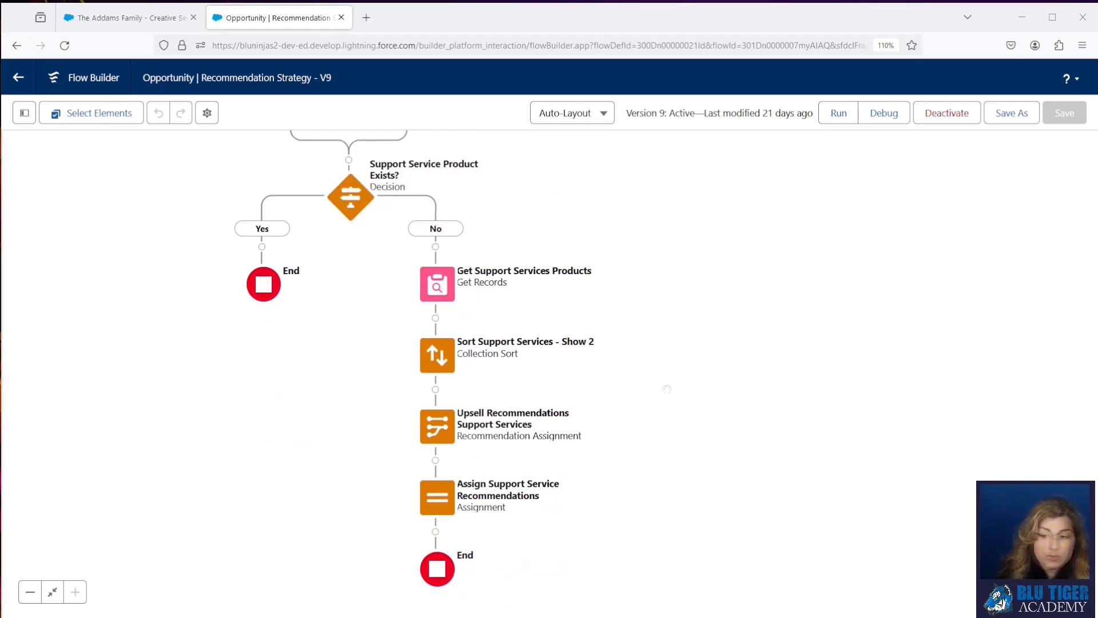
{"action": "left_click", "coordinate": [436, 531]}
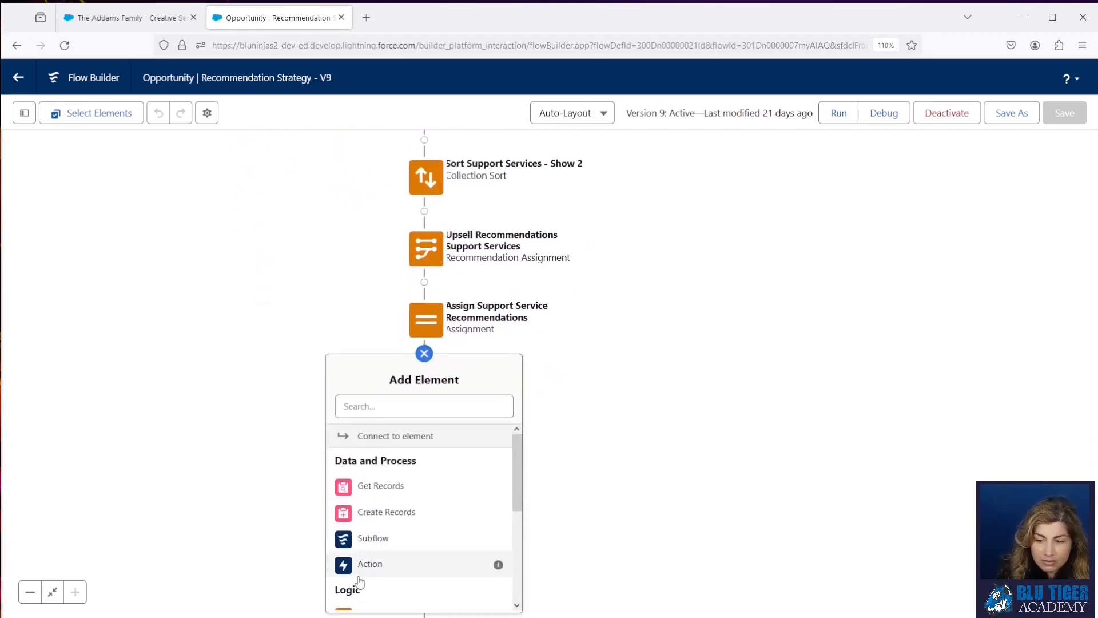
{"action": "left_click", "coordinate": [399, 564]}
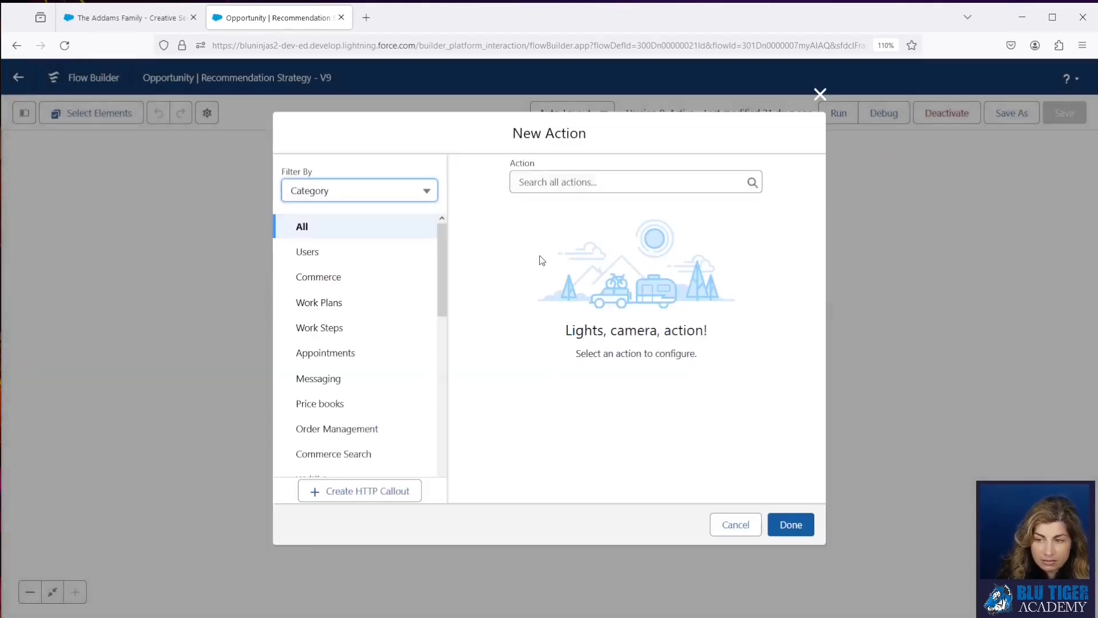
{"action": "left_click", "coordinate": [538, 181]}
{"action": "type", "text": "limit"}
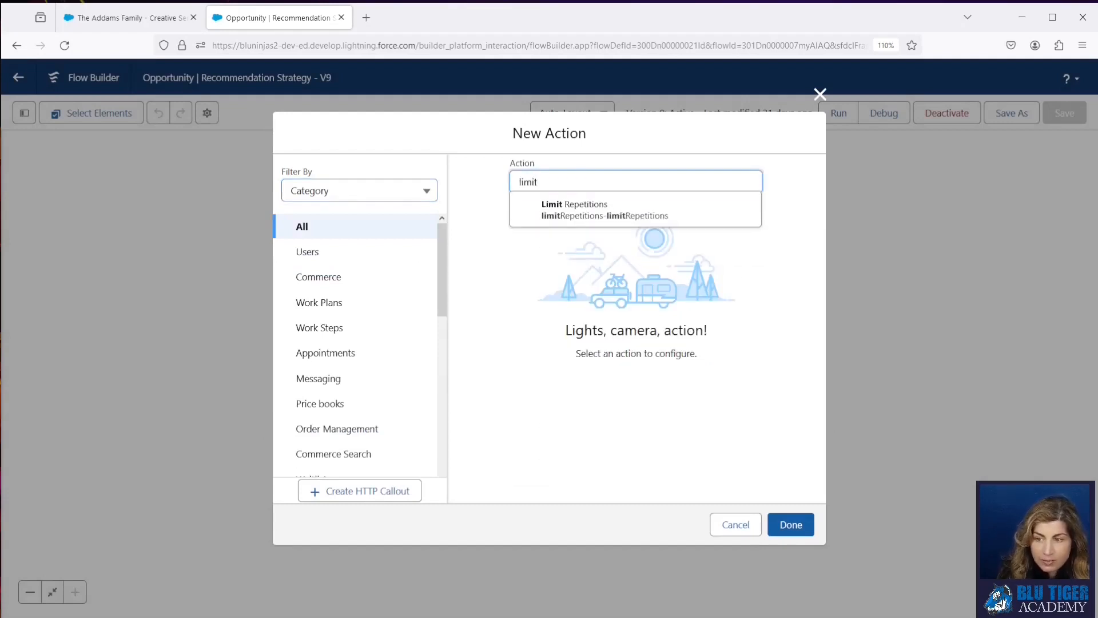
{"action": "left_click", "coordinate": [584, 217]}
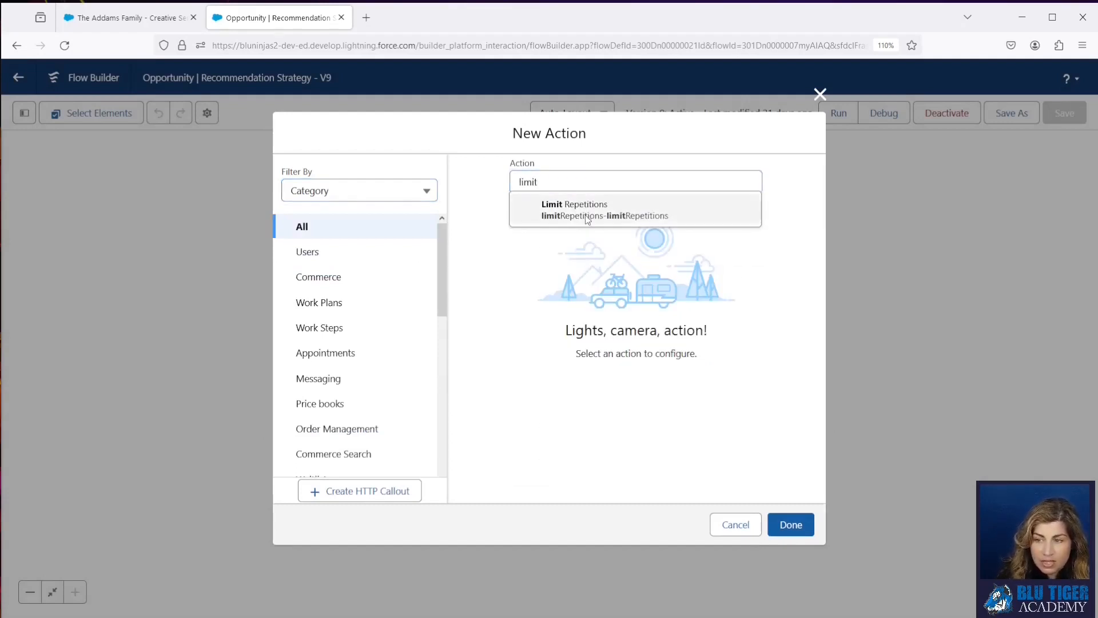
Label the new action "Limit Repetitions" and let its API name fill in from the label
{"action": "left_click", "coordinate": [532, 221]}
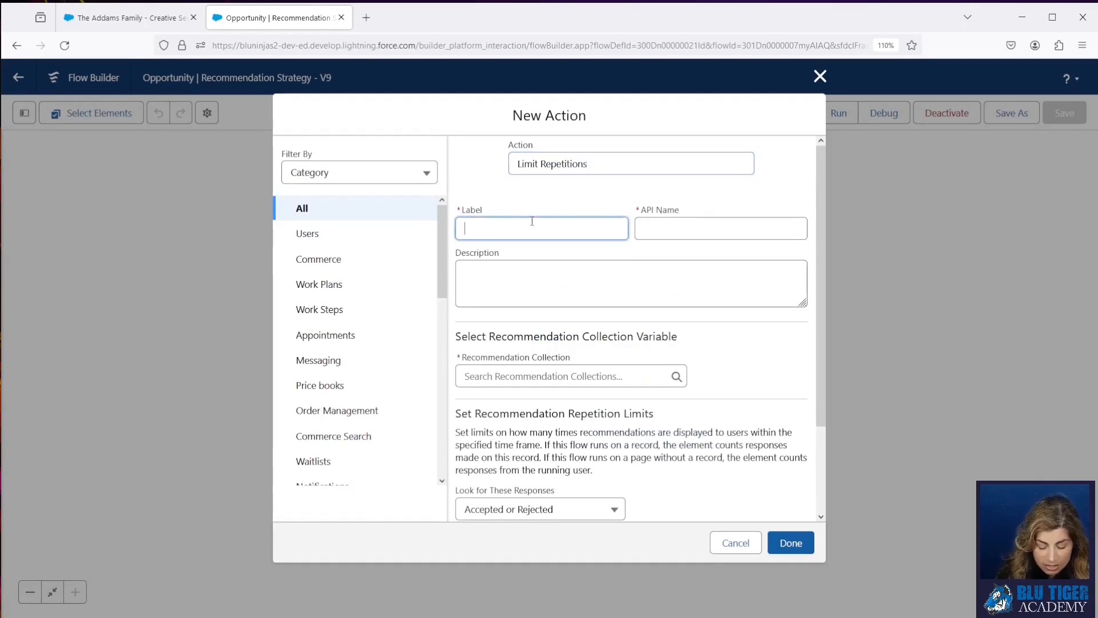
{"action": "type", "text": "Limit Repetitions"}
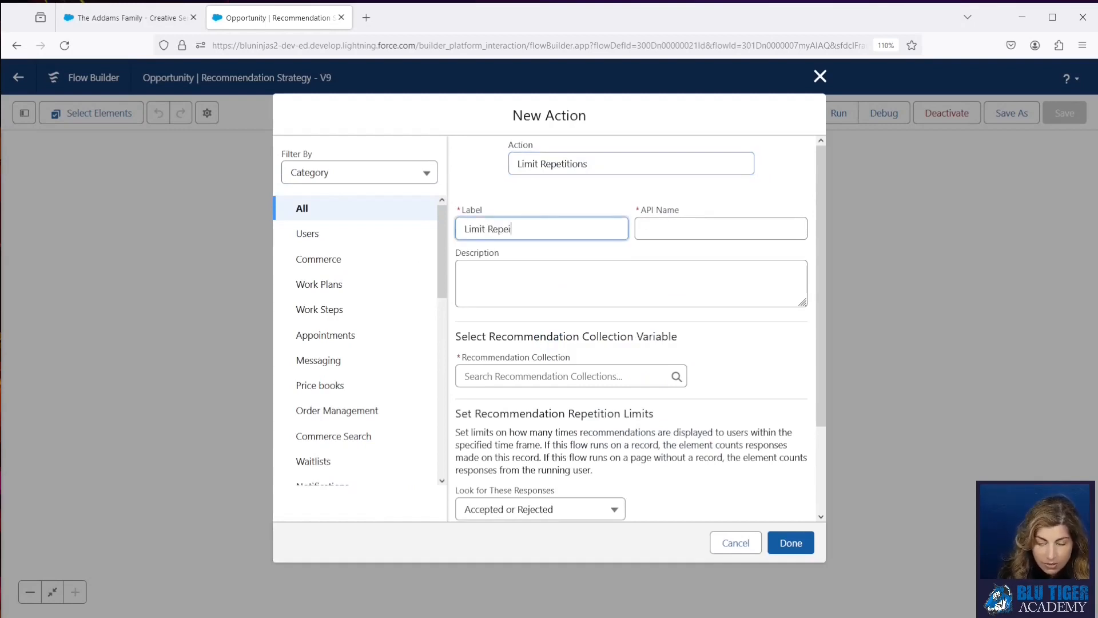
{"action": "key", "text": "BackSpace"}
{"action": "key", "text": "BackSpace"}
{"action": "key", "text": "BackSpace"}
{"action": "key", "text": "BackSpace"}
{"action": "key", "text": "BackSpace"}
{"action": "key", "text": "BackSpace"}
{"action": "key", "text": "BackSpace"}
{"action": "key", "text": "BackSpace"}
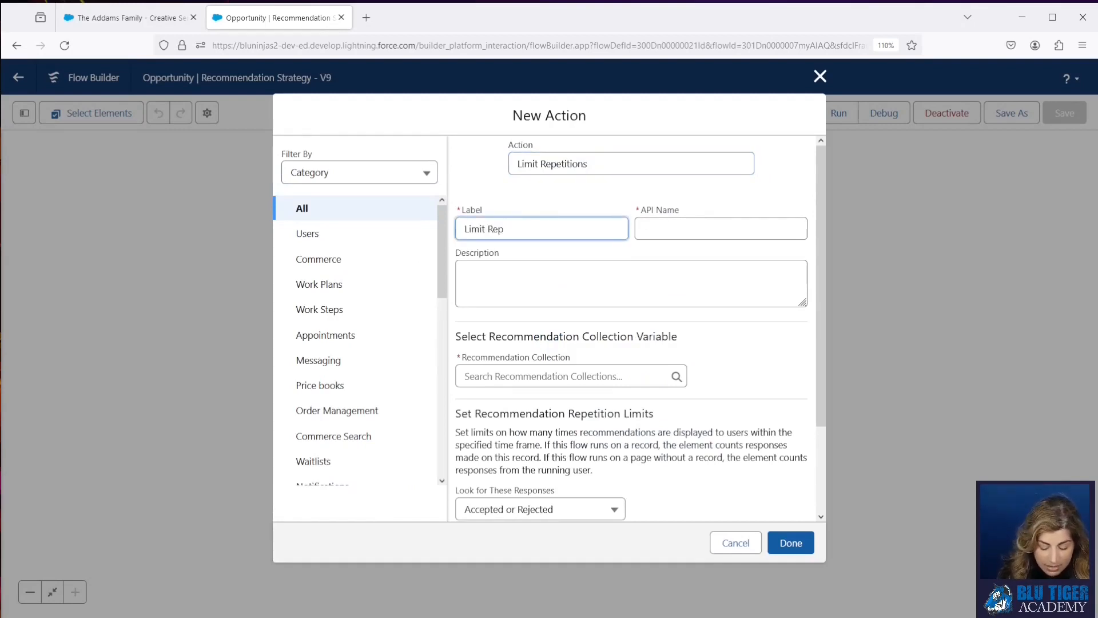
{"action": "type", "text": "etitions"}
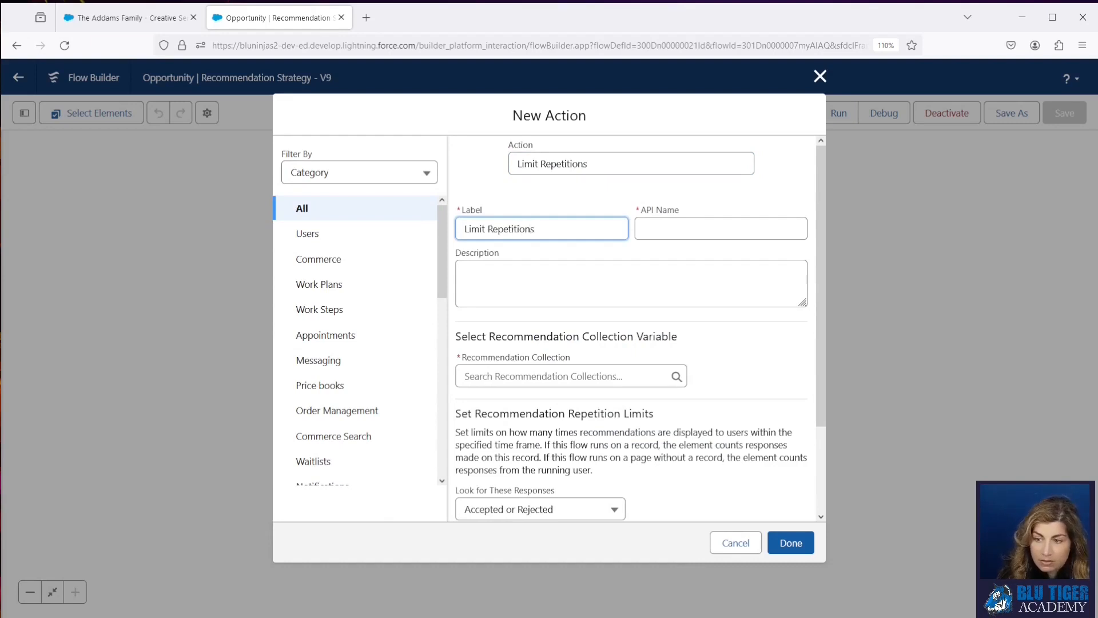
{"action": "key", "text": "Tab"}
Choose outputRecommendations as the action's recommendation collection
{"action": "left_click", "coordinate": [504, 377]}
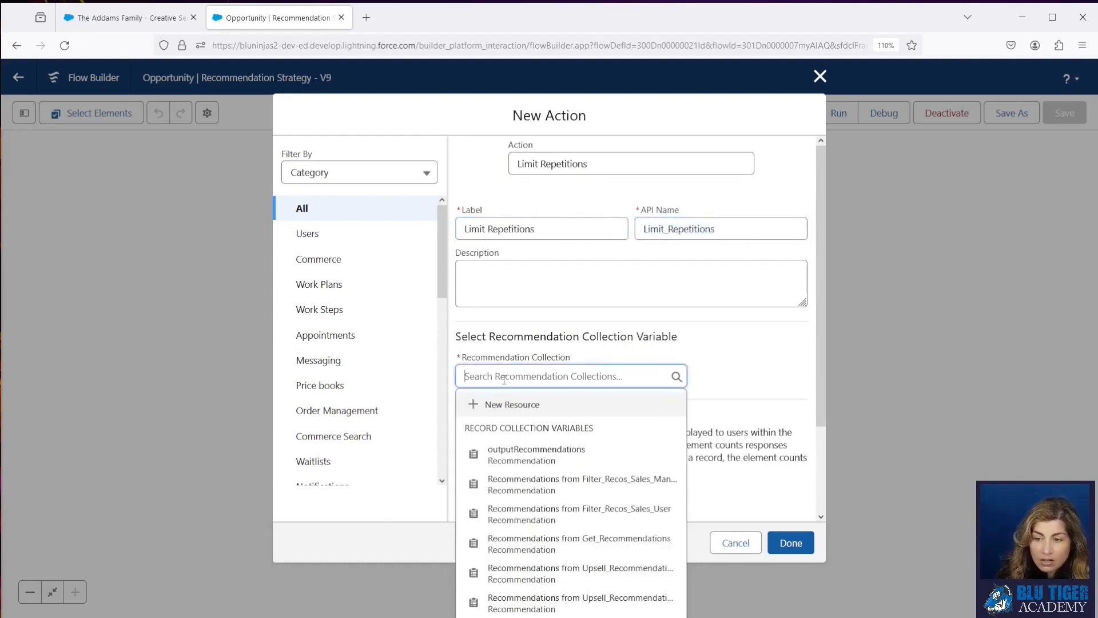
{"action": "type", "text": "out"}
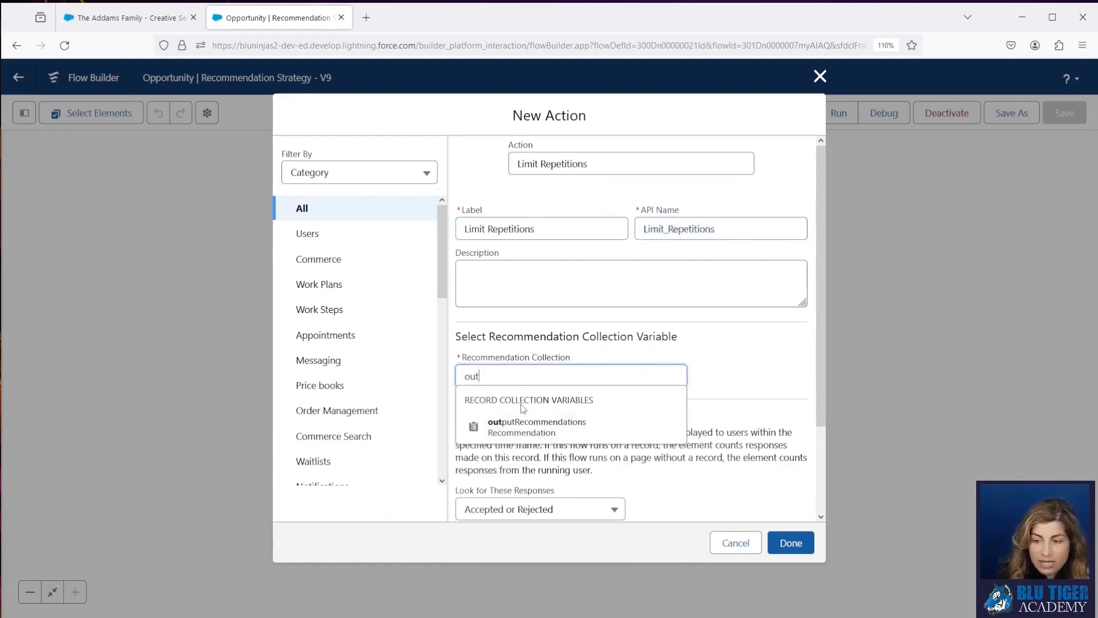
{"action": "left_click", "coordinate": [531, 429]}
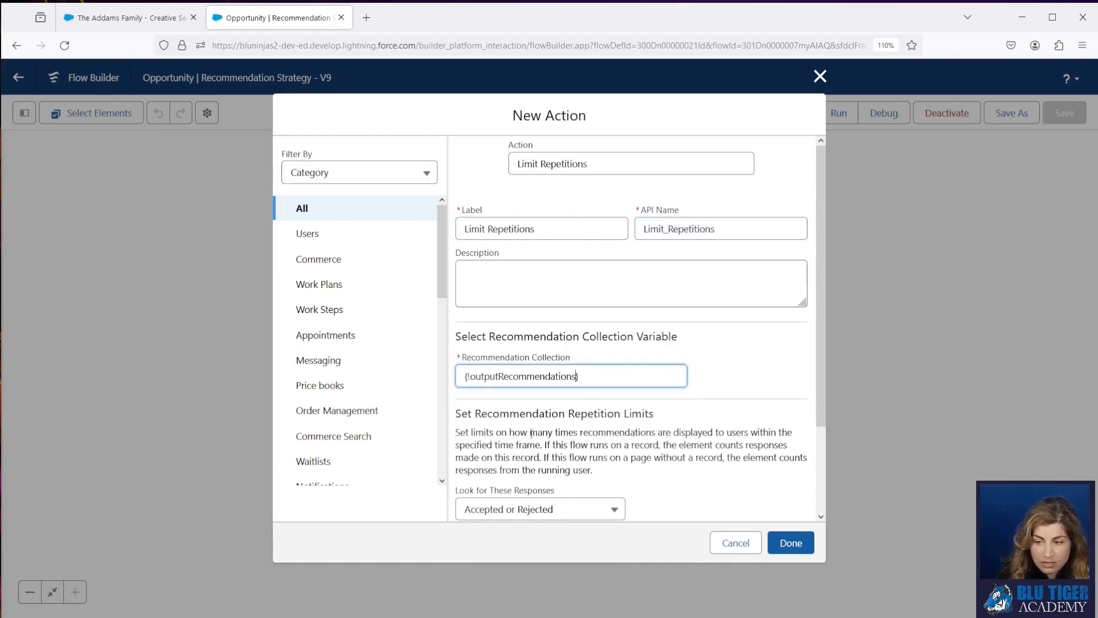
{"action": "left_click", "coordinate": [611, 385]}
{"action": "scroll", "coordinate": [611, 386], "scroll_direction": "down", "scroll_amount": 1}
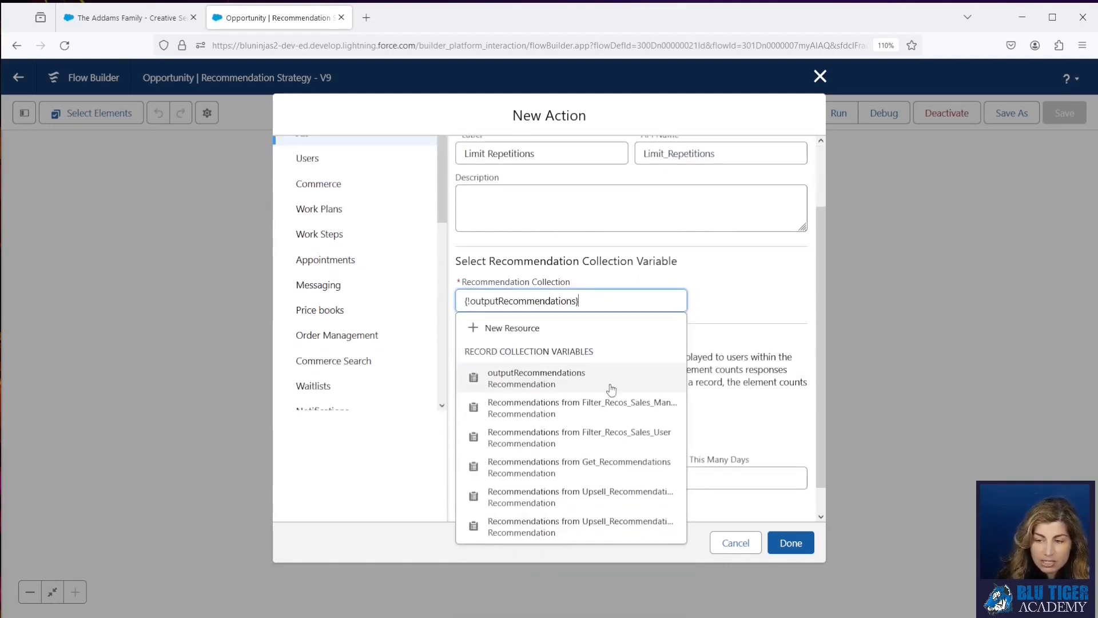
{"action": "left_click", "coordinate": [717, 295]}
{"action": "scroll", "coordinate": [706, 335], "scroll_direction": "down", "scroll_amount": 1}
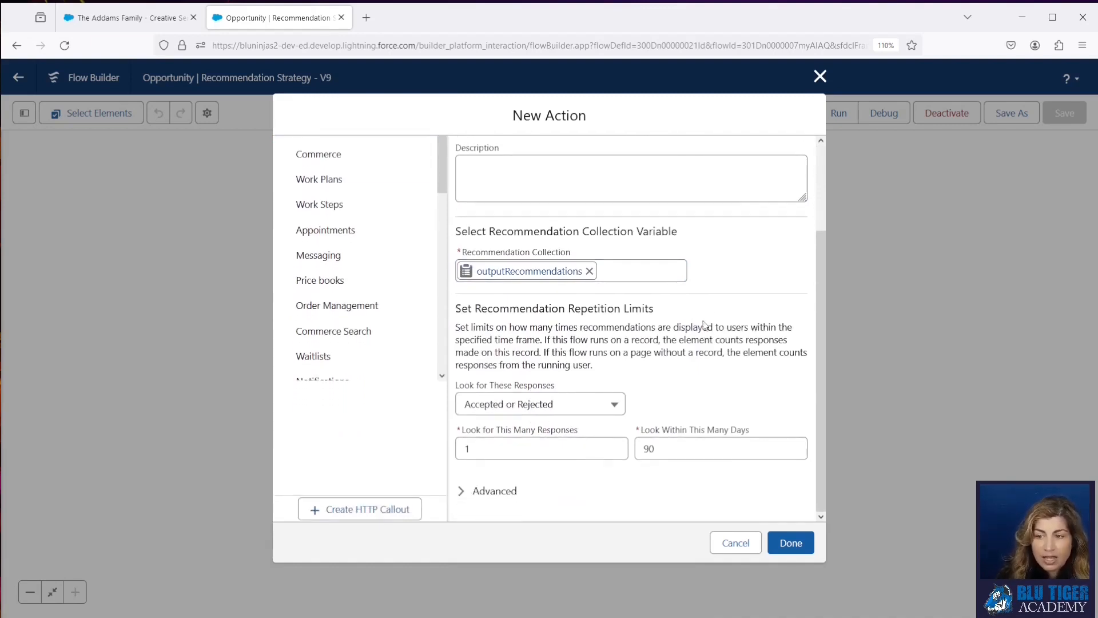
Examine the repetition limit settings: the response type options, the number of responses and the number of days
{"action": "left_click_drag", "start_coordinate": [458, 308], "coordinate": [670, 318]}
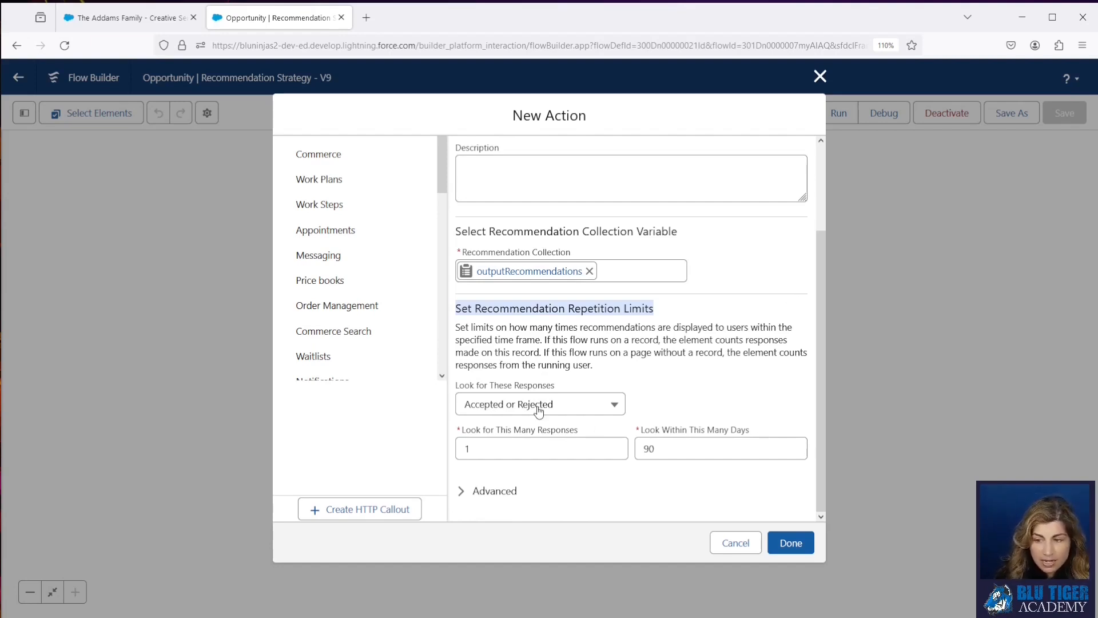
{"action": "left_click", "coordinate": [505, 448]}
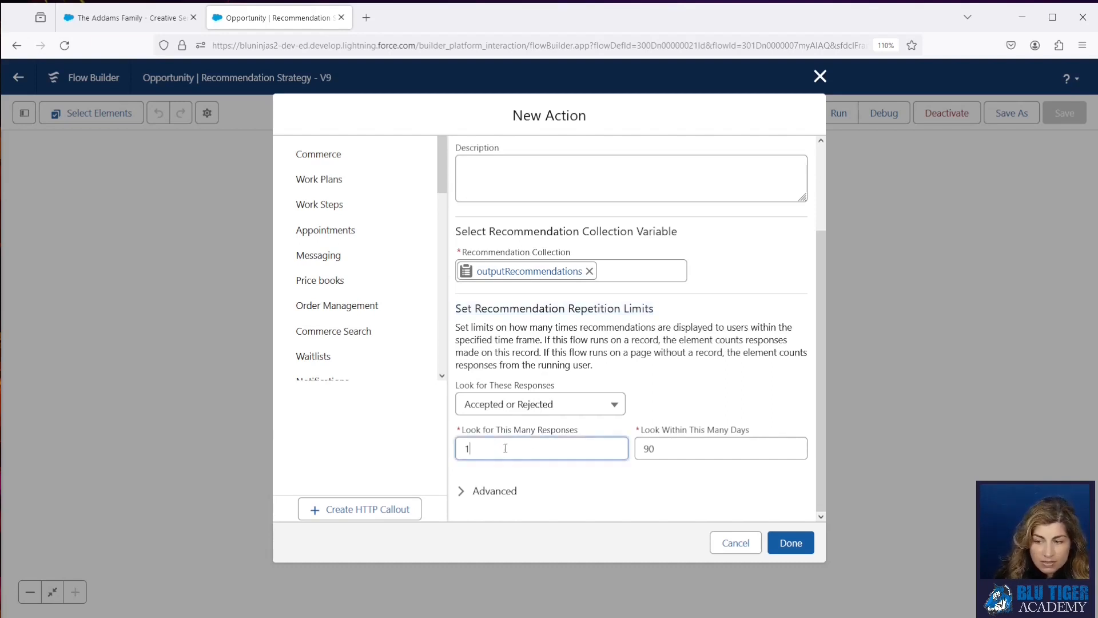
{"action": "left_click", "coordinate": [697, 449]}
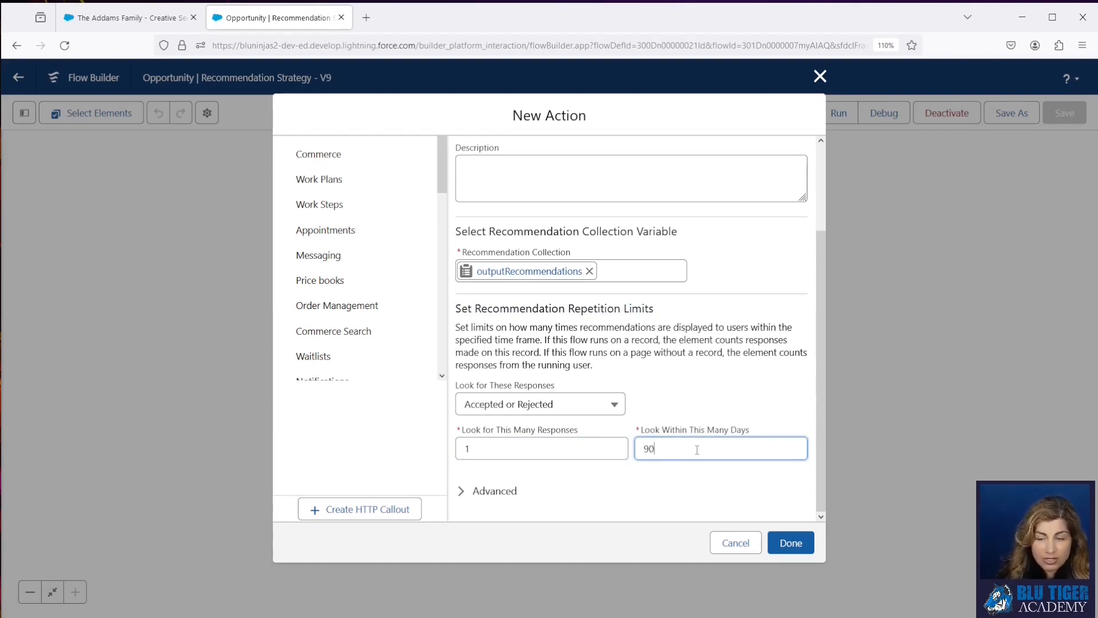
{"action": "left_click", "coordinate": [514, 412]}
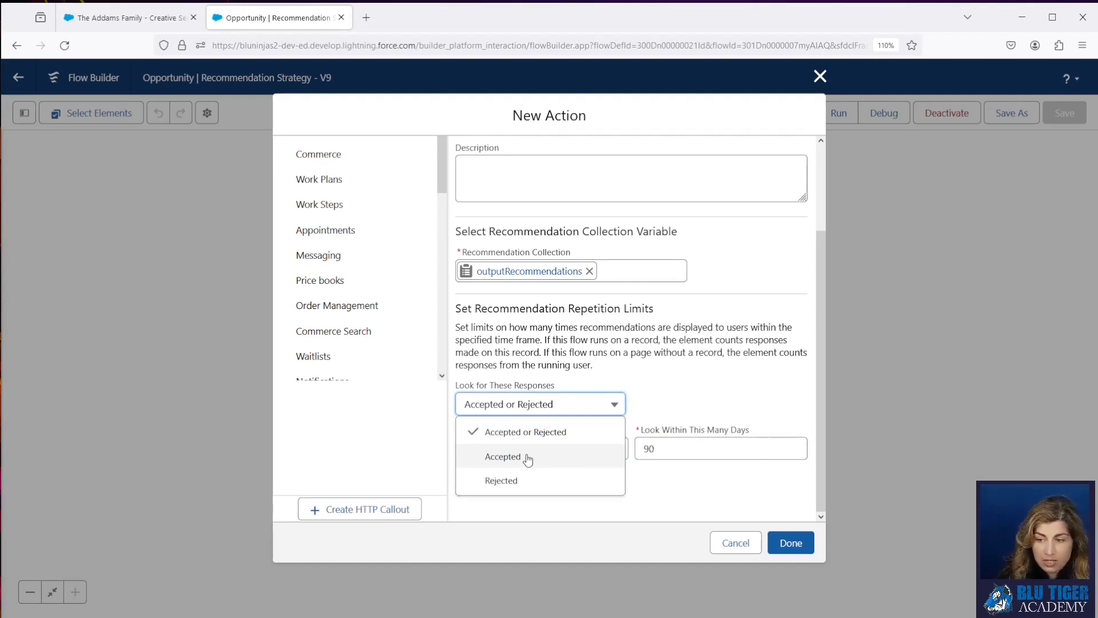
{"action": "left_click", "coordinate": [655, 386]}
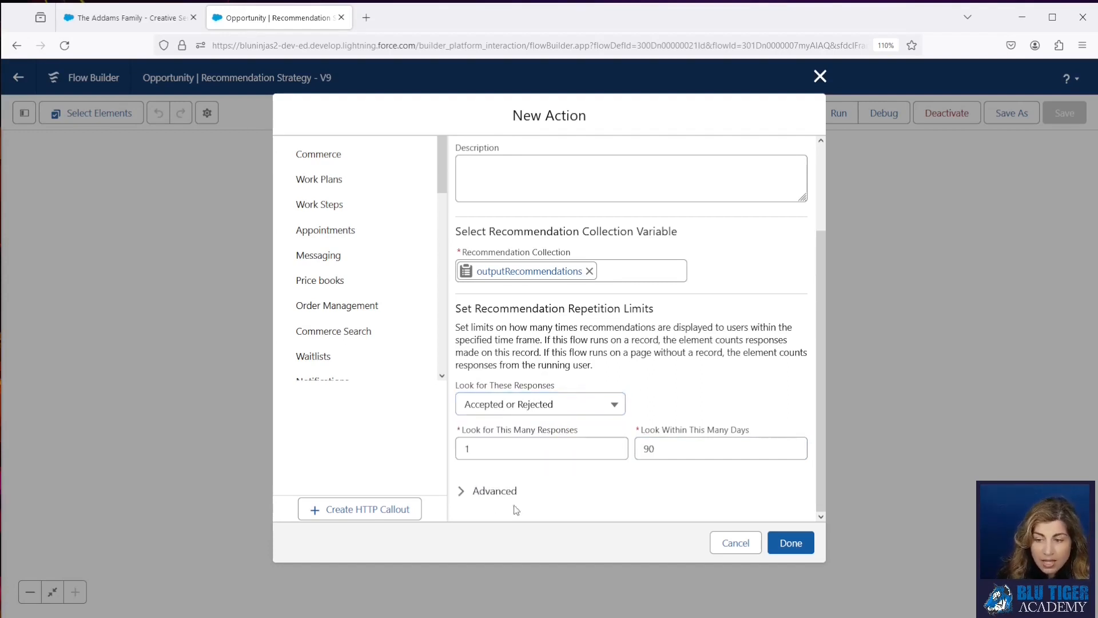
Enable manual variable assignment, store the action's output in outputRecommendations, and finish the Limit Repetitions action
{"action": "left_click", "coordinate": [492, 492]}
{"action": "scroll", "coordinate": [572, 384], "scroll_direction": "down", "scroll_amount": 1}
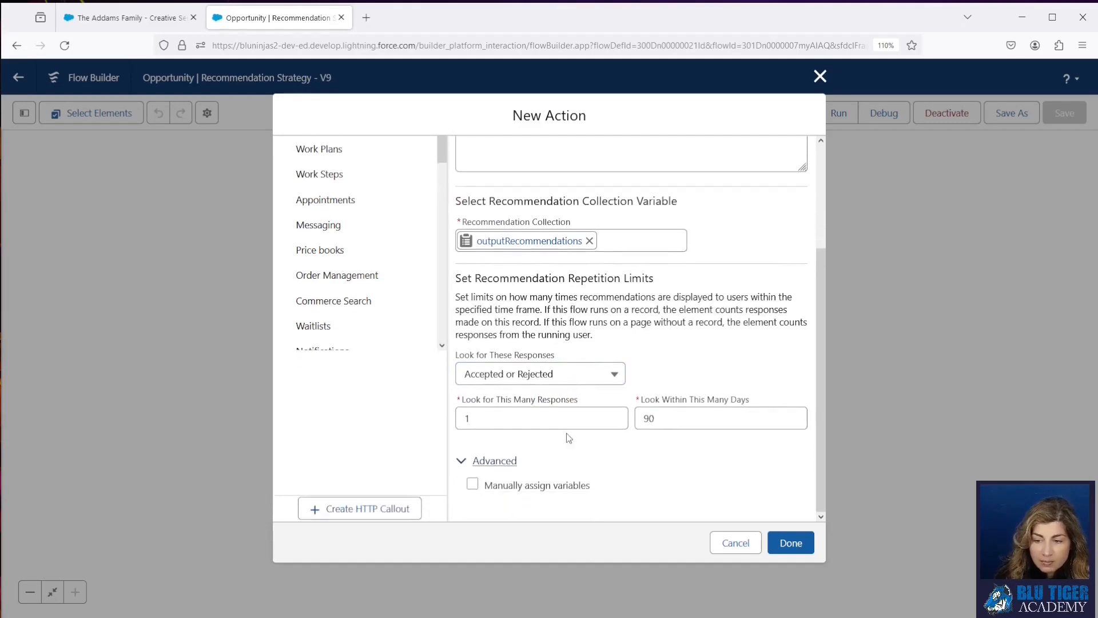
{"action": "left_click", "coordinate": [473, 484]}
{"action": "scroll", "coordinate": [601, 446], "scroll_direction": "down", "scroll_amount": 3}
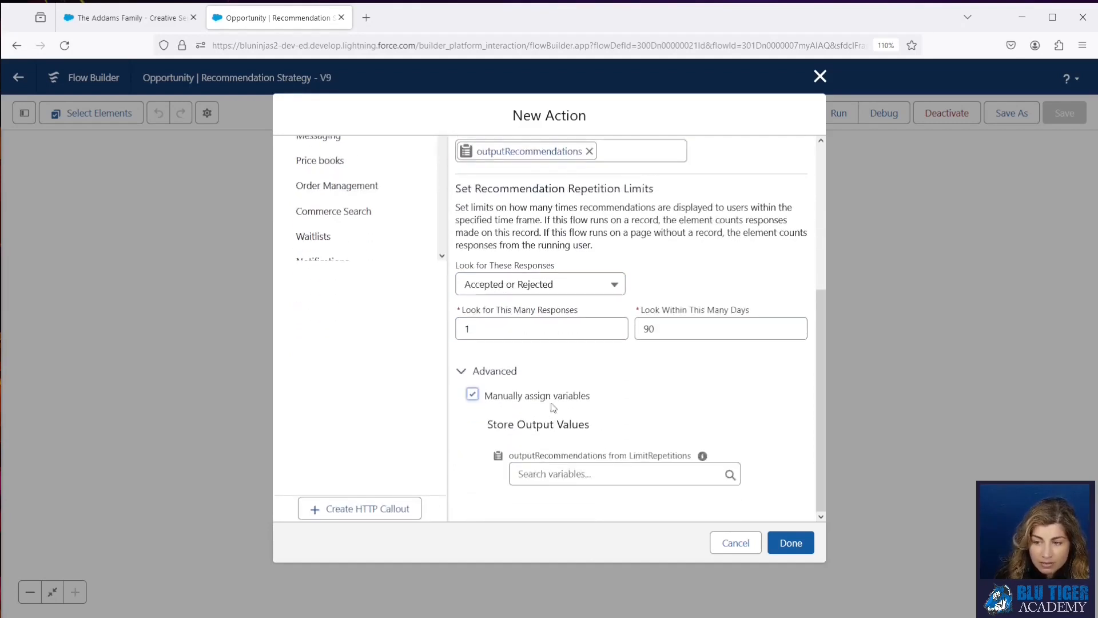
{"action": "left_click", "coordinate": [545, 475]}
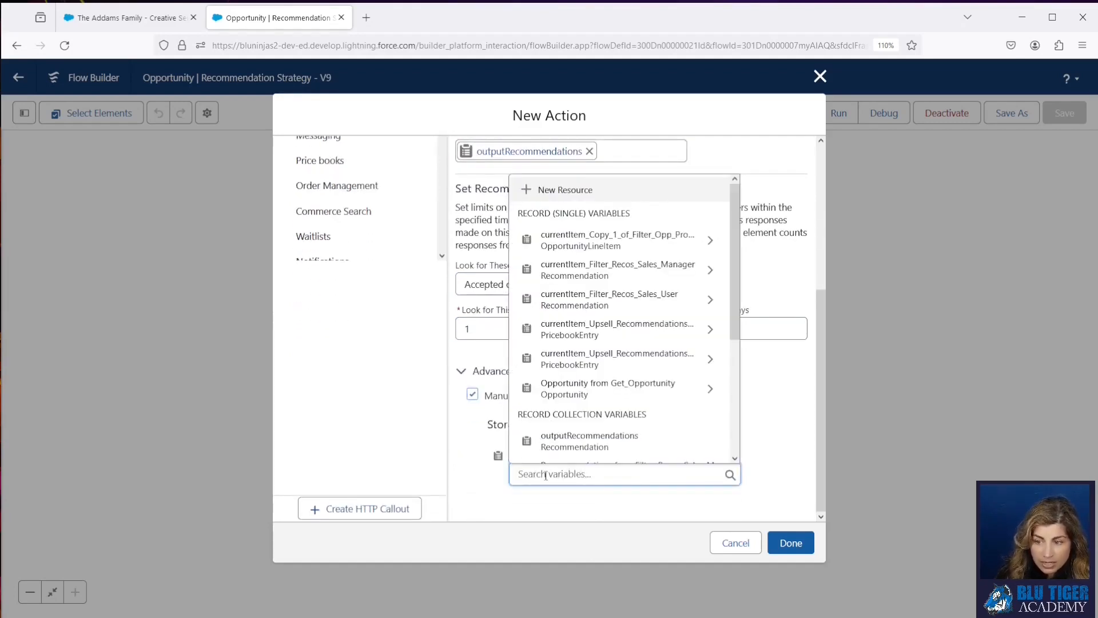
{"action": "left_click", "coordinate": [552, 449]}
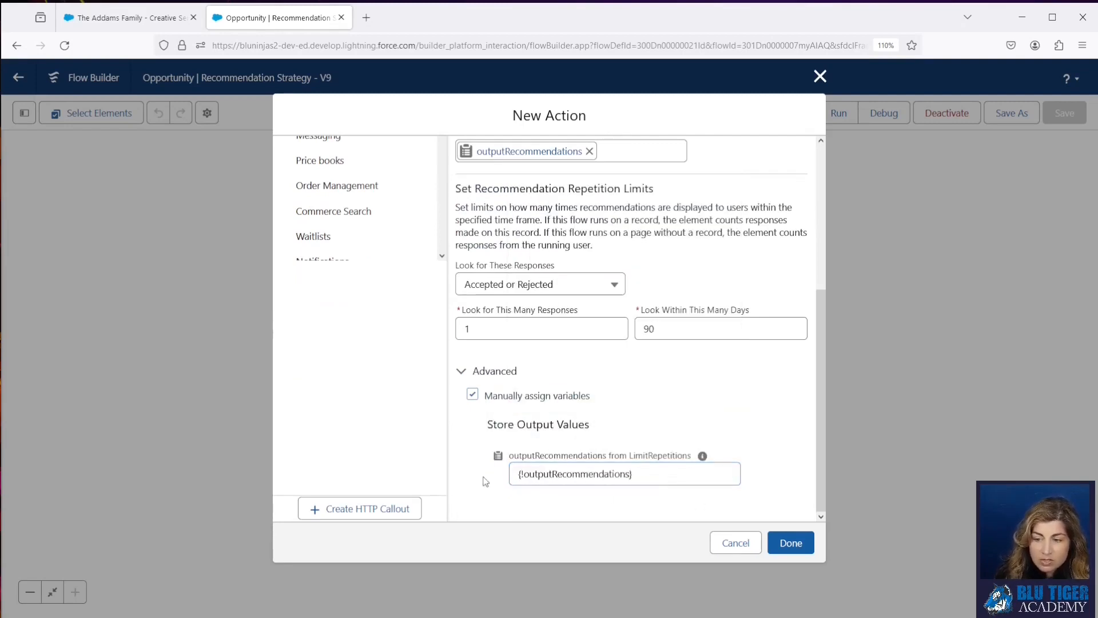
{"action": "left_click", "coordinate": [792, 543]}
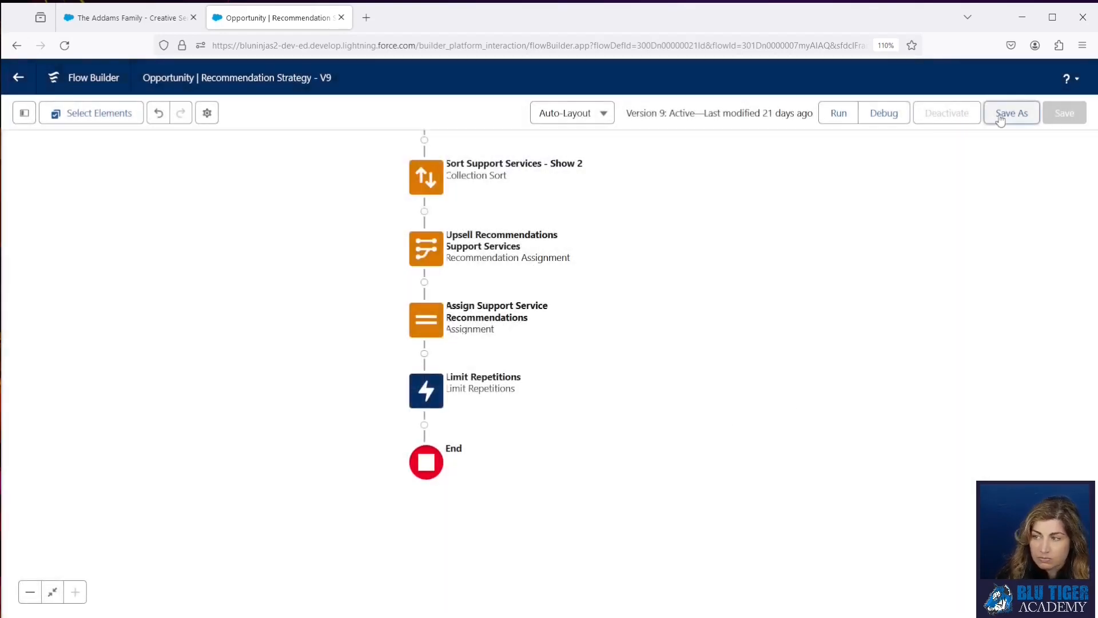
Save the flow as a new version and activate that version
{"action": "left_click", "coordinate": [1009, 114]}
{"action": "left_click", "coordinate": [790, 450]}
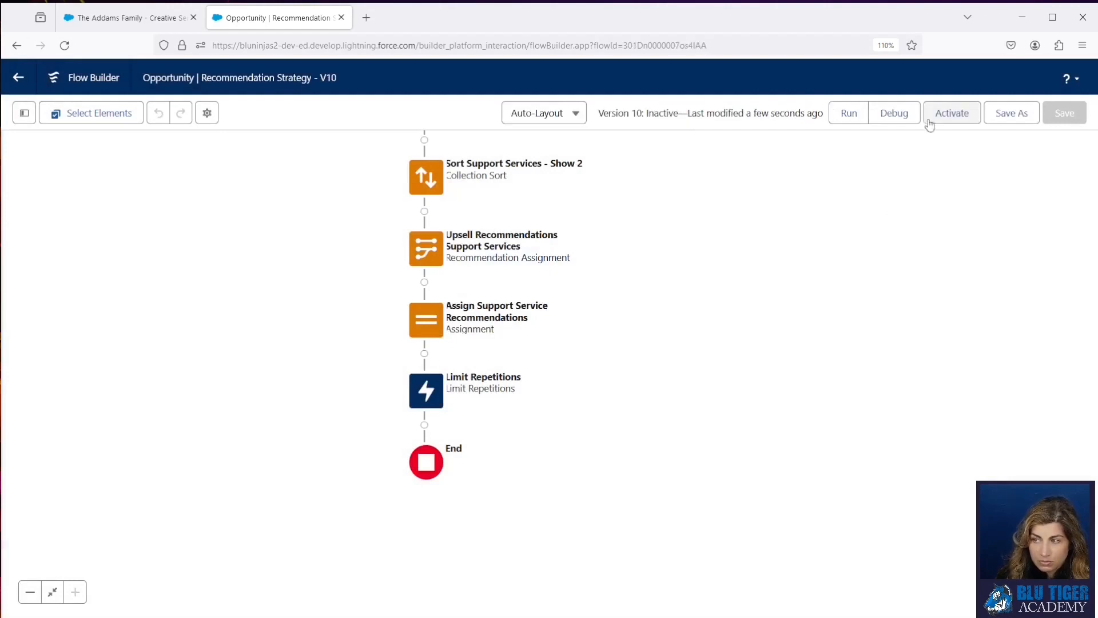
{"action": "left_click", "coordinate": [931, 119]}
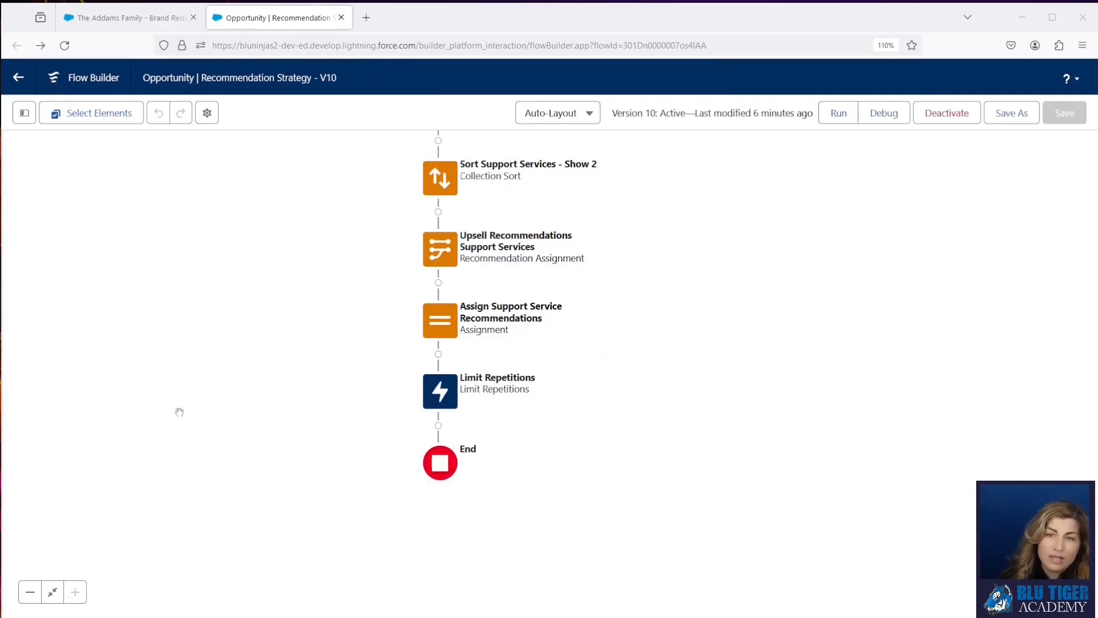
Leave the flow and find and open the Opportunity object in Object Manager
{"action": "left_click", "coordinate": [17, 81]}
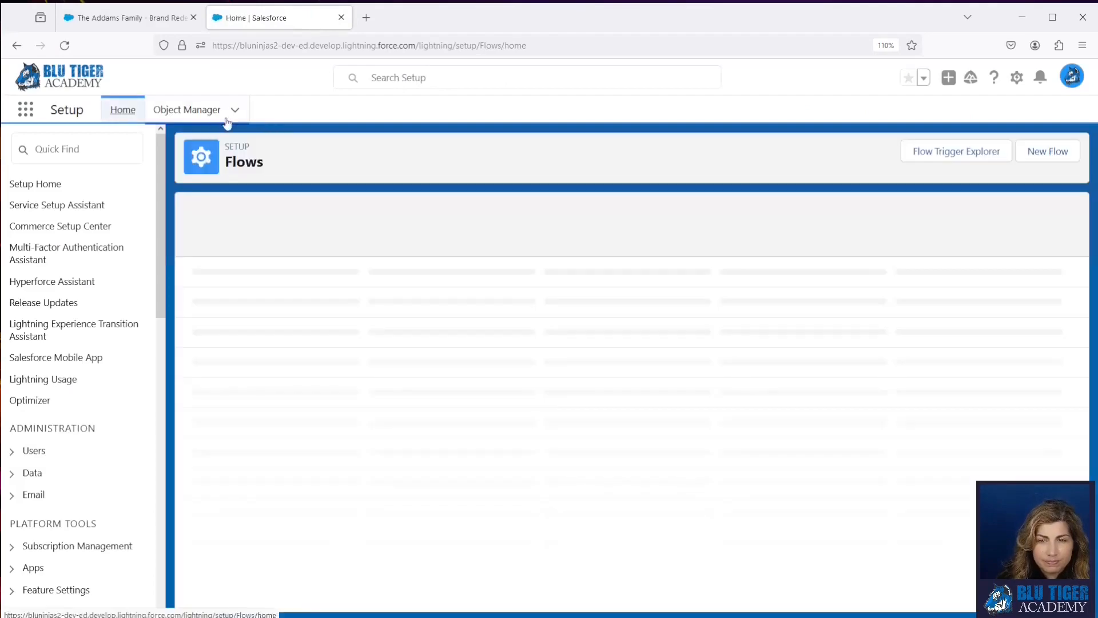
{"action": "left_click", "coordinate": [184, 110]}
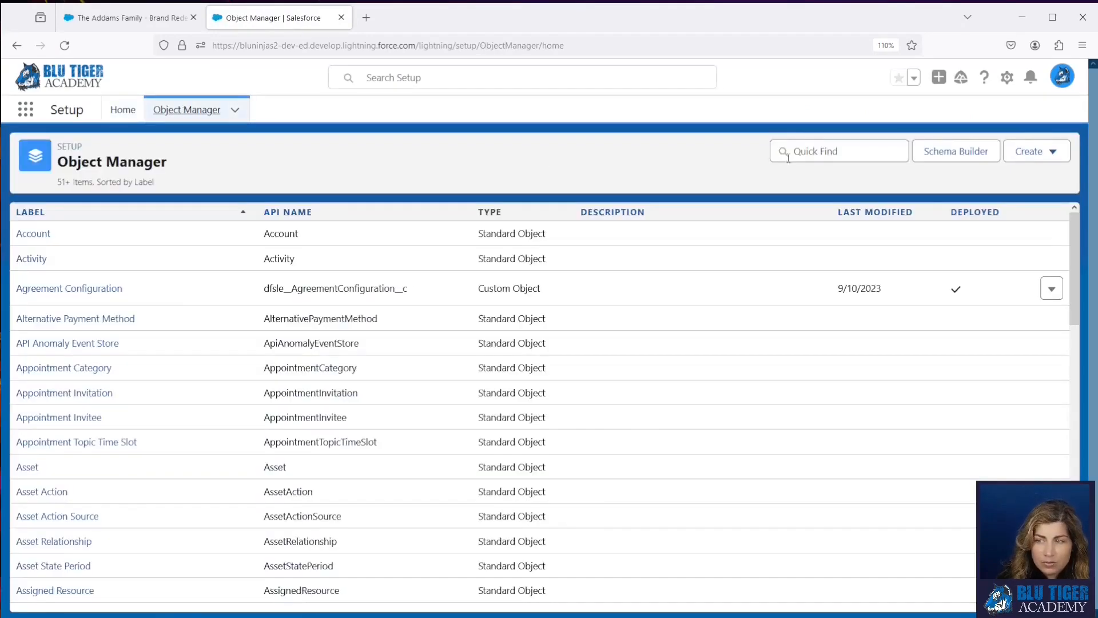
{"action": "left_click", "coordinate": [816, 150]}
{"action": "type", "text": "oppo"}
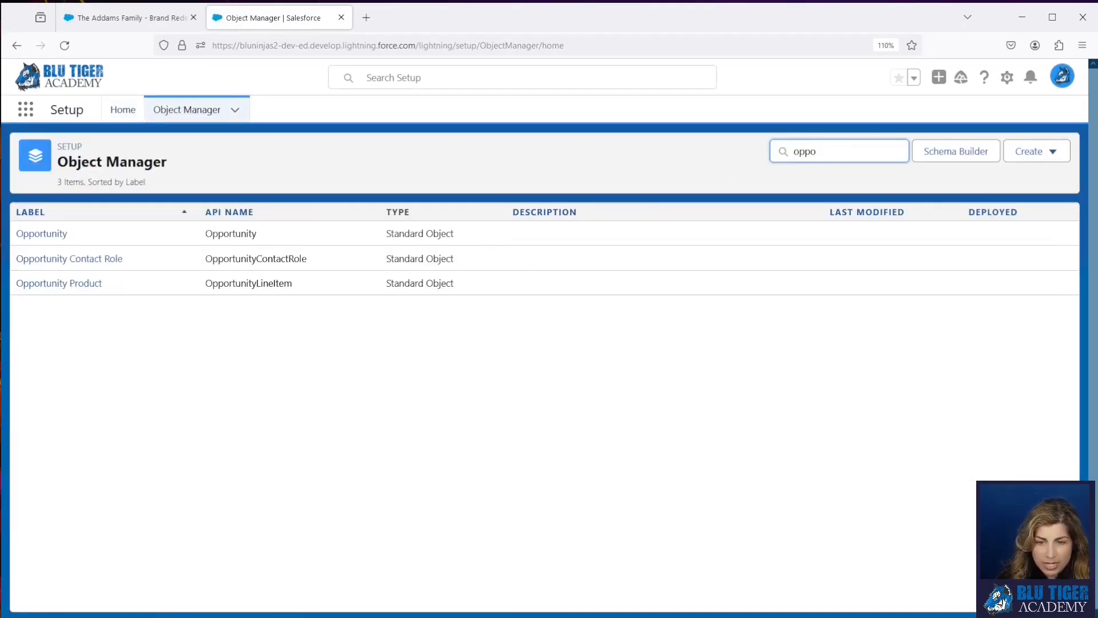
{"action": "left_click", "coordinate": [57, 235]}
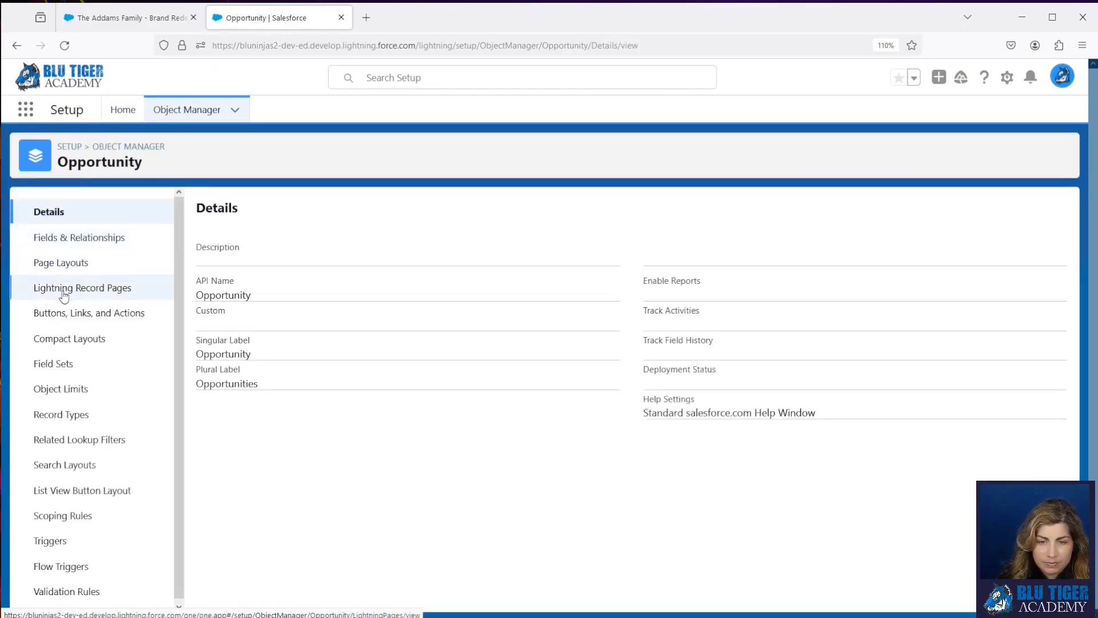
Open the Opportunity Record Page for editing from the Opportunity object's Lightning record pages
{"action": "left_click", "coordinate": [63, 297]}
{"action": "left_click", "coordinate": [226, 266]}
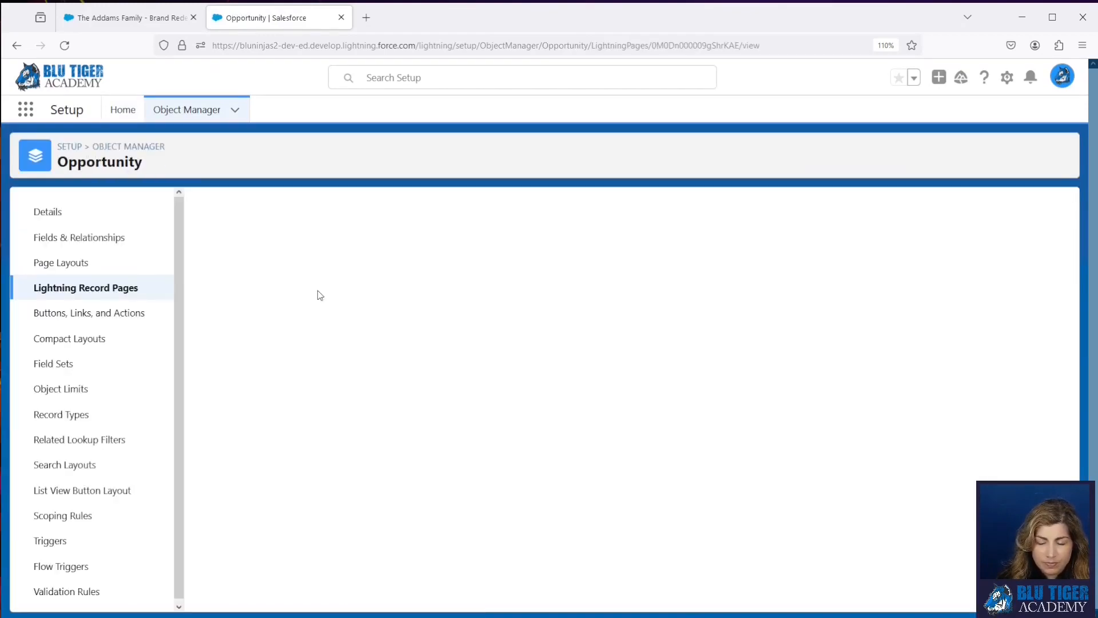
{"action": "left_click", "coordinate": [475, 238]}
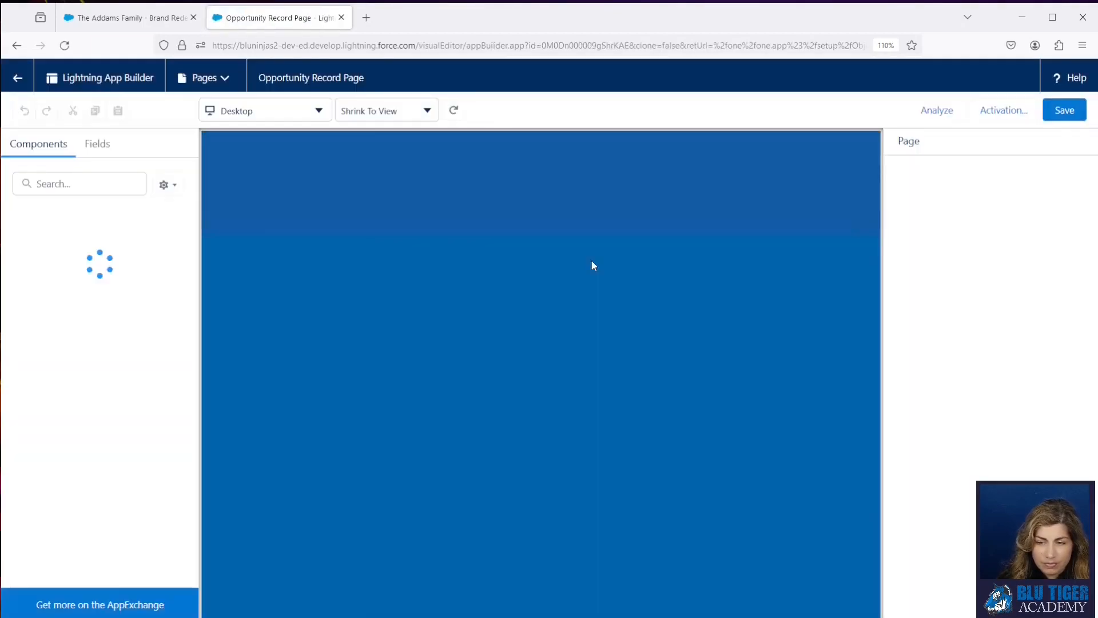
Enable Show Reject Option for the Einstein Next Best Action component and save the record page
{"action": "left_click", "coordinate": [554, 402]}
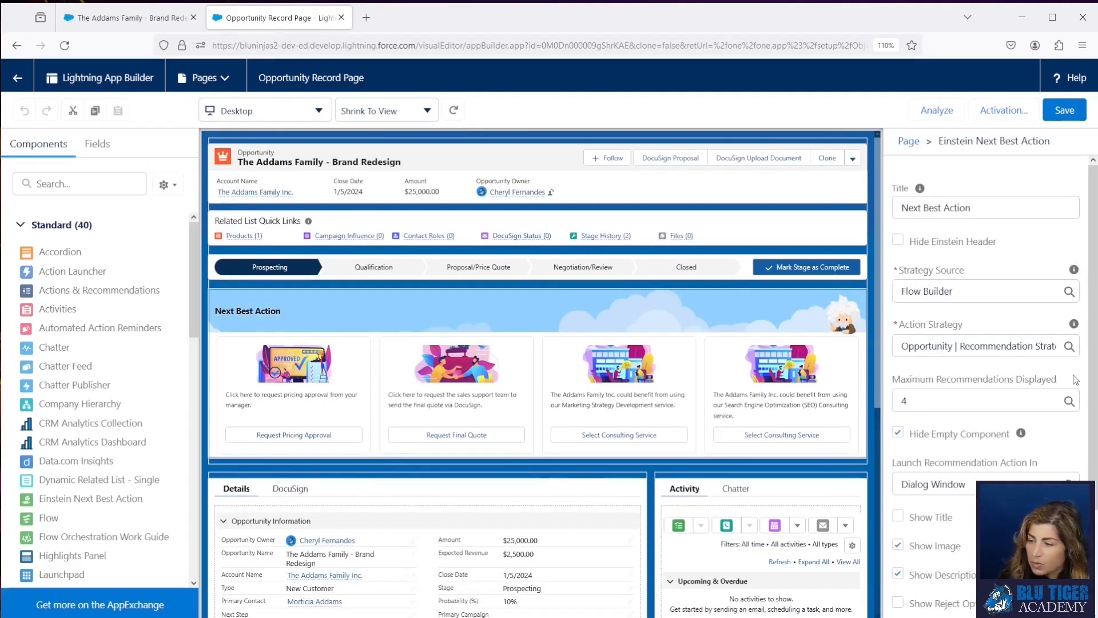
{"action": "scroll", "coordinate": [1064, 383], "scroll_direction": "down", "scroll_amount": 3}
{"action": "left_click", "coordinate": [899, 477]}
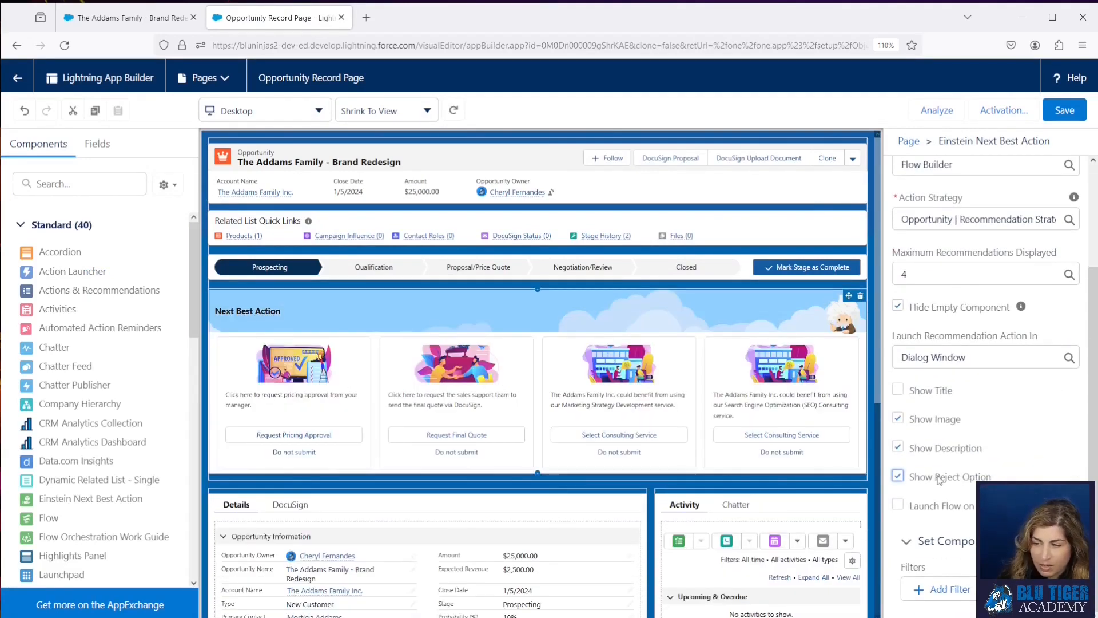
{"action": "left_click", "coordinate": [1051, 117]}
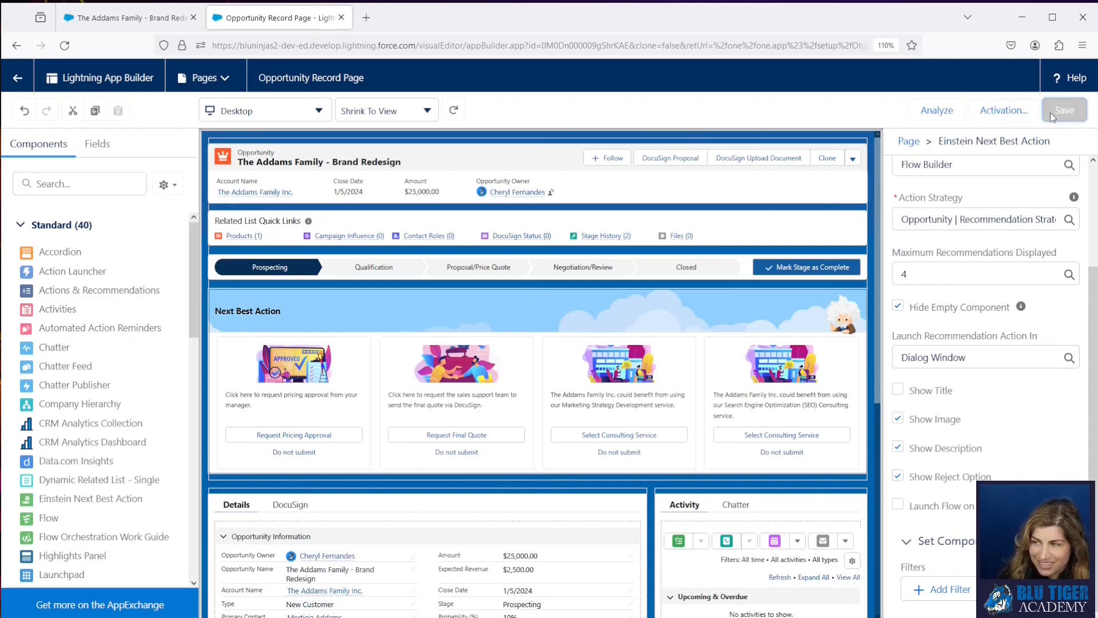
Leave the page editor and reload the The Addams Family - Brand Redesign opportunity to check its recommendations
{"action": "left_click", "coordinate": [16, 47]}
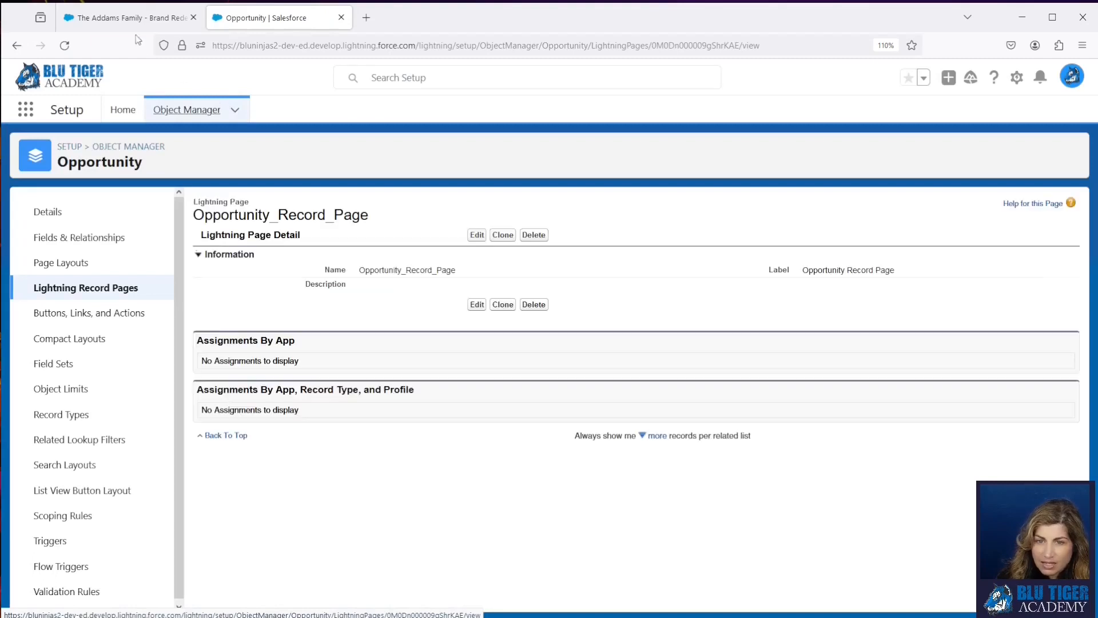
{"action": "left_click", "coordinate": [127, 18]}
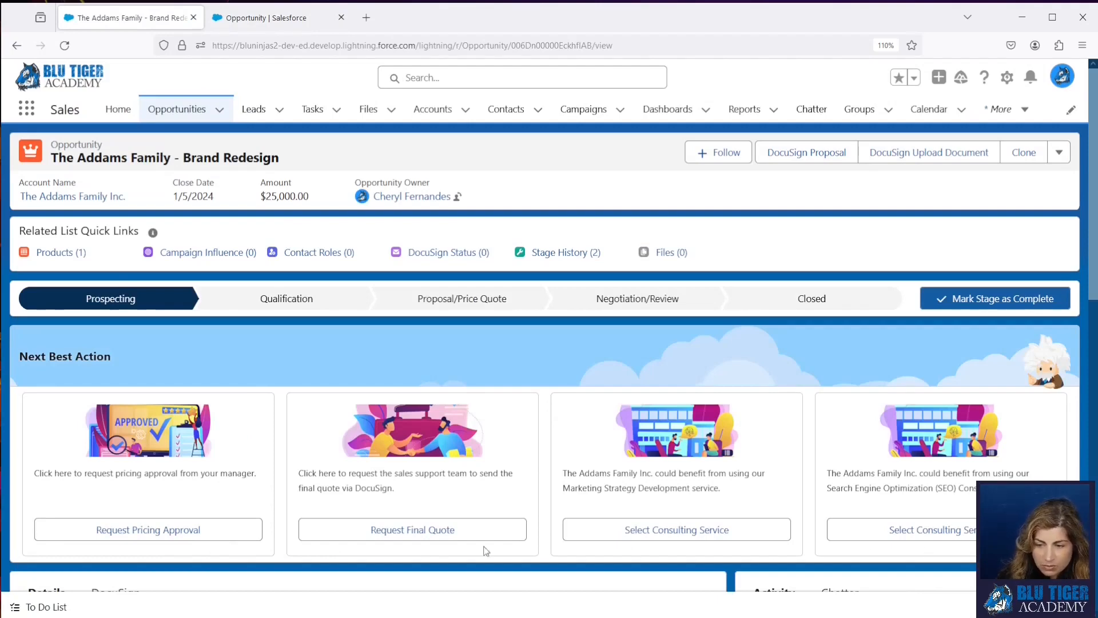
{"action": "left_click", "coordinate": [64, 45]}
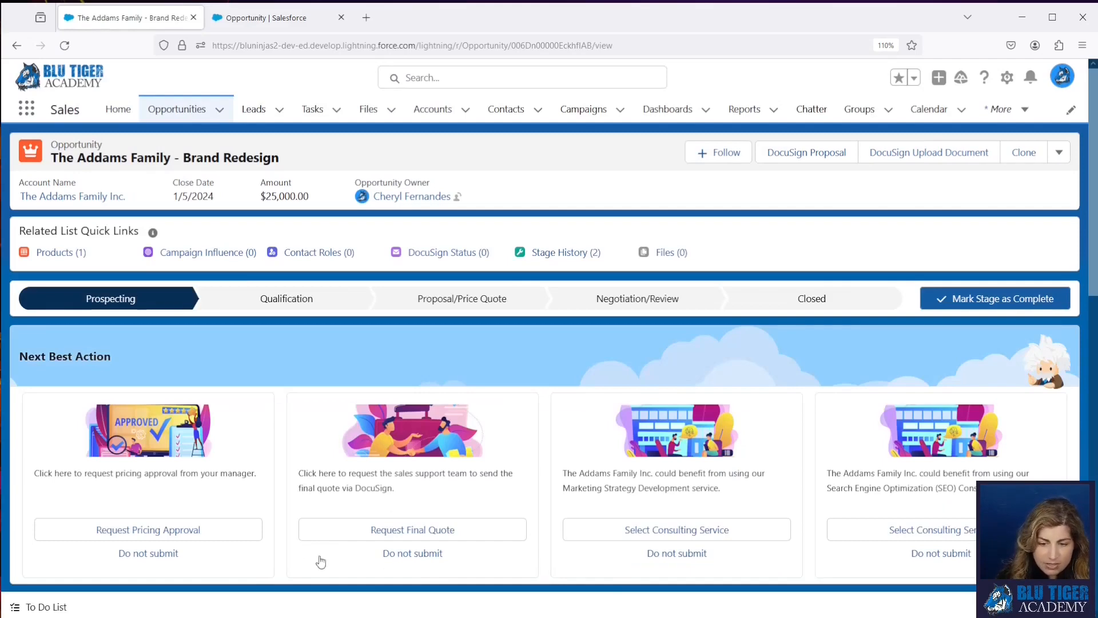
Duplicate the opportunity's browser tab and open the Opportunity | Request Pricing Approval recommendation record in it
{"action": "right_click", "coordinate": [134, 19]}
{"action": "left_click", "coordinate": [165, 112]}
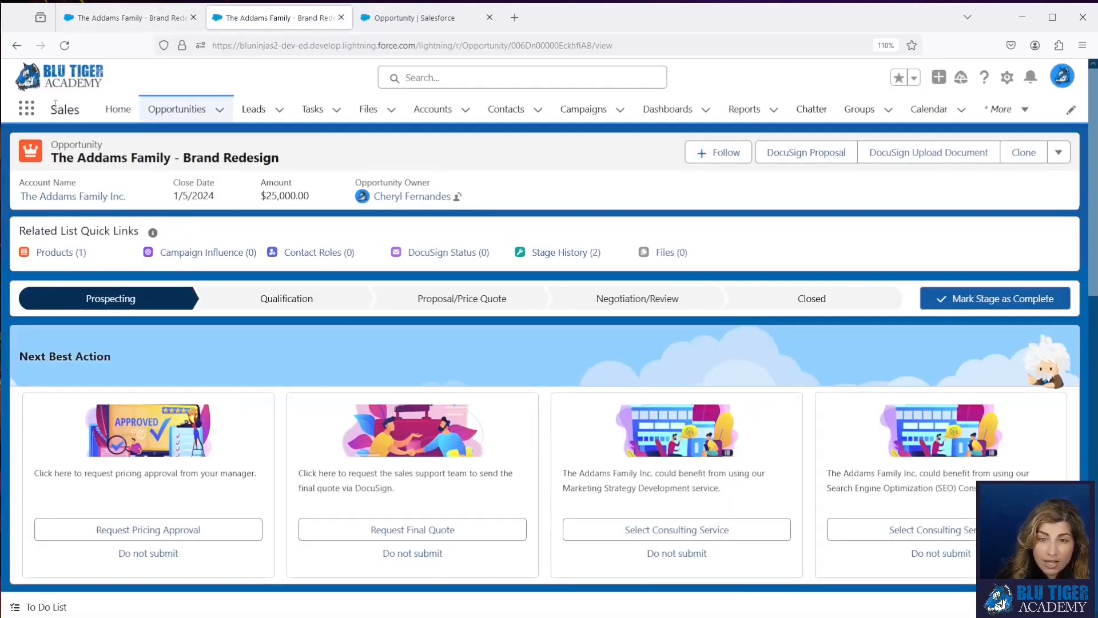
{"action": "left_click", "coordinate": [30, 111]}
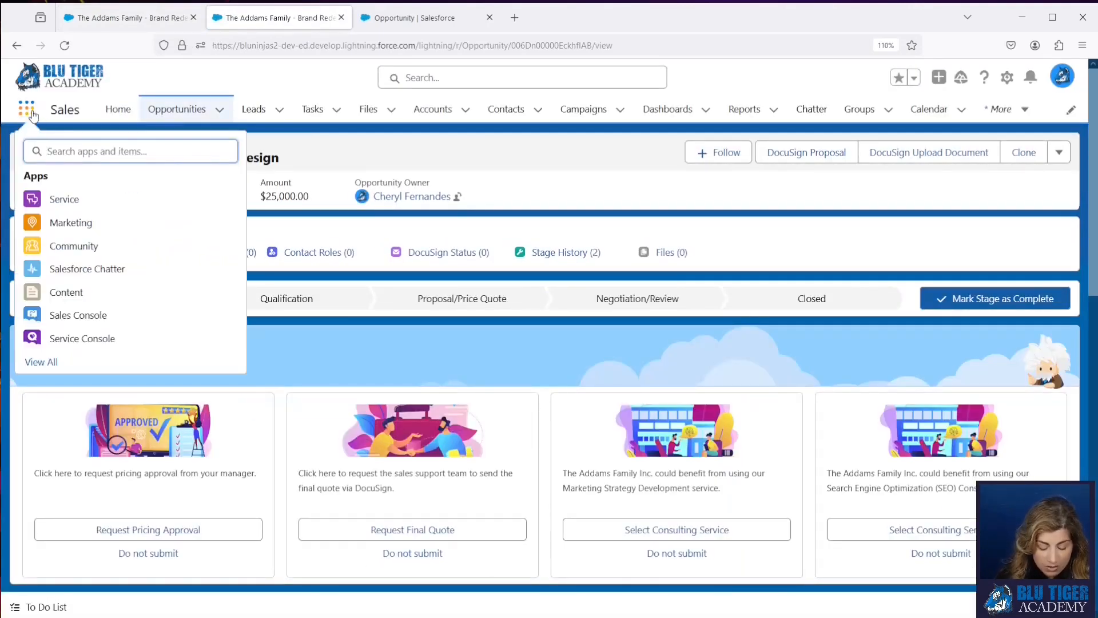
{"action": "type", "text": "recomm"}
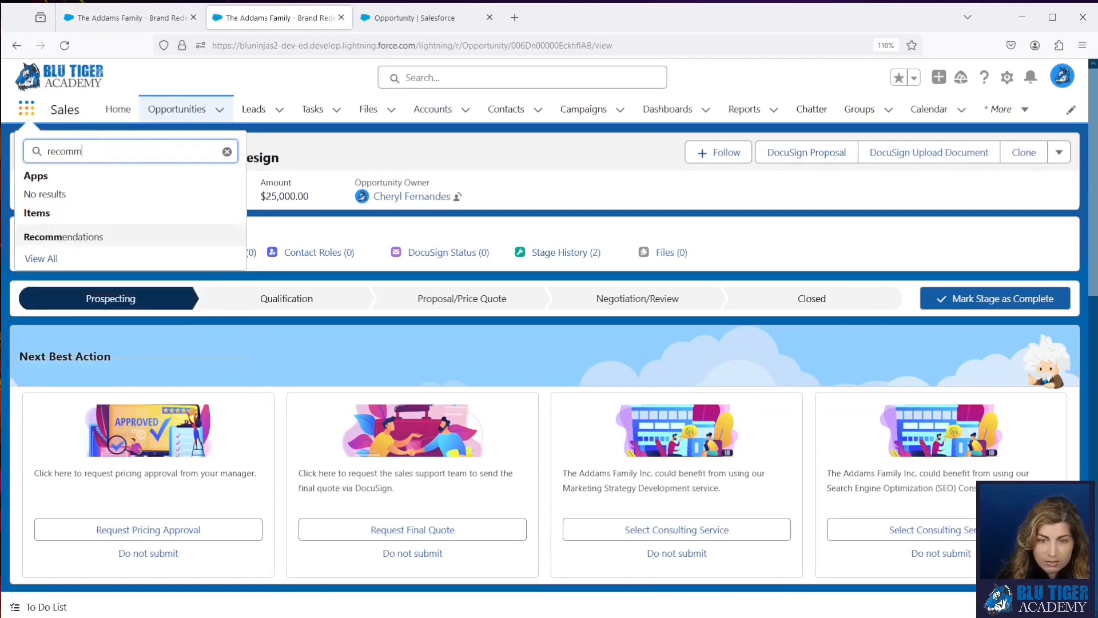
{"action": "left_click", "coordinate": [81, 238]}
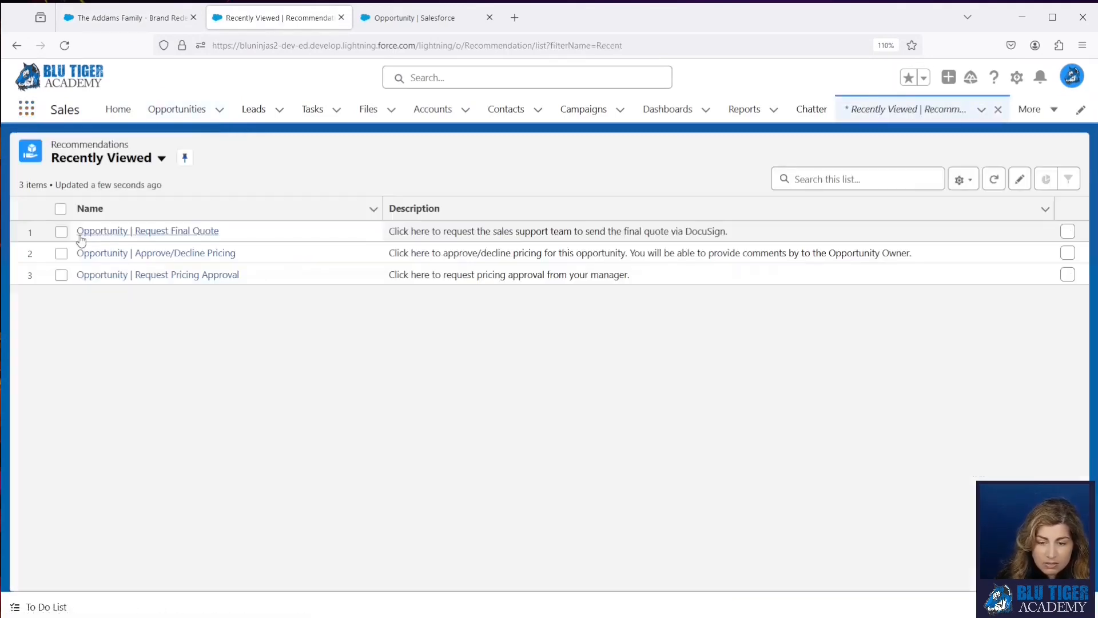
{"action": "left_click", "coordinate": [160, 275]}
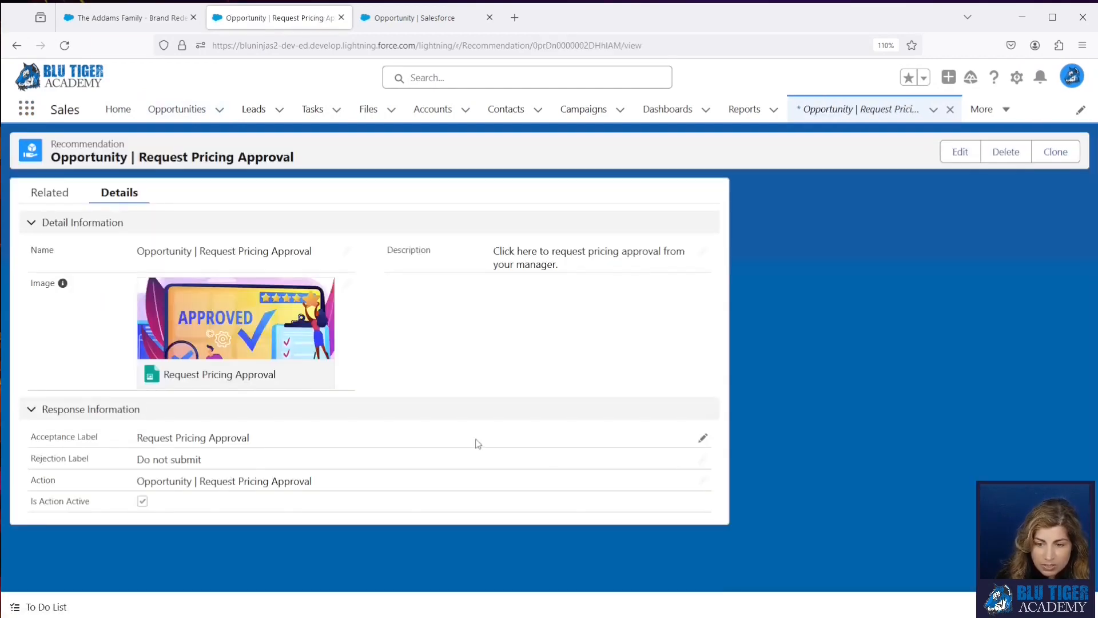
Set the recommendation's Rejection Label to "Do not request pricing approval" and save the record
{"action": "left_click", "coordinate": [702, 458]}
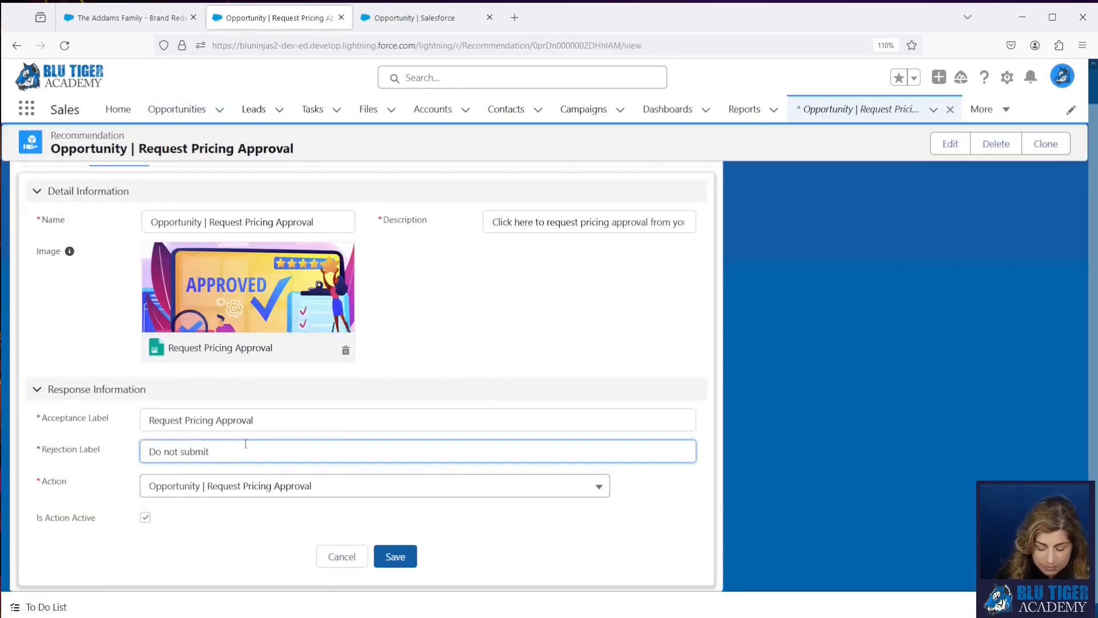
{"action": "key", "text": "BackSpace"}
{"action": "key", "text": "BackSpace"}
{"action": "key", "text": "BackSpace"}
{"action": "type", "text": "requ"}
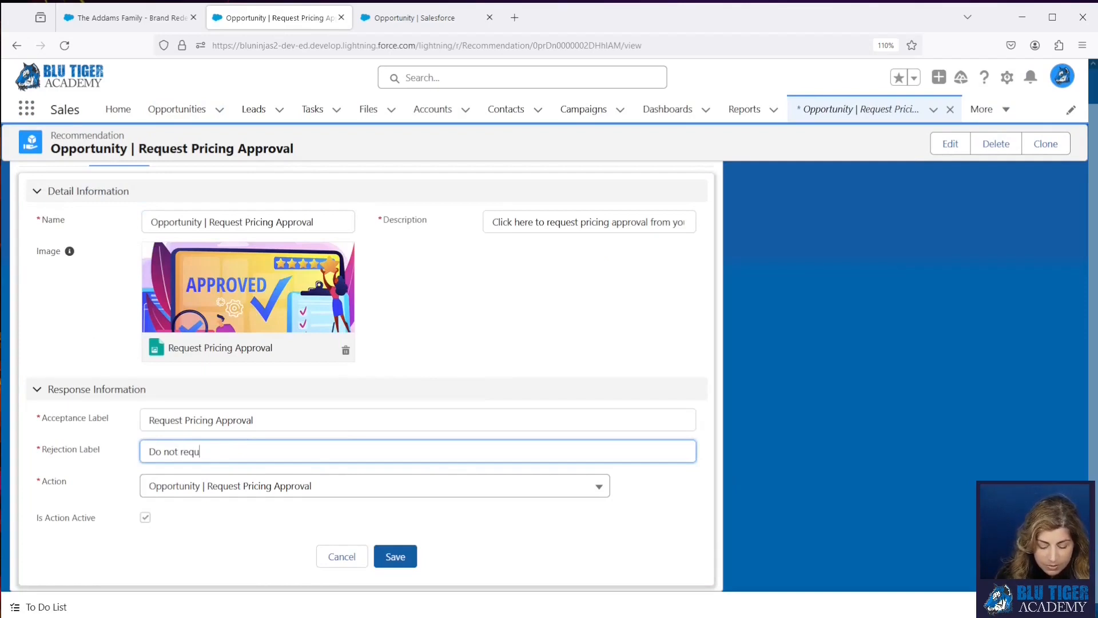
{"action": "type", "text": "est pricing approval"}
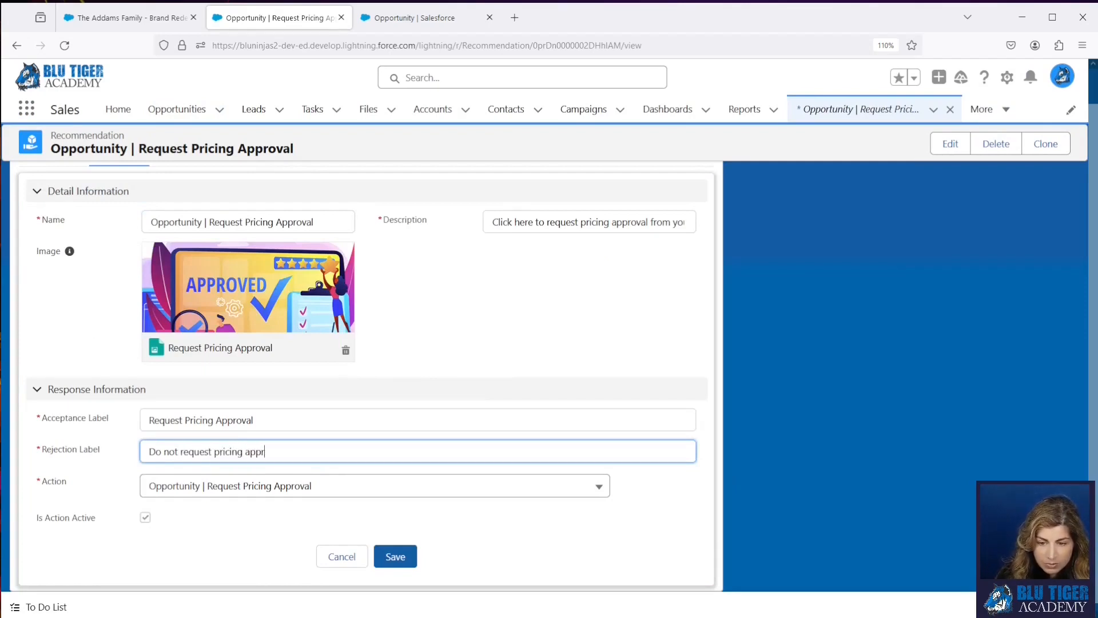
{"action": "left_click", "coordinate": [395, 556]}
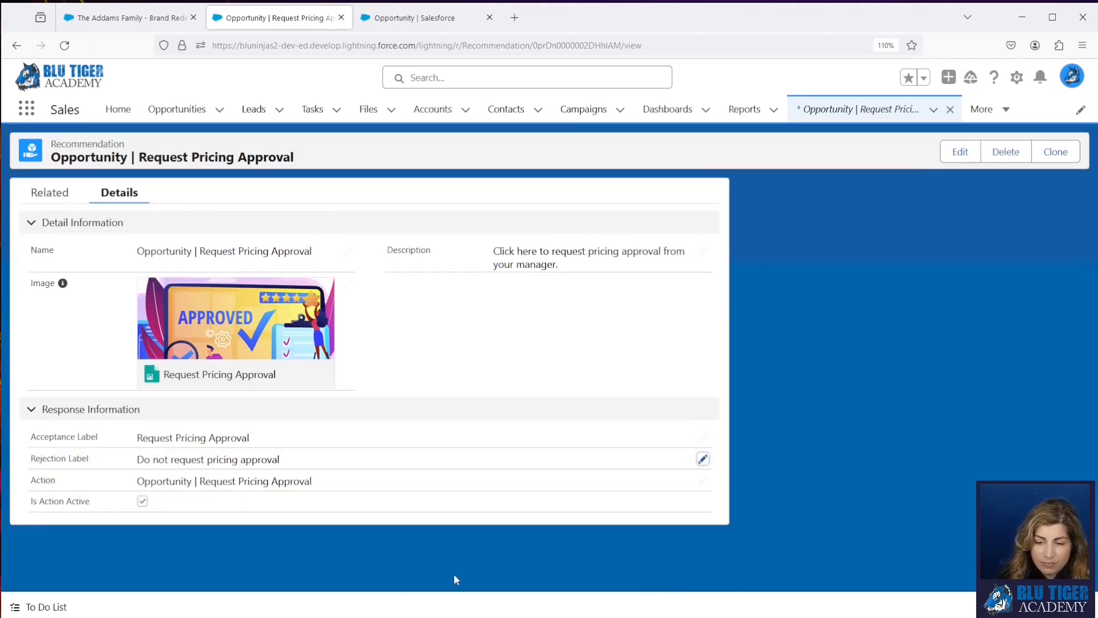
Reload the Brand Redesign opportunity and reject the Marketing Strategy Development and Search Engine Optimization (SEO) recommendations
{"action": "left_click", "coordinate": [123, 18]}
{"action": "left_click", "coordinate": [72, 54]}
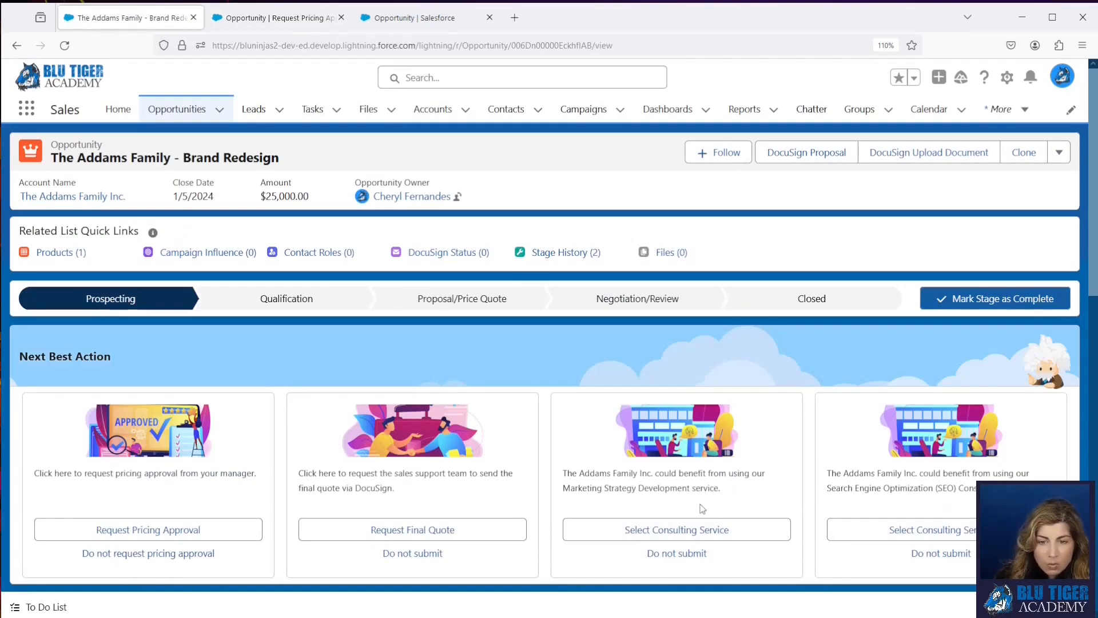
{"action": "left_click", "coordinate": [662, 555]}
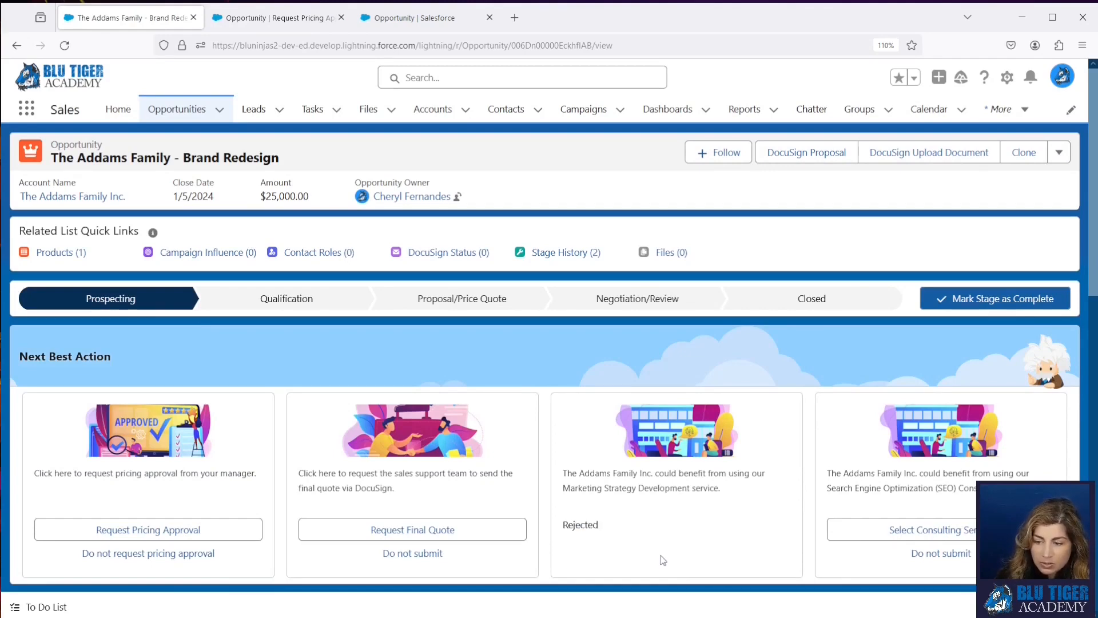
{"action": "left_click", "coordinate": [938, 554]}
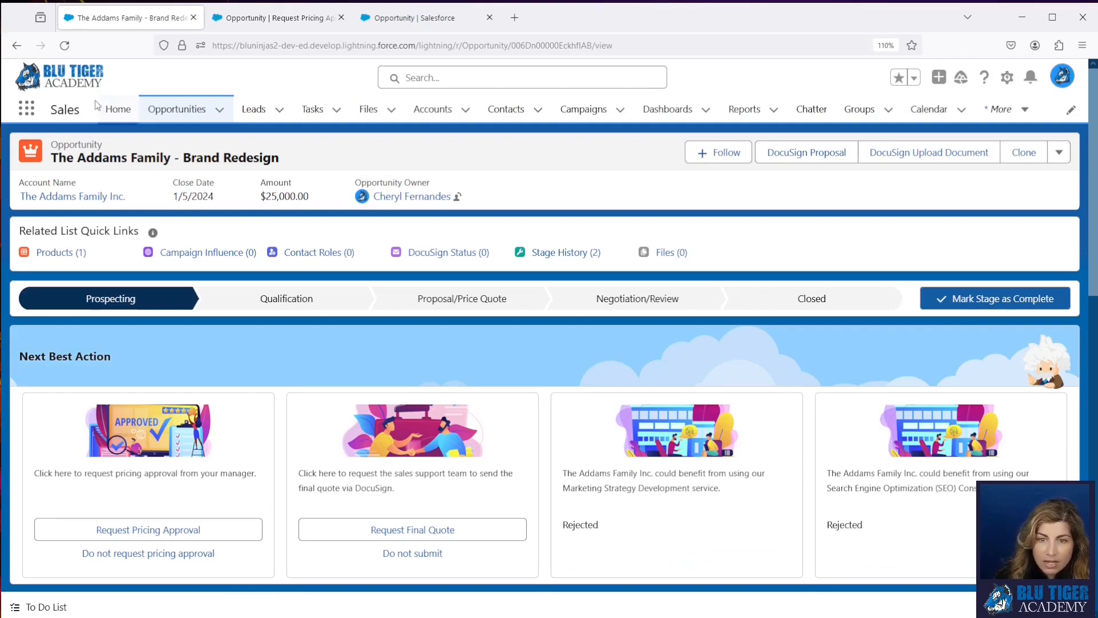
Refresh the recommendations, reject the SLA: Platinum and SLA: Gold Premium Support offers, and reload the opportunity
{"action": "left_click", "coordinate": [65, 46]}
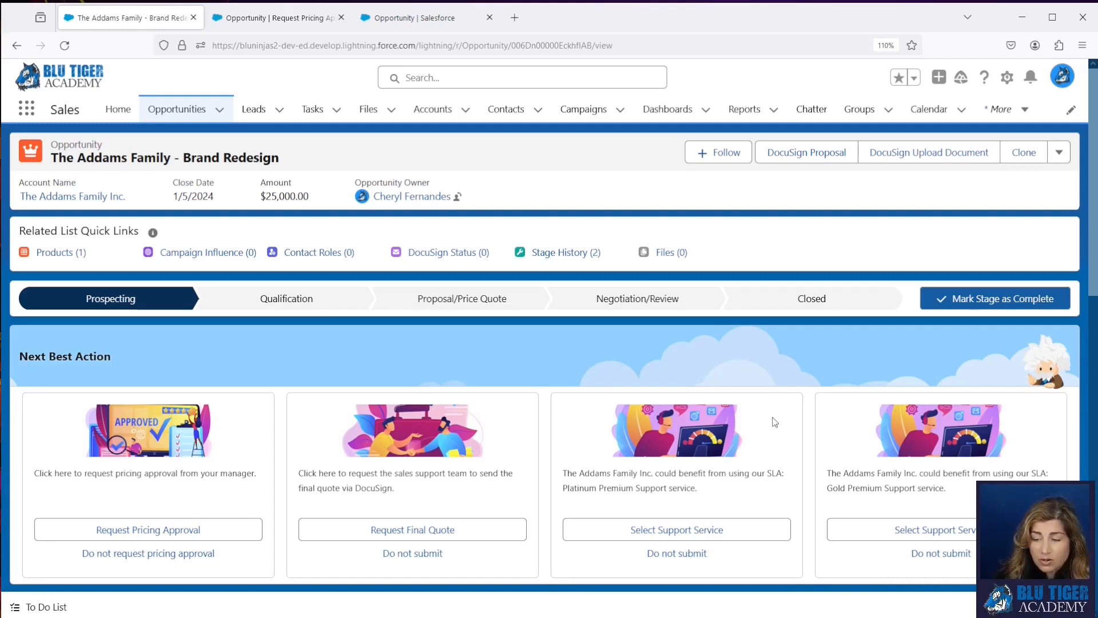
{"action": "left_click", "coordinate": [674, 554]}
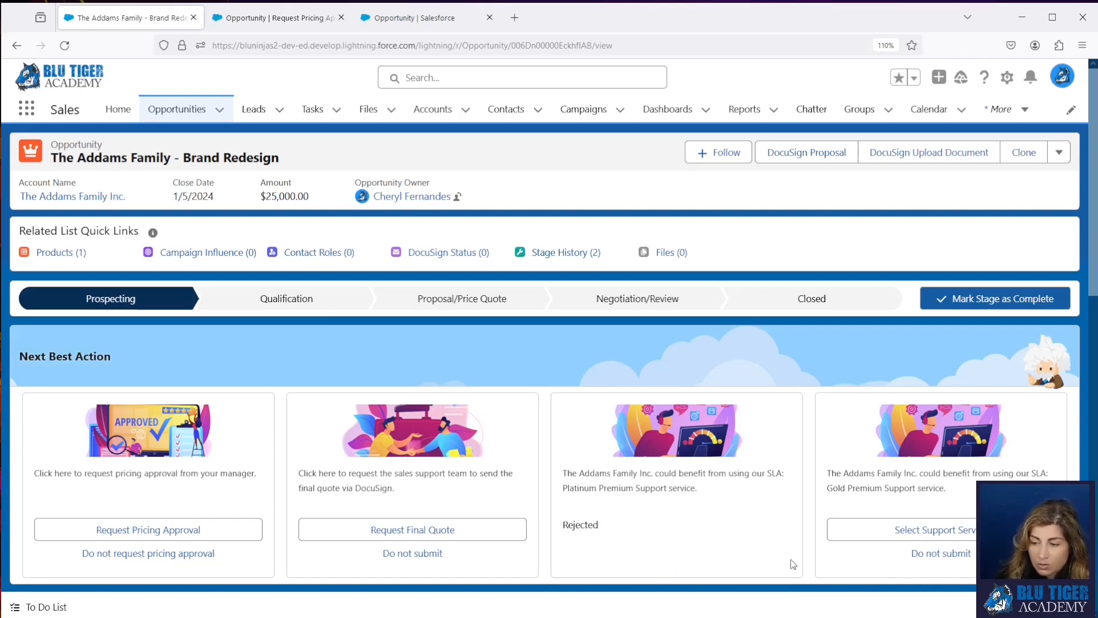
{"action": "left_click", "coordinate": [931, 555]}
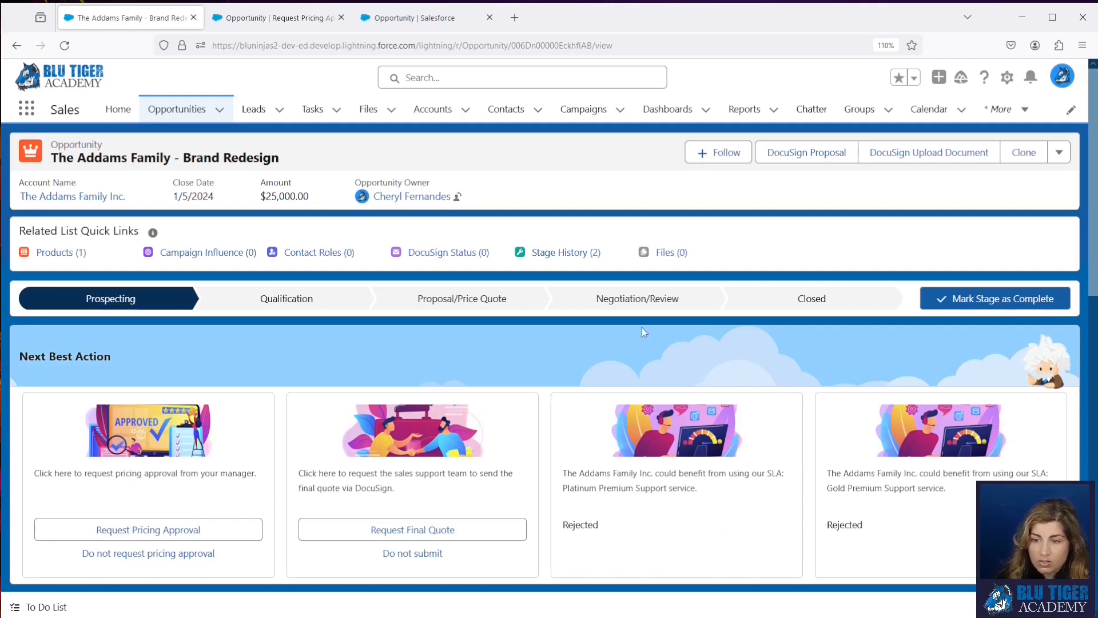
{"action": "left_click", "coordinate": [65, 46]}
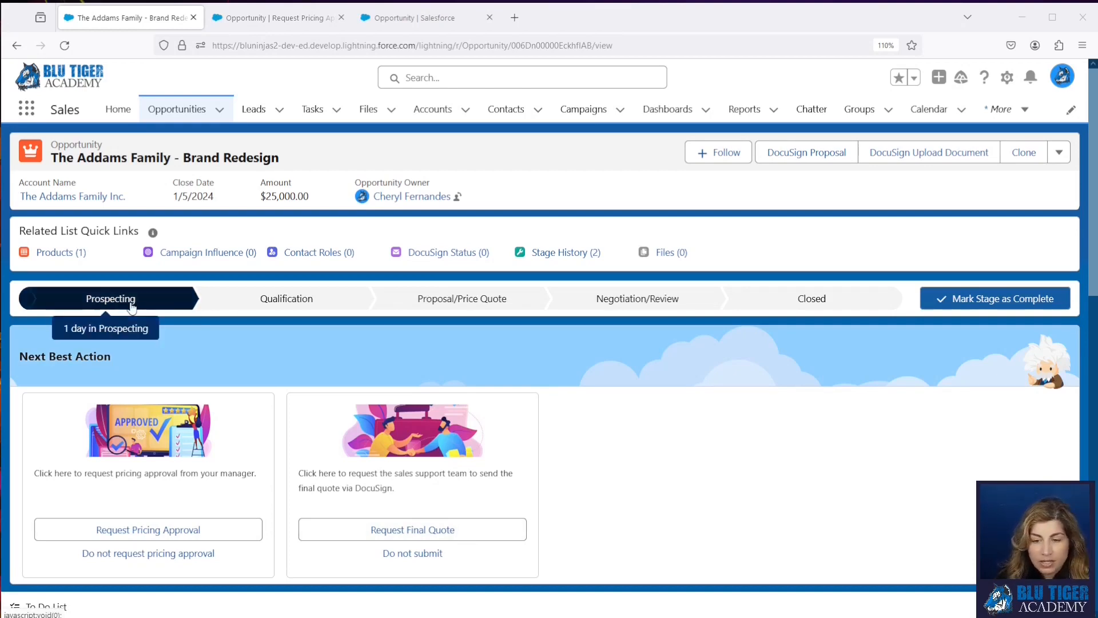
Return to Setup and search for and open the Flows list
{"action": "left_click", "coordinate": [292, 22]}
{"action": "left_click", "coordinate": [403, 21]}
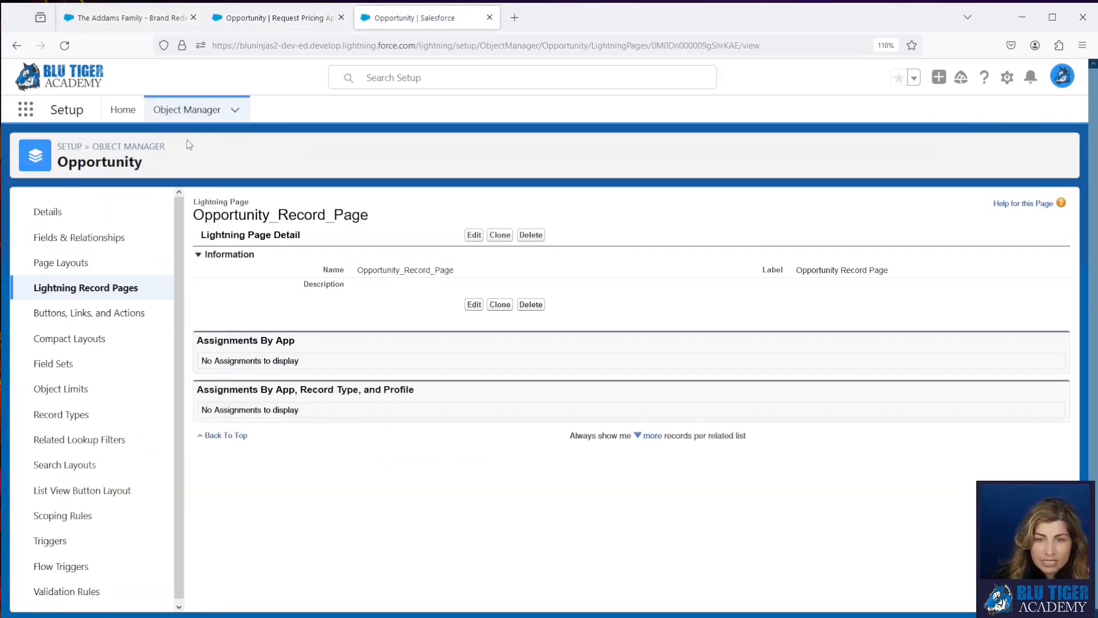
{"action": "left_click", "coordinate": [122, 110]}
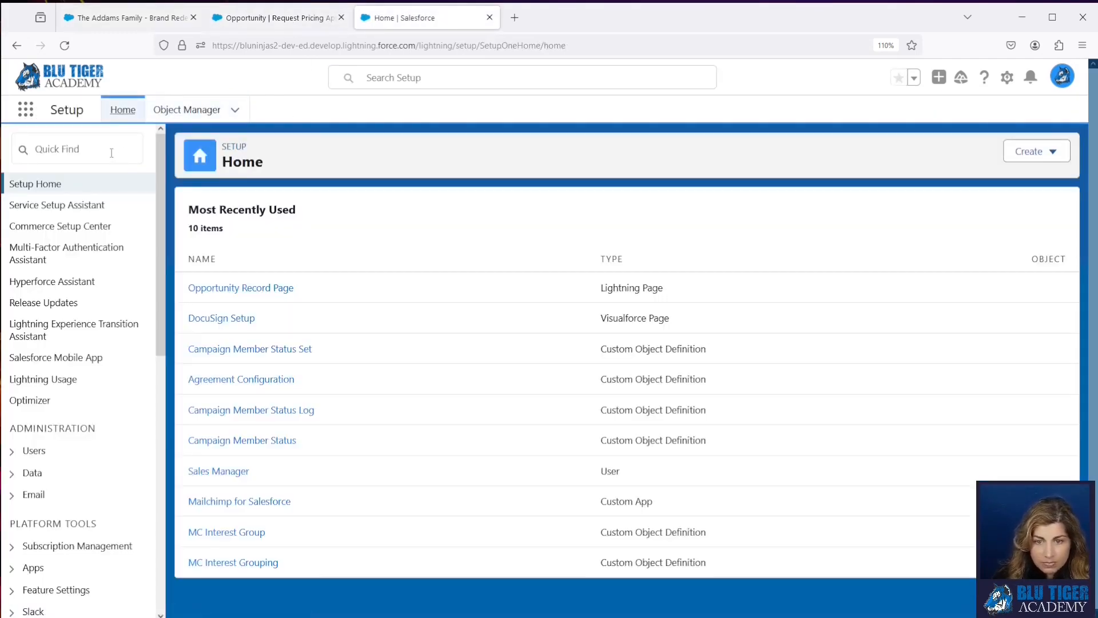
{"action": "left_click", "coordinate": [111, 151]}
{"action": "type", "text": "flow"}
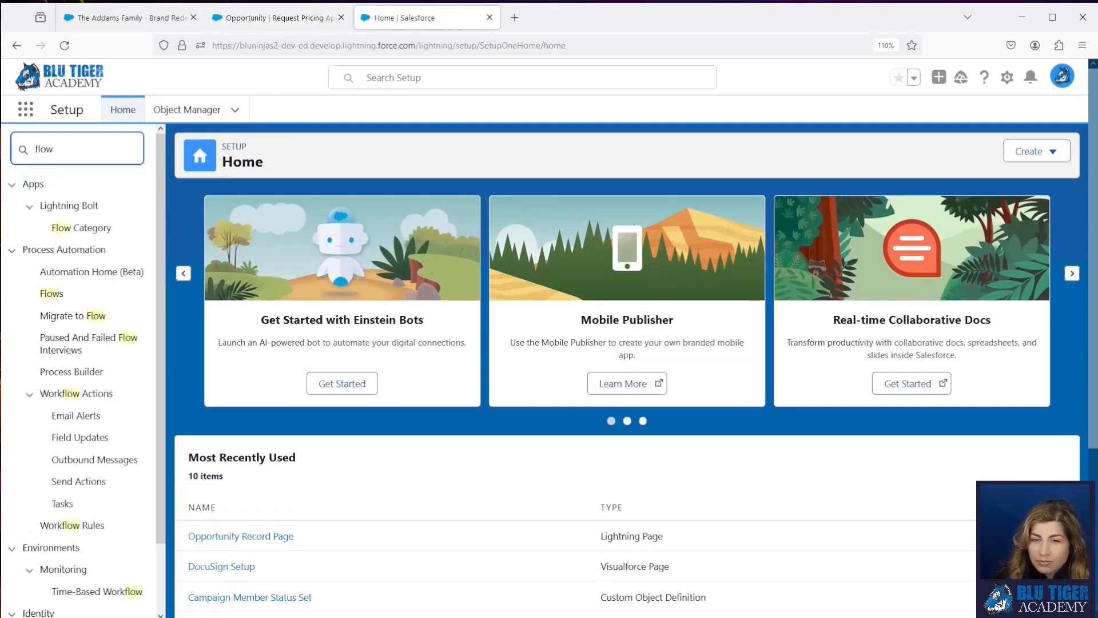
{"action": "left_click", "coordinate": [51, 291]}
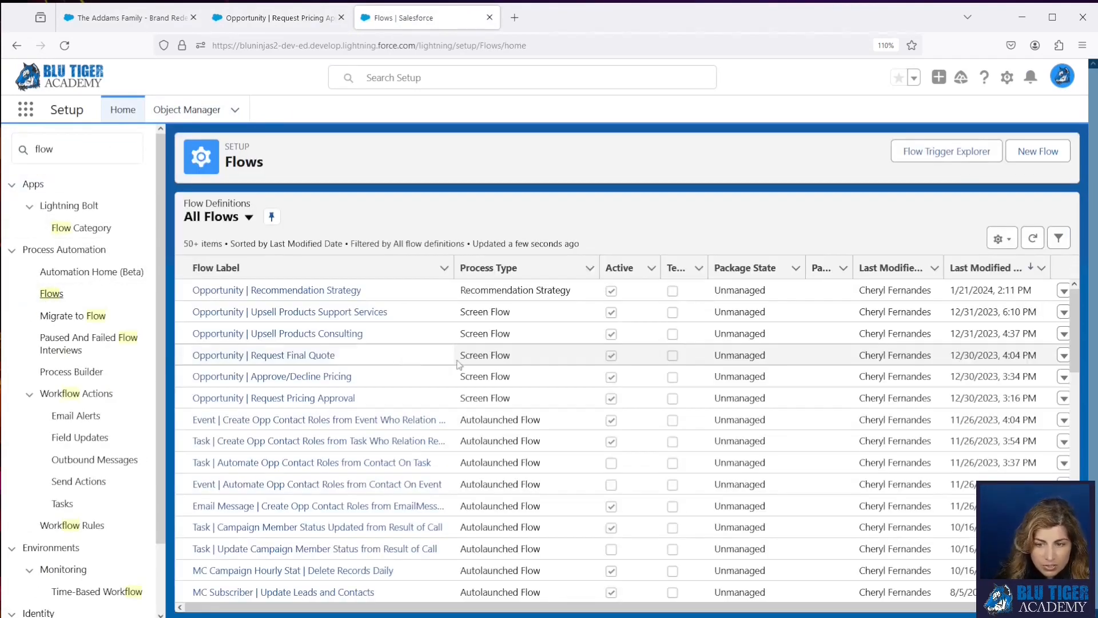
Open version 10 of the Opportunity | Recommendation Strategy flow from its details and versions
{"action": "left_click", "coordinate": [1063, 295]}
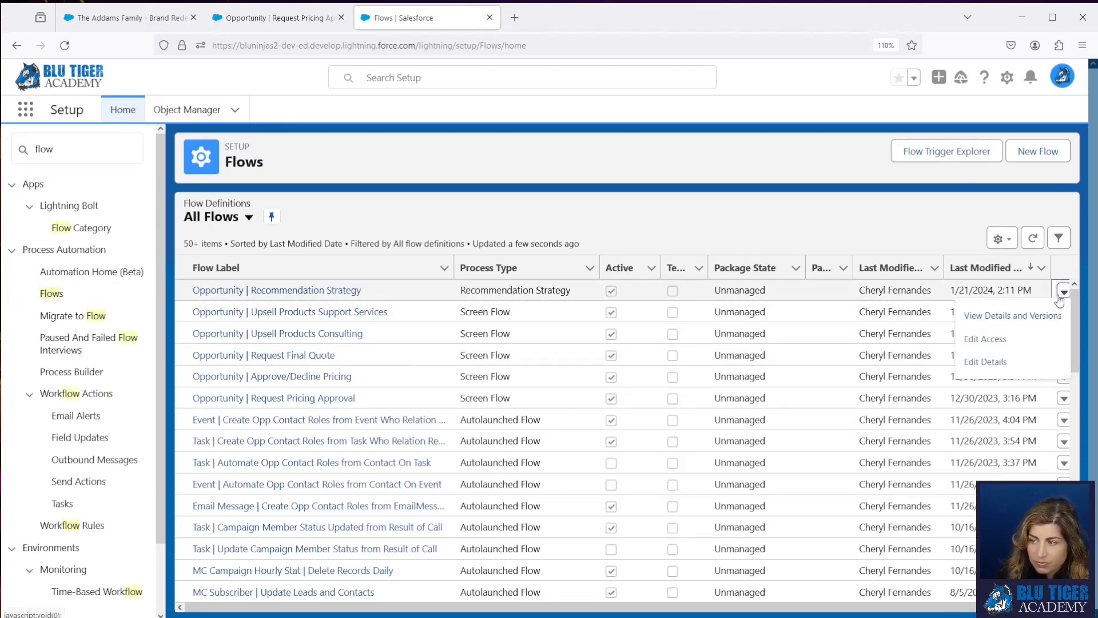
{"action": "left_click", "coordinate": [1030, 317]}
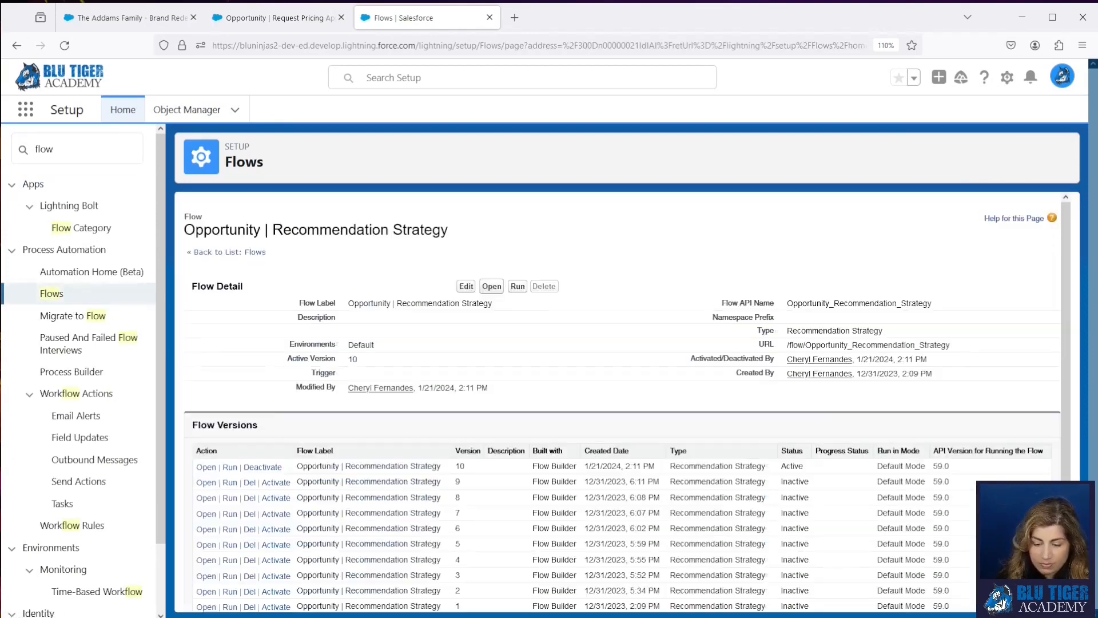
{"action": "left_click", "coordinate": [207, 468]}
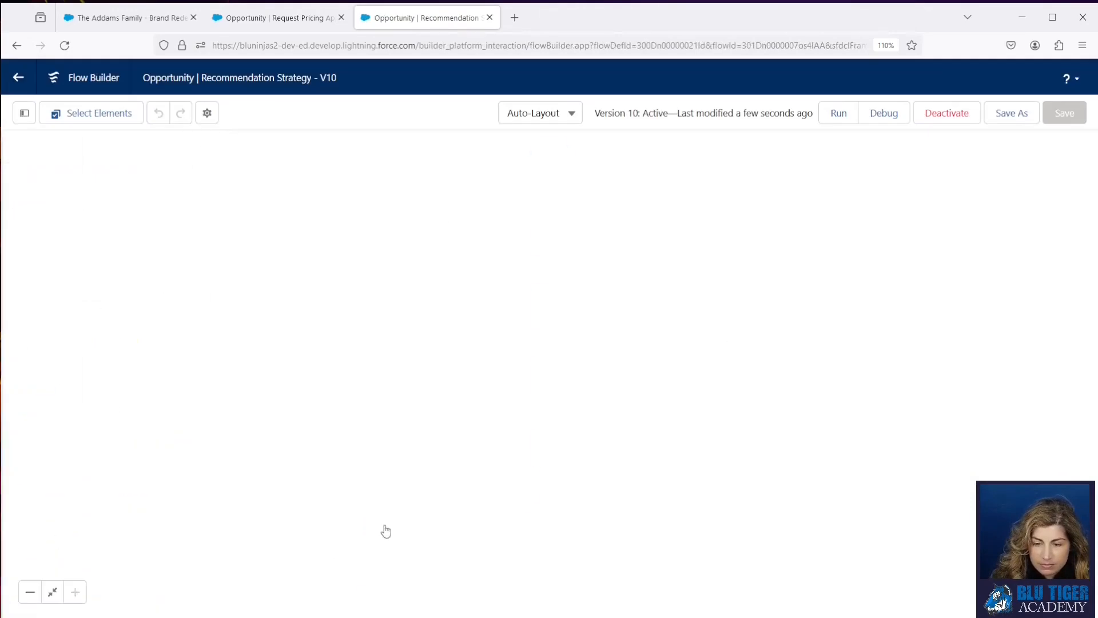
Review the name conditions of the Filter Recos Sales User collection filter on the Eastern Sales Team path
{"action": "scroll", "coordinate": [737, 551], "scroll_direction": "down", "scroll_amount": 5}
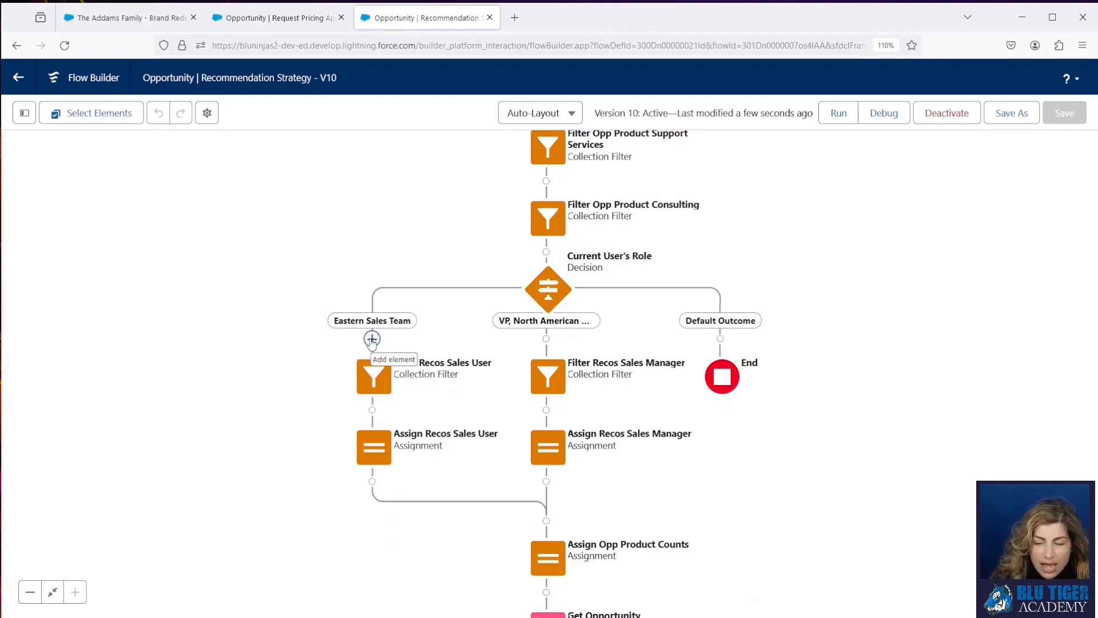
{"action": "double_click", "coordinate": [372, 380]}
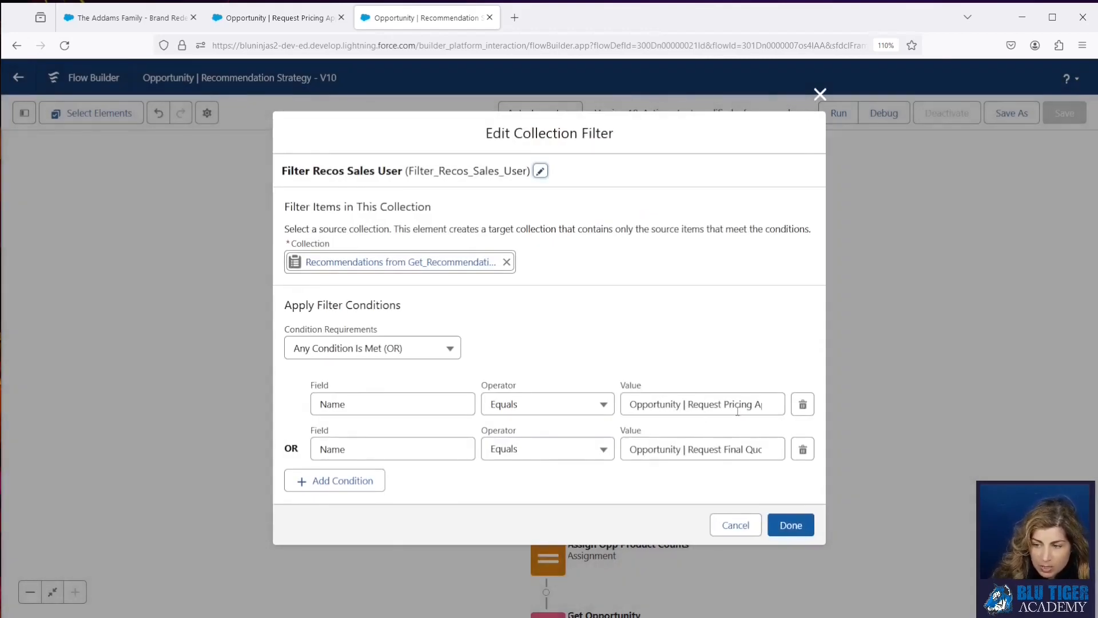
{"action": "left_click", "coordinate": [737, 405]}
{"action": "key", "text": "Right"}
{"action": "key", "text": "Right"}
{"action": "key", "text": "Right"}
{"action": "key", "text": "Right"}
{"action": "key", "text": "Right"}
{"action": "key", "text": "Right"}
{"action": "key", "text": "Right"}
{"action": "key", "text": "Right"}
{"action": "key", "text": "Right"}
{"action": "key", "text": "Right"}
{"action": "key", "text": "Right"}
{"action": "key", "text": "Right"}
{"action": "key", "text": "Right"}
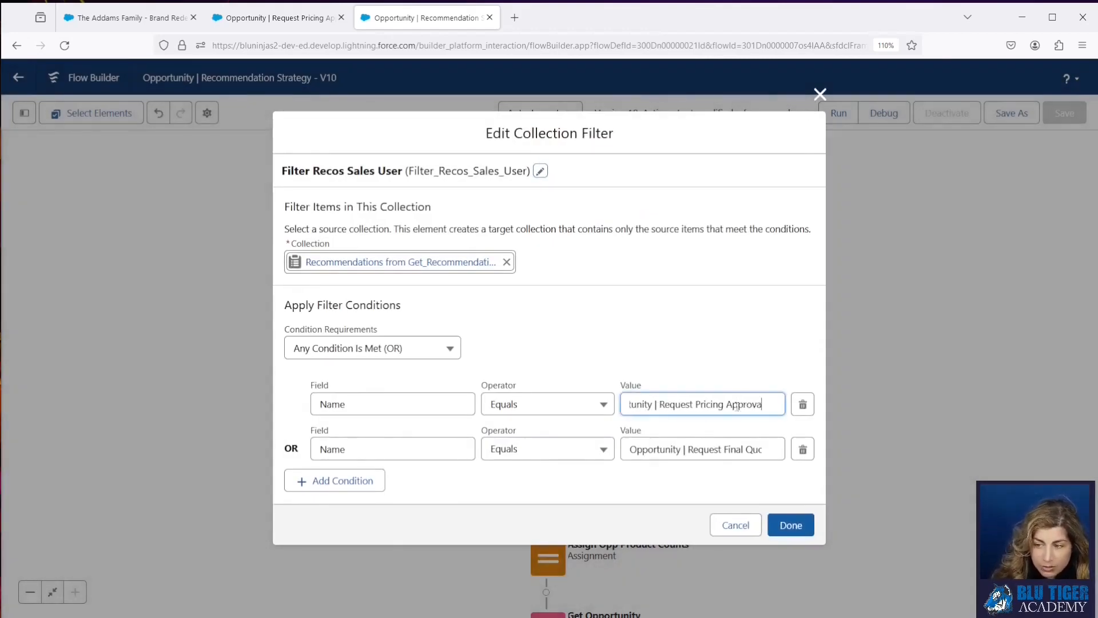
{"action": "left_click", "coordinate": [723, 449]}
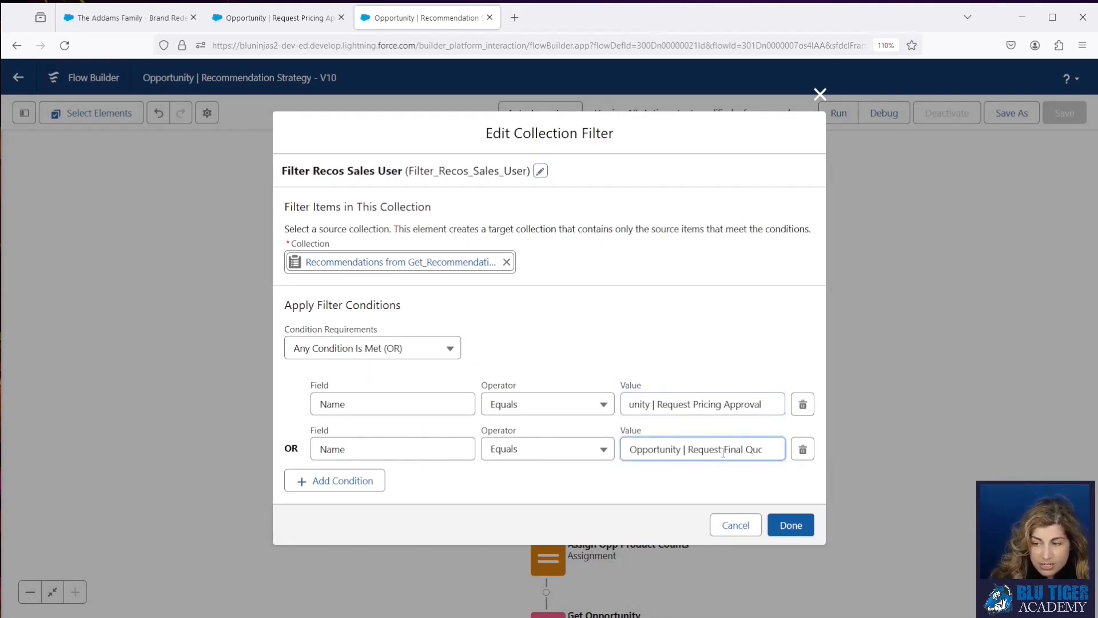
{"action": "left_click", "coordinate": [790, 524]}
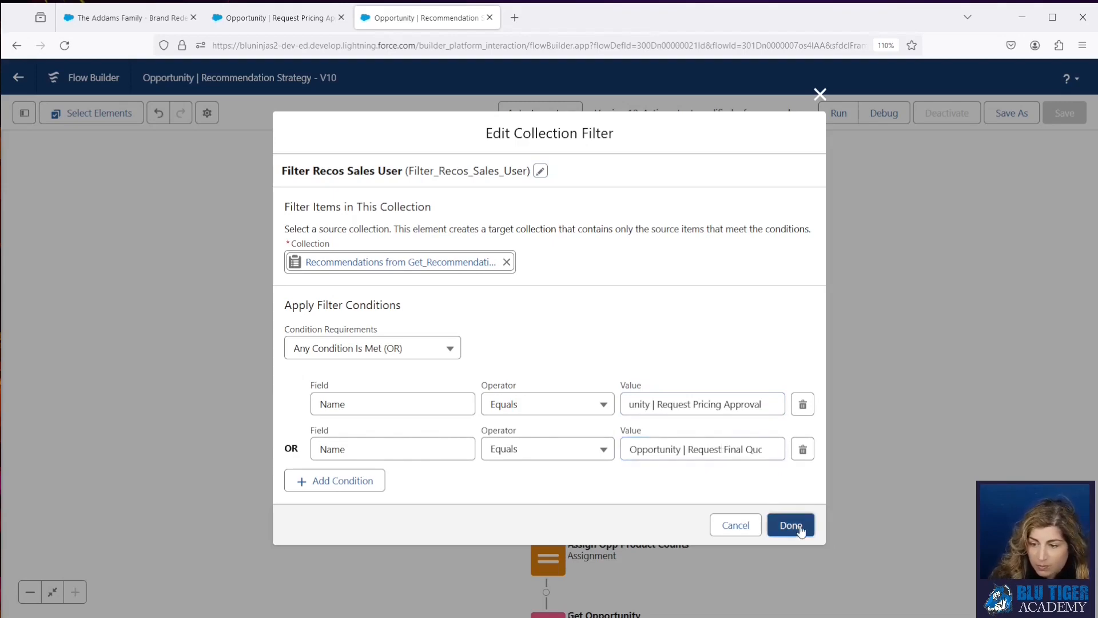
Move the Get Opportunity element to directly before the Current User's Role decision
{"action": "left_click_drag", "start_coordinate": [785, 550], "coordinate": [767, 384]}
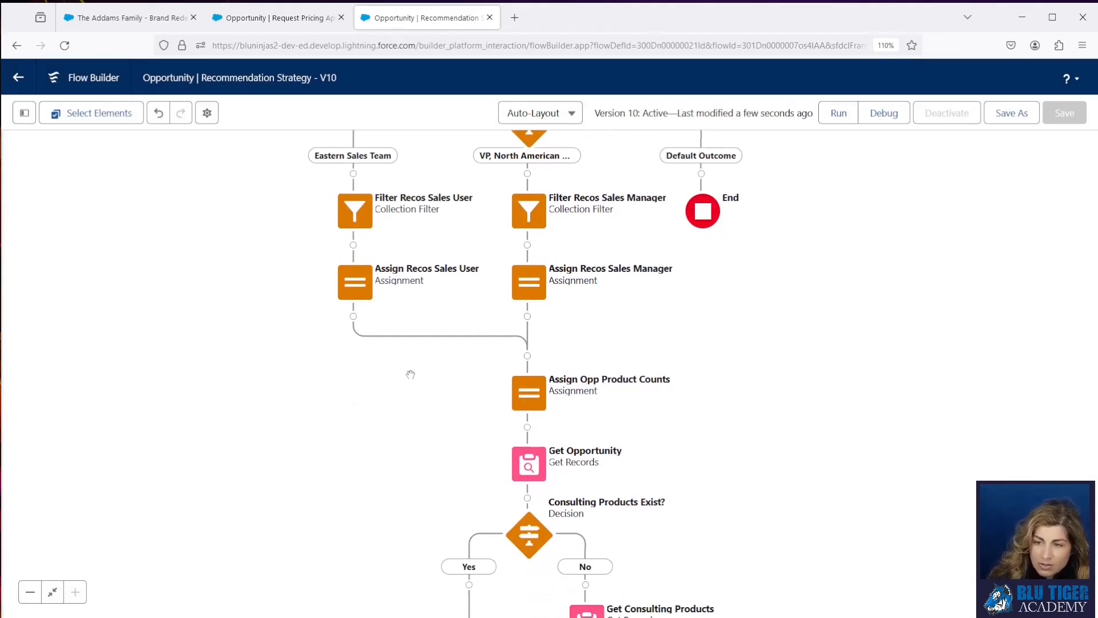
{"action": "left_click_drag", "start_coordinate": [410, 375], "coordinate": [412, 471]}
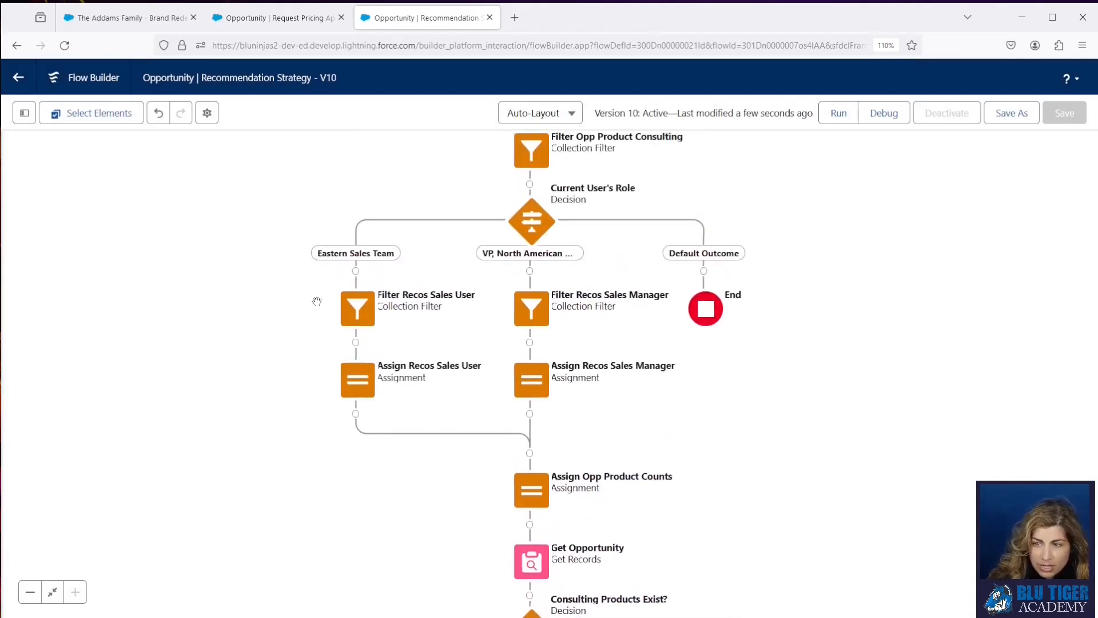
{"action": "left_click", "coordinate": [543, 567]}
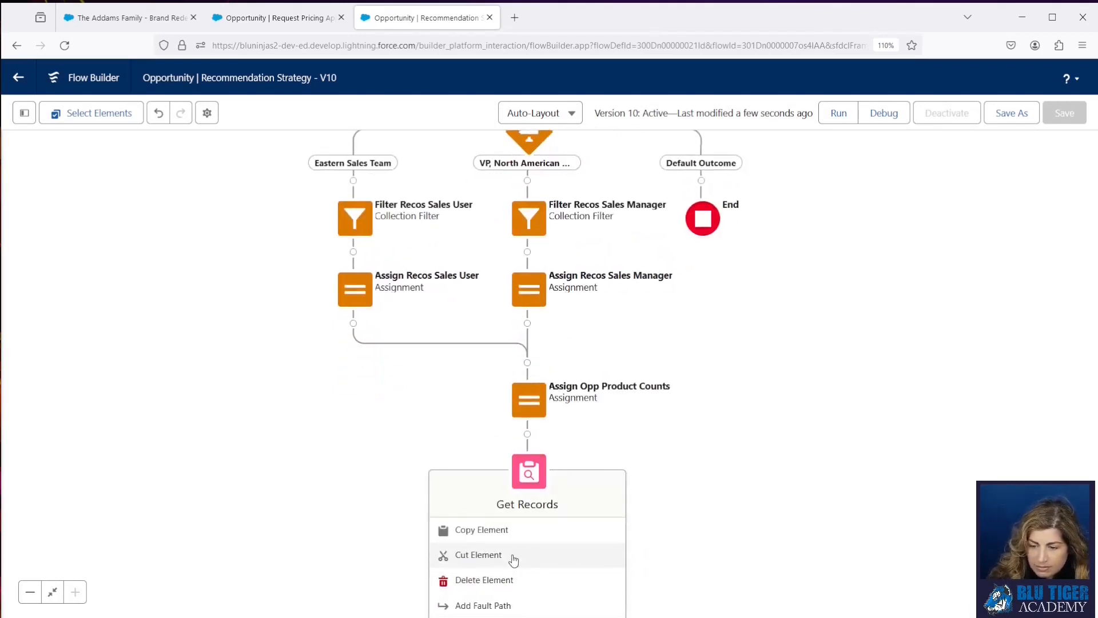
{"action": "left_click", "coordinate": [514, 560]}
{"action": "scroll", "coordinate": [693, 389], "scroll_direction": "up", "scroll_amount": 4}
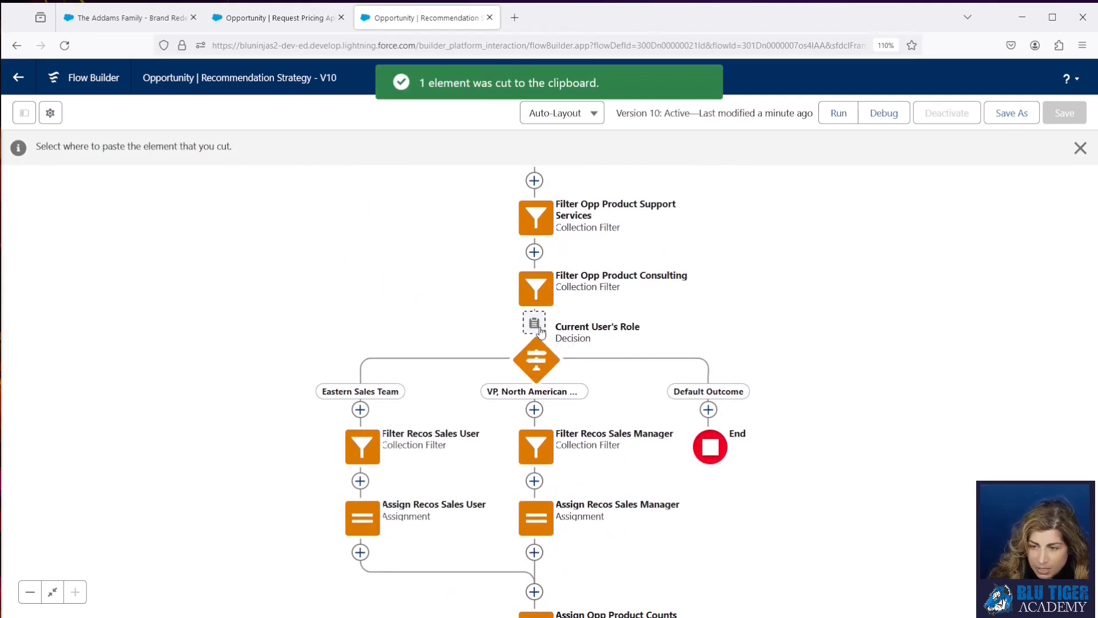
{"action": "left_click", "coordinate": [535, 323]}
Add a Decision labelled Opportunity Stage at the start of the Eastern Sales Team path
{"action": "left_click", "coordinate": [360, 482]}
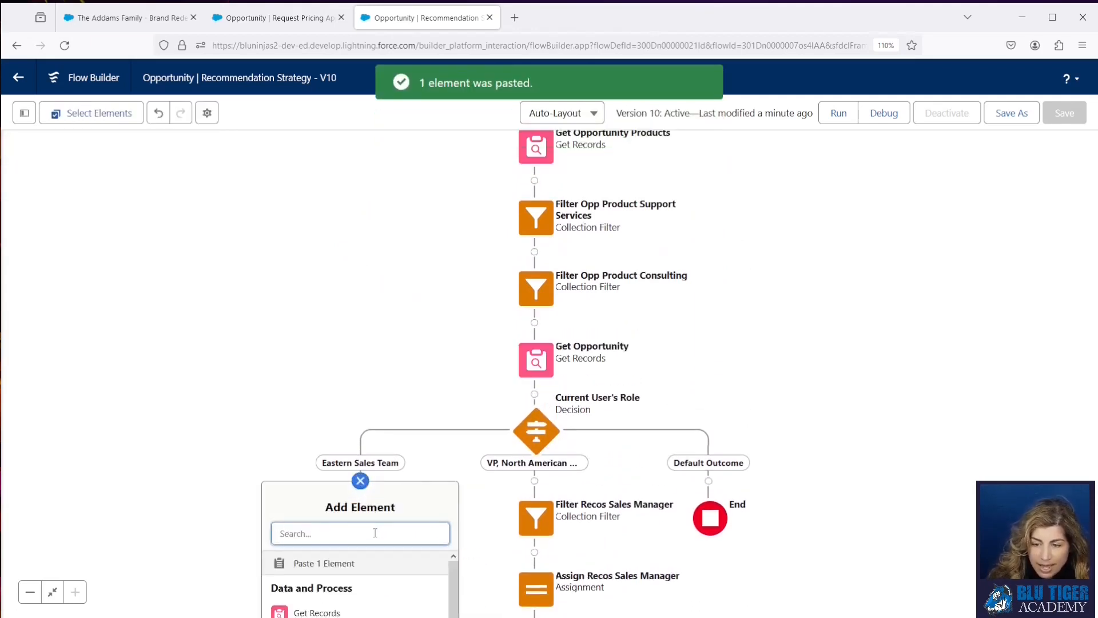
{"action": "type", "text": "dec"}
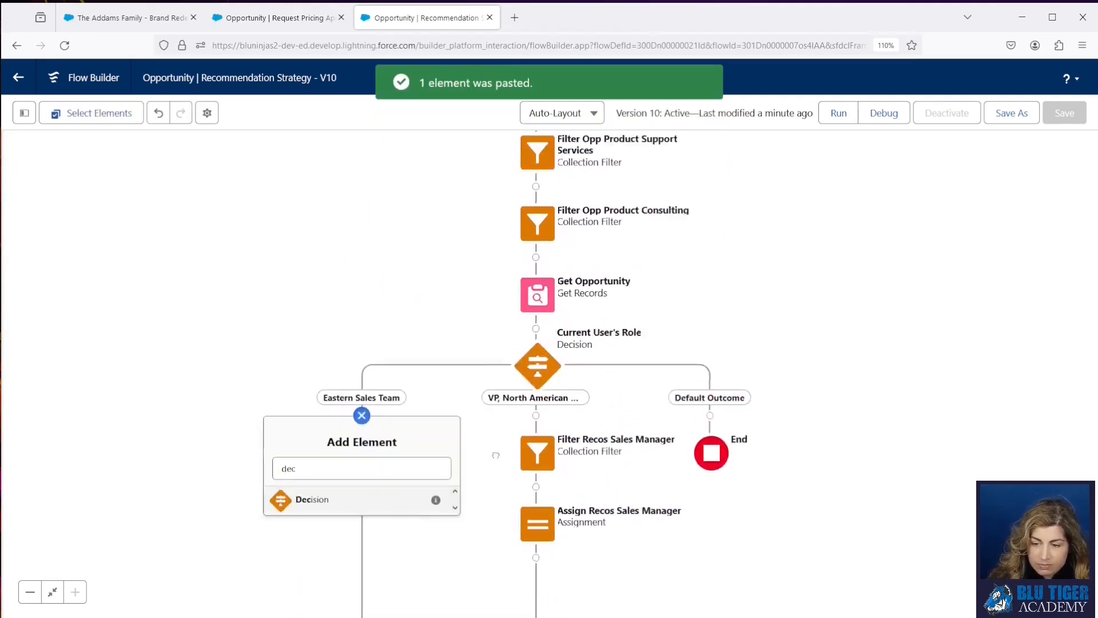
{"action": "left_click", "coordinate": [332, 434]}
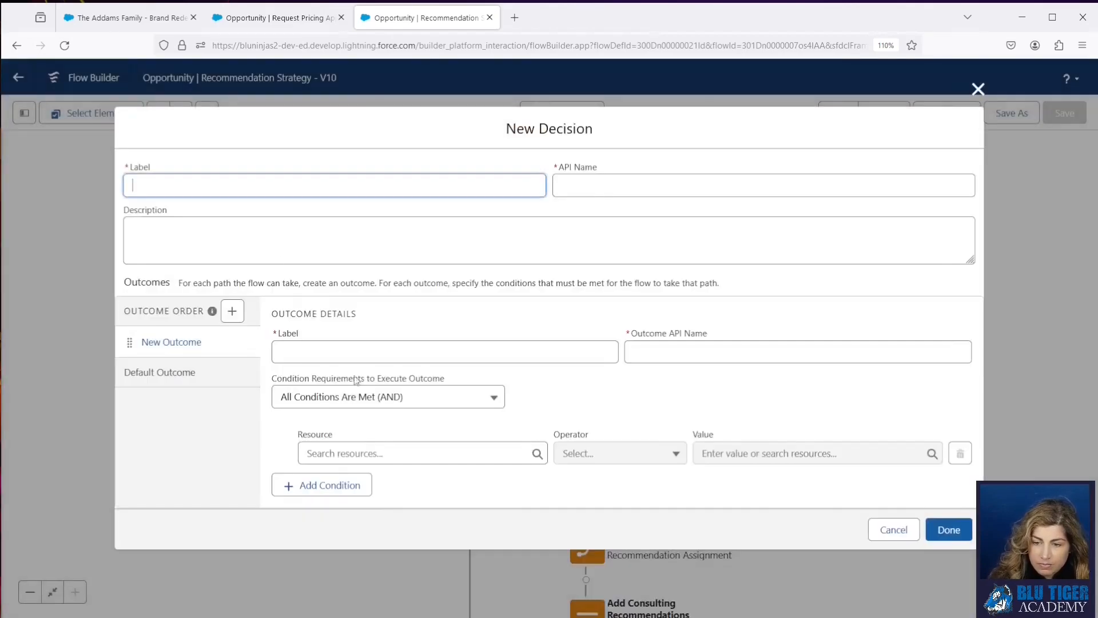
{"action": "type", "text": "Opportunity"}
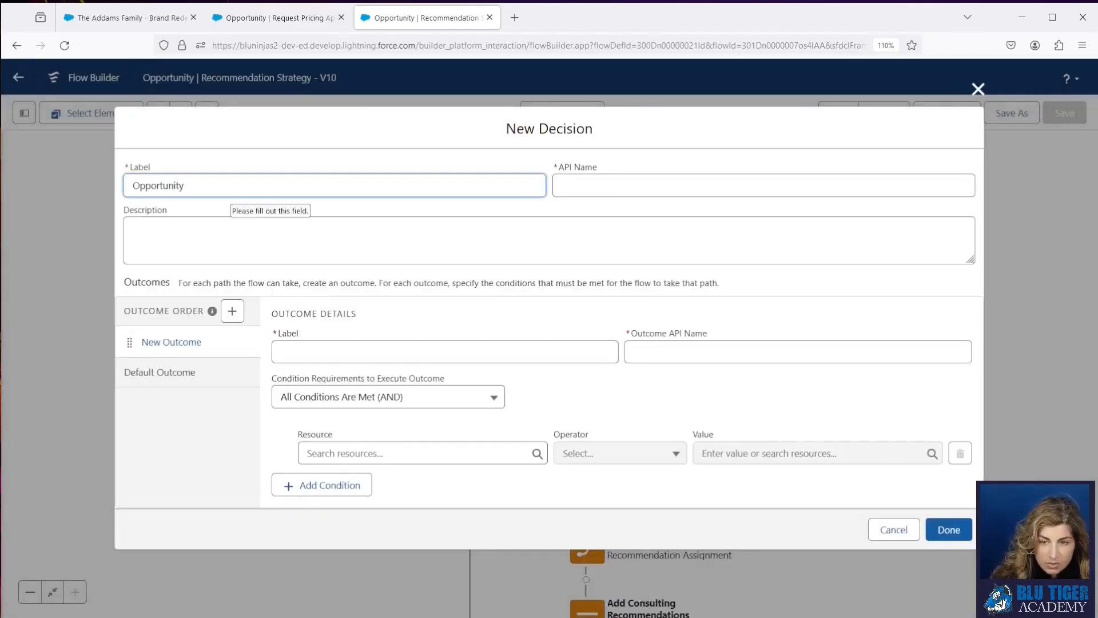
{"action": "type", "text": " Stage"}
{"action": "key", "text": "Tab"}
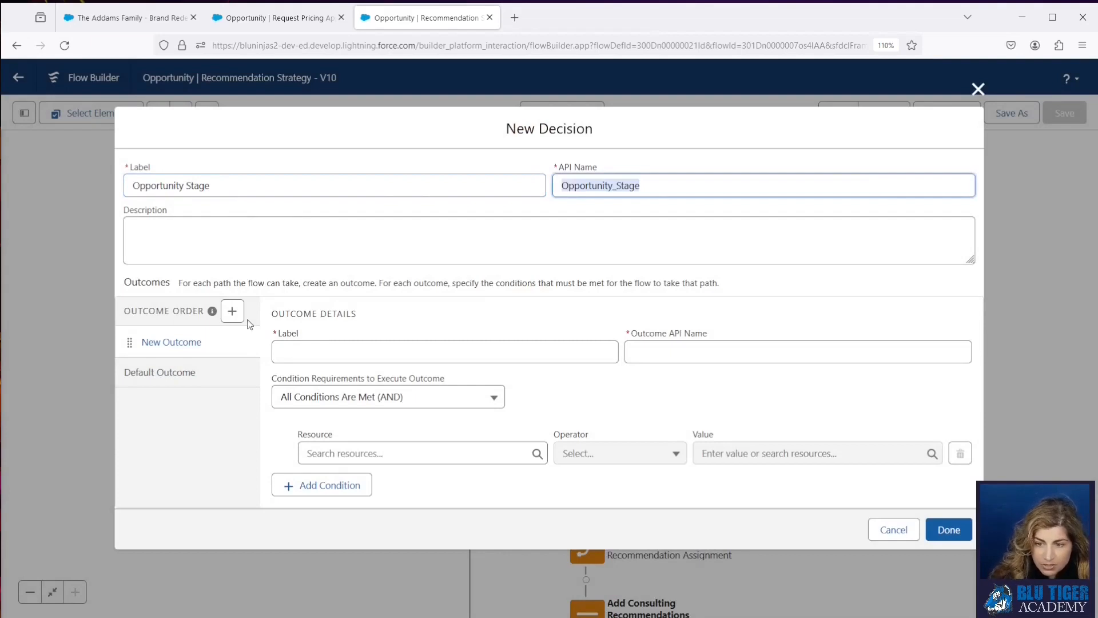
Define a Qualification outcome that requires the Stage from Get_Opportunity to equal Qualification
{"action": "left_click", "coordinate": [280, 350]}
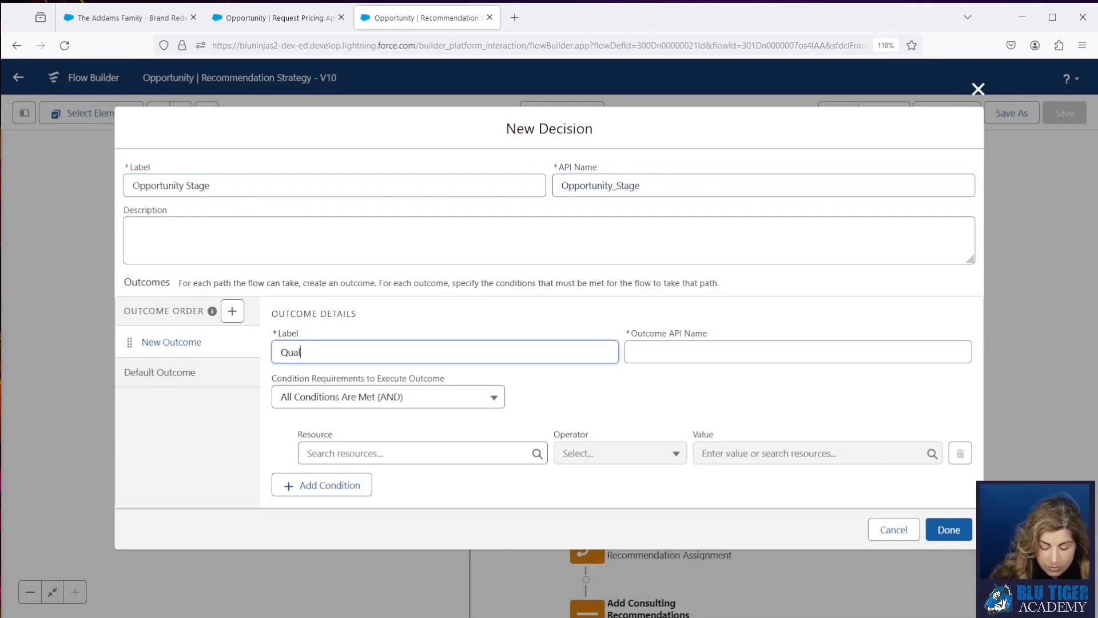
{"action": "type", "text": "Qualification"}
{"action": "key", "text": "Tab"}
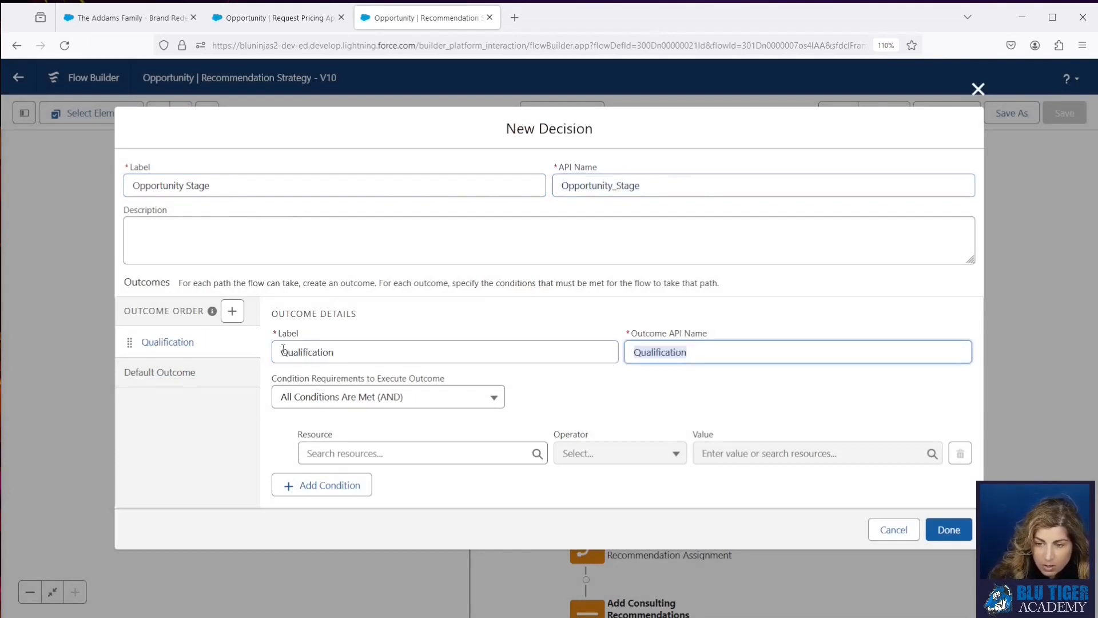
{"action": "left_click", "coordinate": [324, 452]}
{"action": "type", "text": "get"}
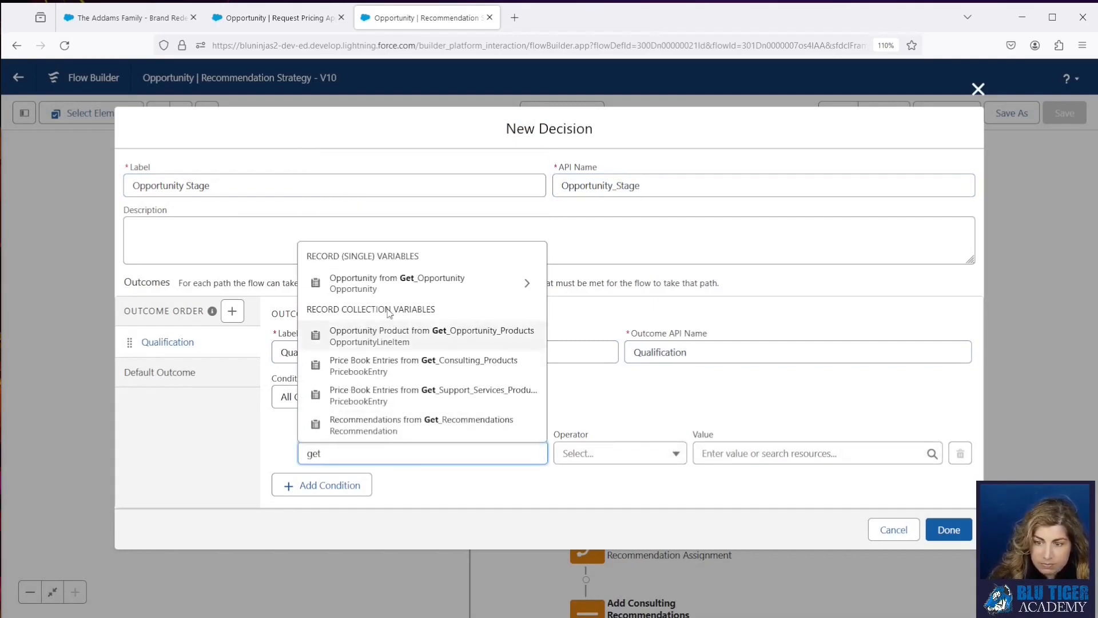
{"action": "left_click", "coordinate": [389, 283]}
{"action": "type", "text": "stage"}
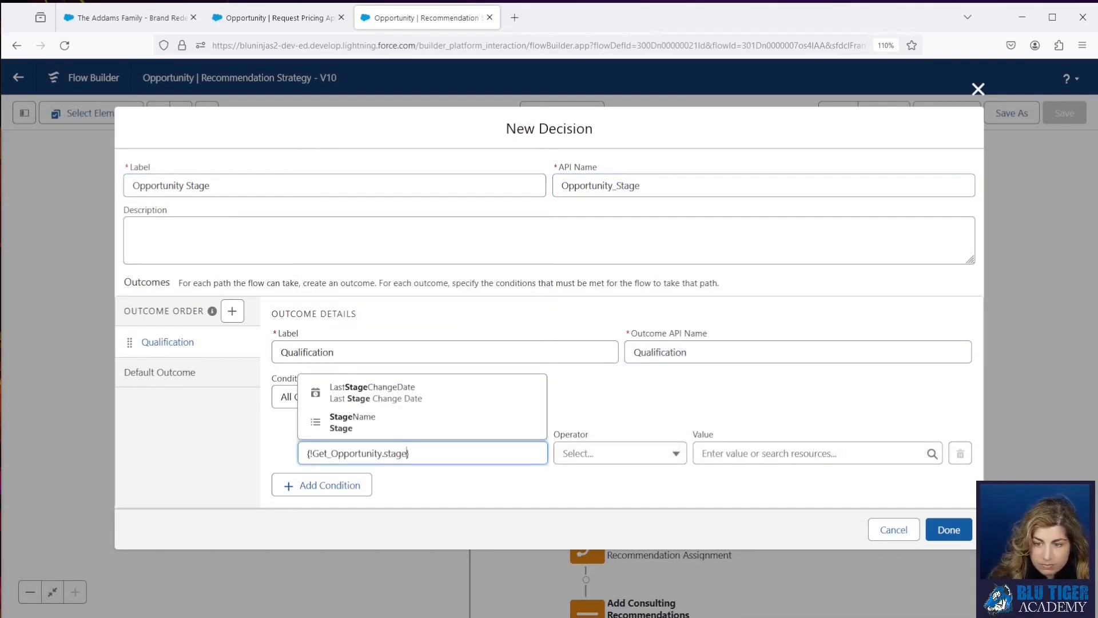
{"action": "left_click", "coordinate": [349, 422]}
{"action": "left_click", "coordinate": [801, 453]}
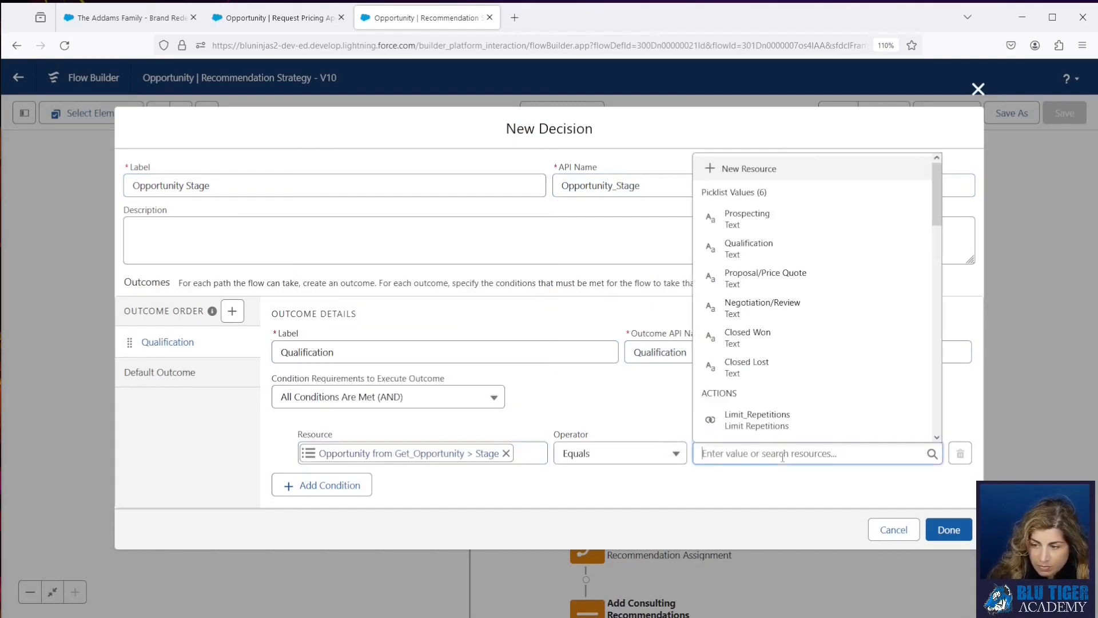
{"action": "left_click", "coordinate": [749, 246]}
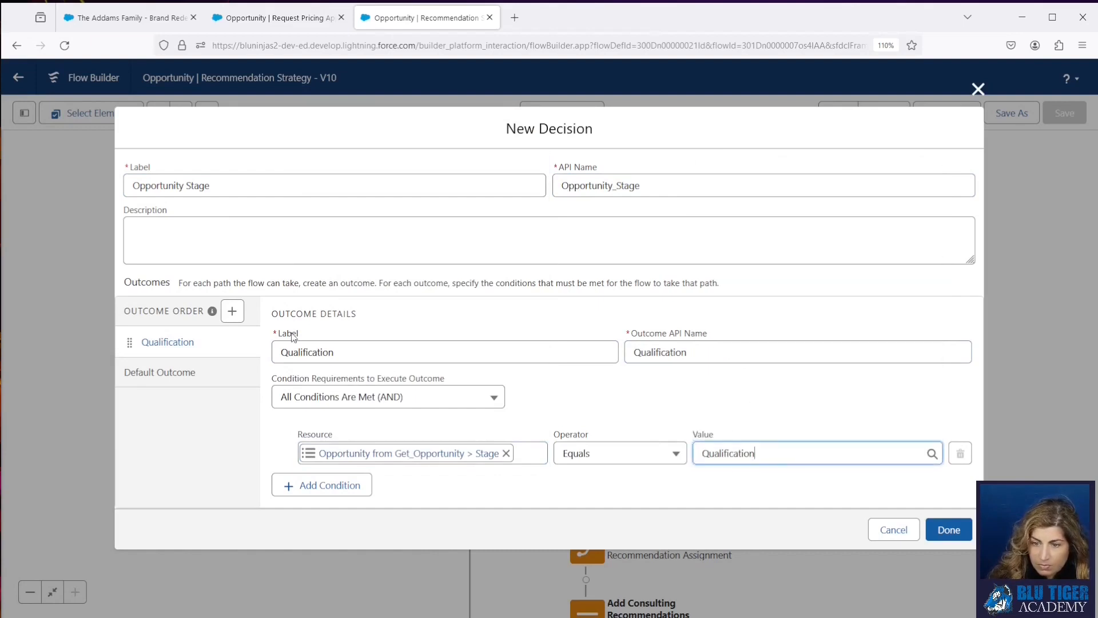
Add a Proposal/Price Quote outcome that requires the Stage from Get_Opportunity to equal Proposal/Price Quote
{"action": "left_click", "coordinate": [232, 311]}
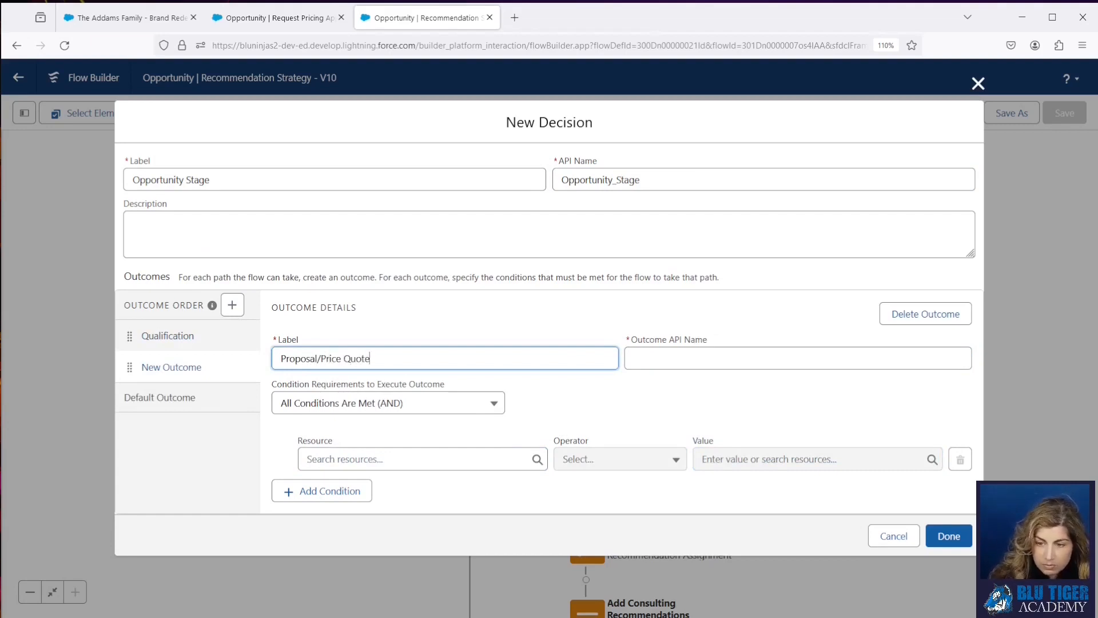
{"action": "type", "text": "Proposal/Price Quote"}
{"action": "key", "text": "Tab"}
{"action": "left_click", "coordinate": [344, 464]}
{"action": "type", "text": "get"}
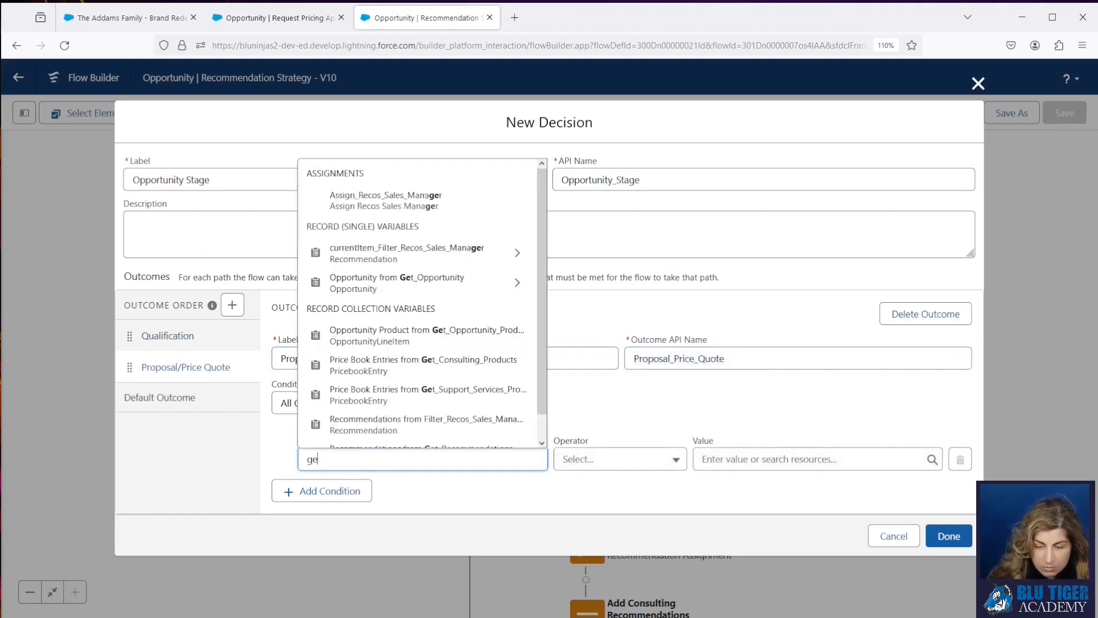
{"action": "left_click", "coordinate": [378, 295]}
{"action": "type", "text": "st"}
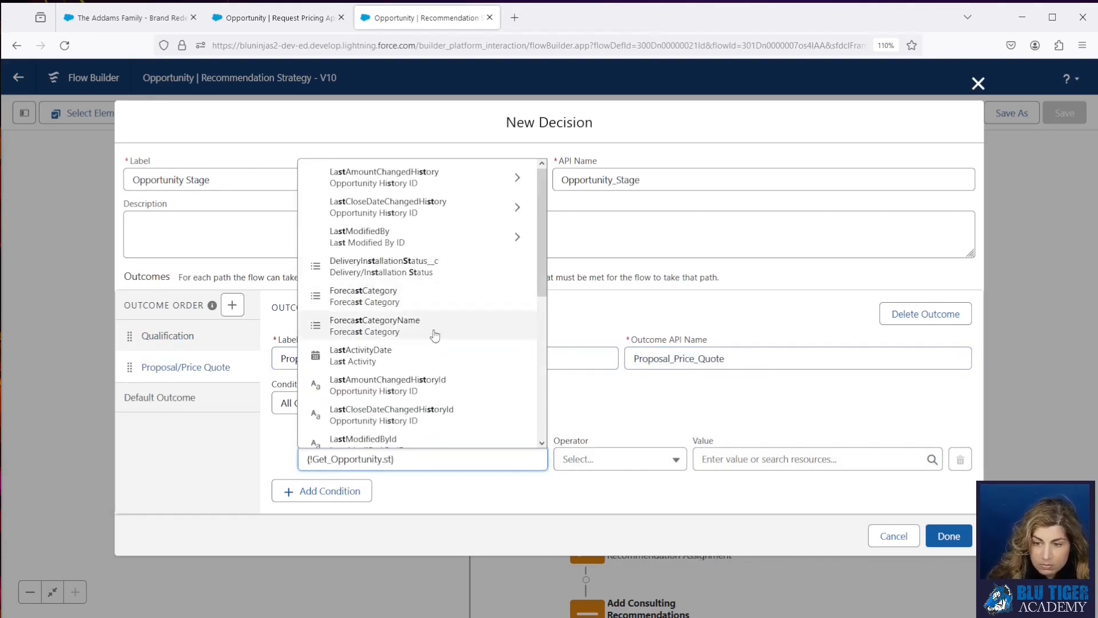
{"action": "scroll", "coordinate": [433, 349], "scroll_direction": "down", "scroll_amount": 4}
{"action": "scroll", "coordinate": [421, 400], "scroll_direction": "down", "scroll_amount": 4}
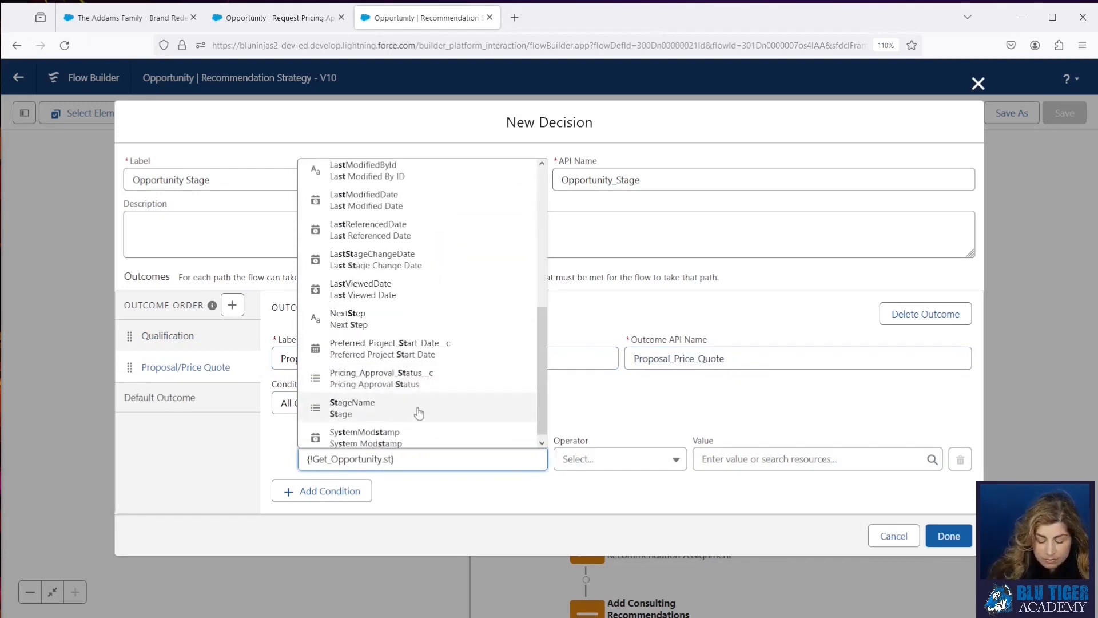
{"action": "type", "text": "ag"}
{"action": "left_click", "coordinate": [423, 431]}
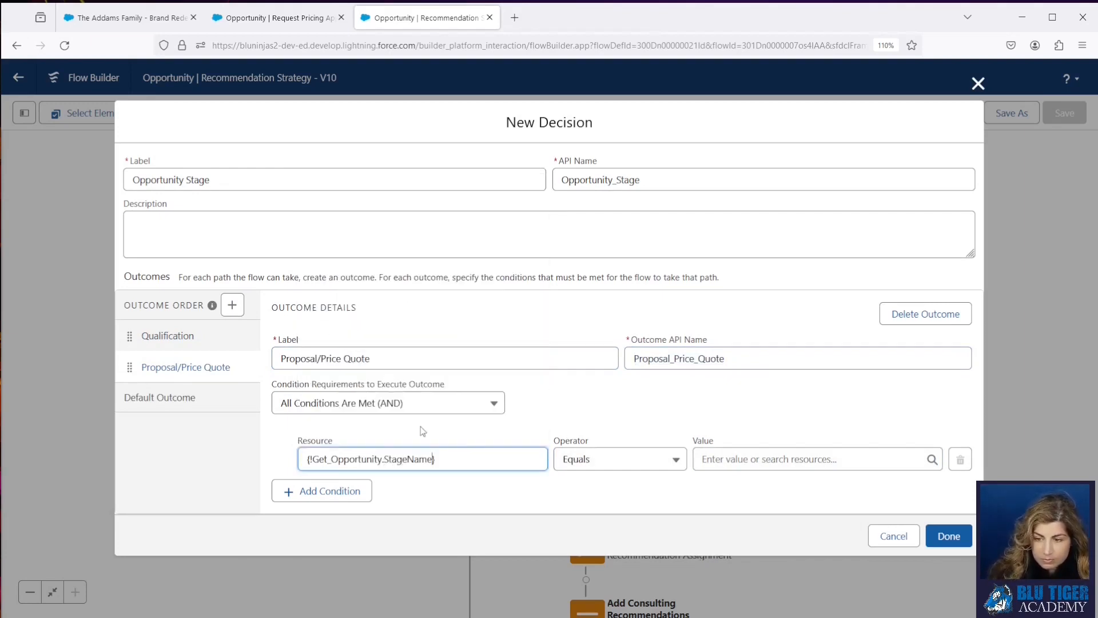
{"action": "left_click", "coordinate": [788, 466]}
{"action": "type", "text": "pr"}
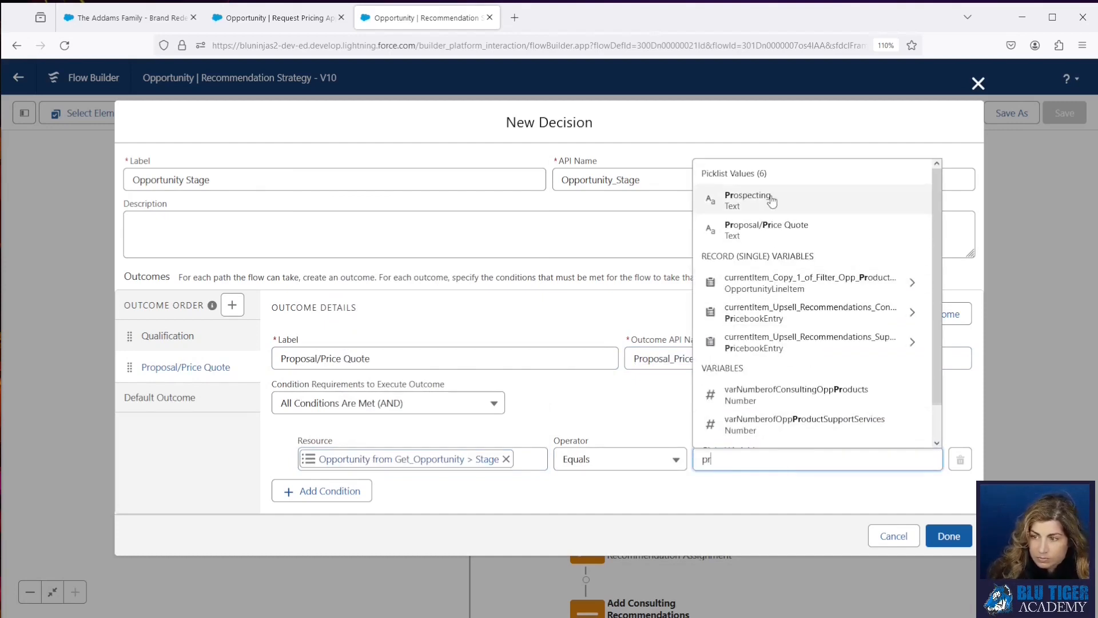
{"action": "left_click", "coordinate": [767, 233]}
Rename the default outcome to All Other Stages and finish the Opportunity Stage decision
{"action": "left_click", "coordinate": [202, 394]}
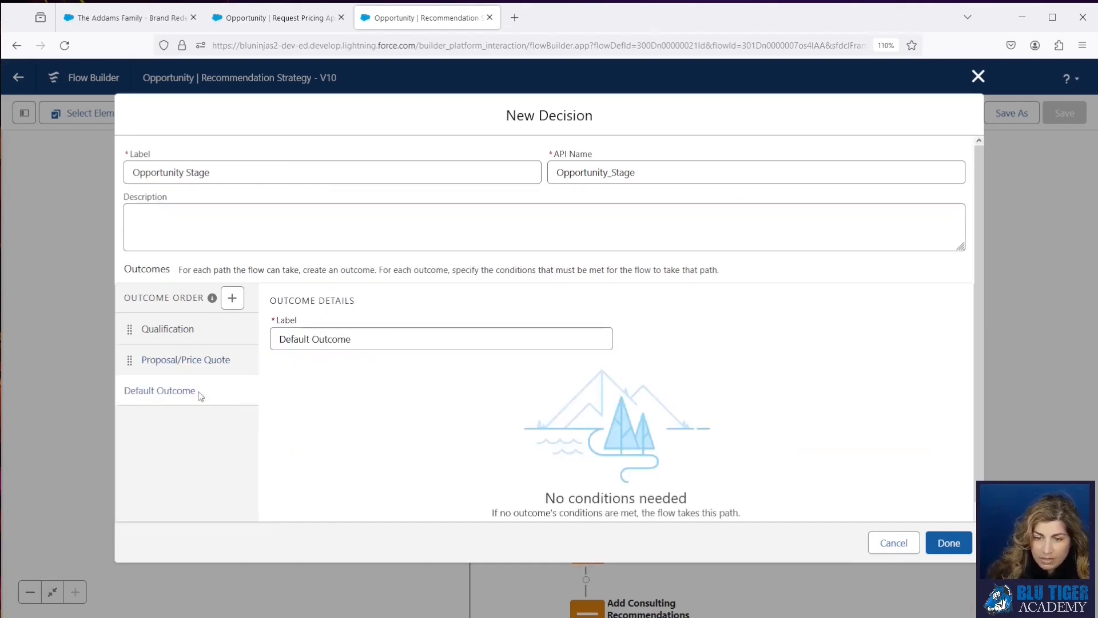
{"action": "left_click_drag", "start_coordinate": [372, 338], "coordinate": [186, 339]}
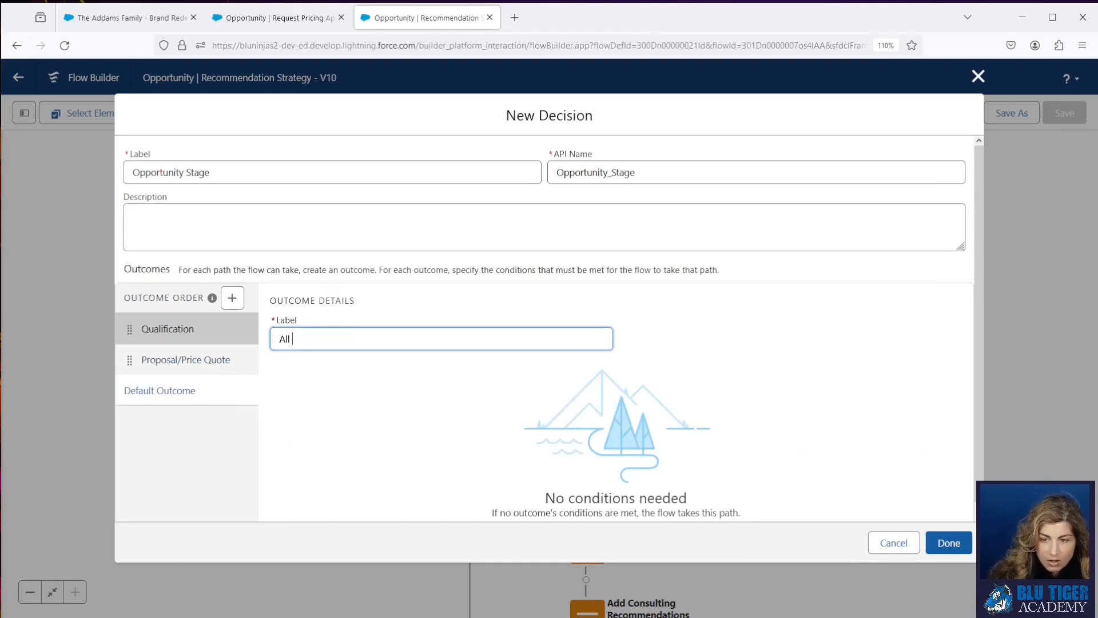
{"action": "type", "text": "l Other Stages"}
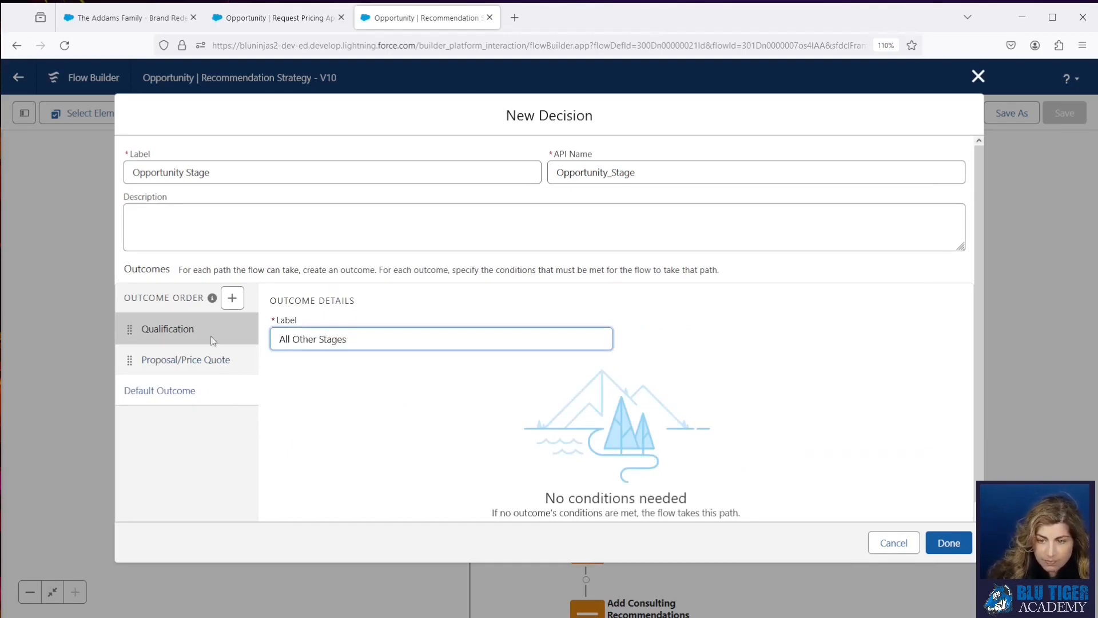
{"action": "left_click", "coordinate": [948, 542]}
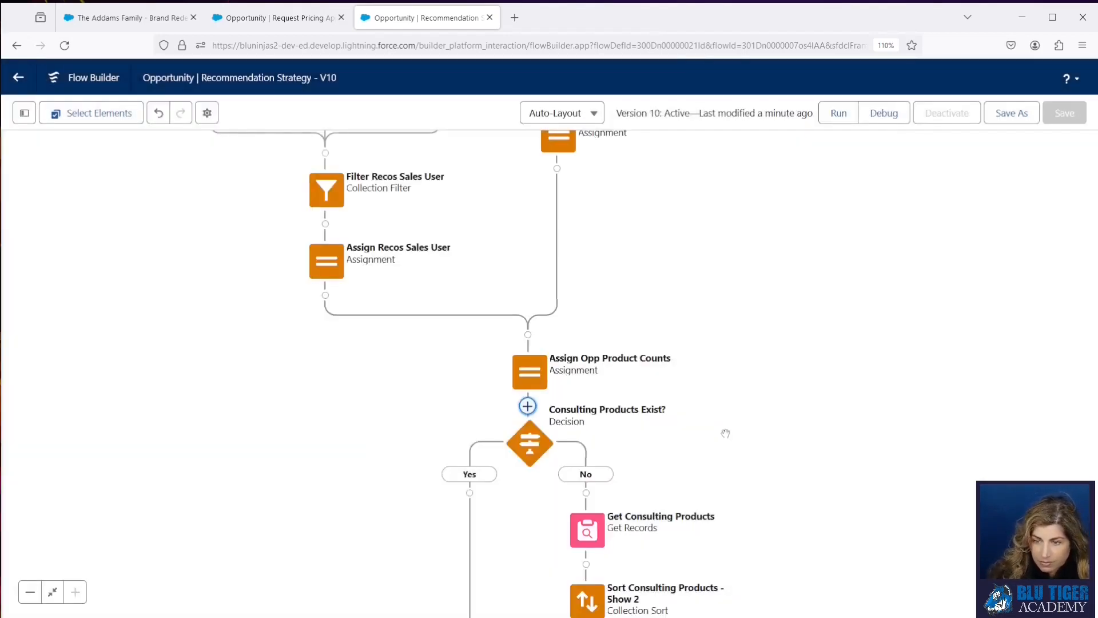
Move the Filter Recos Sales User element onto the Qualification path of the Opportunity Stage decision
{"action": "left_click_drag", "start_coordinate": [682, 220], "coordinate": [762, 504]}
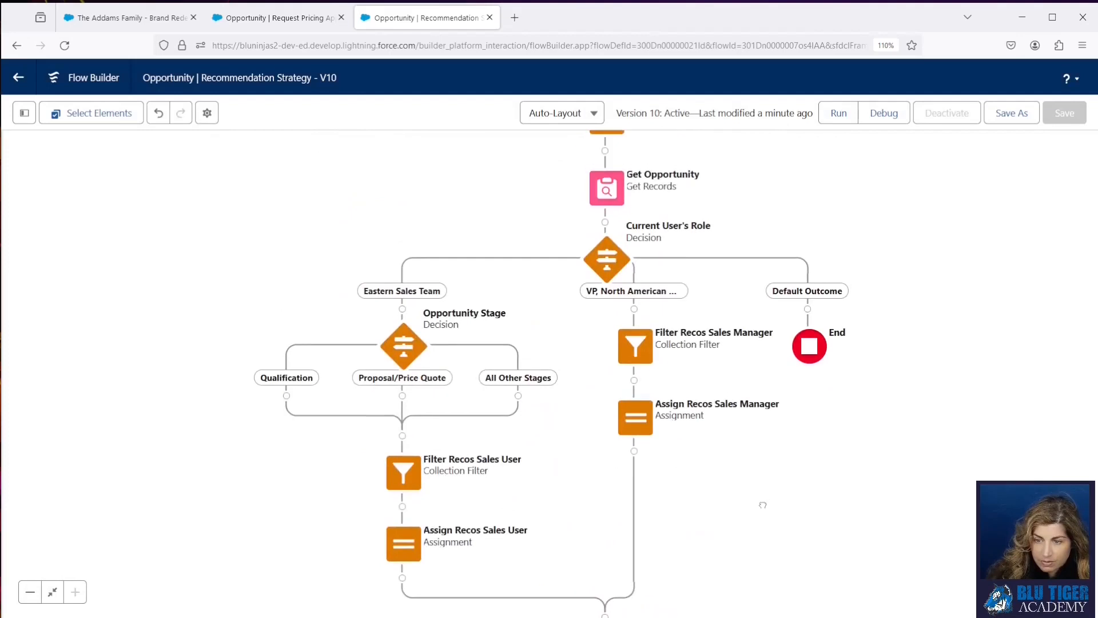
{"action": "left_click", "coordinate": [404, 475]}
{"action": "left_click", "coordinate": [393, 557]}
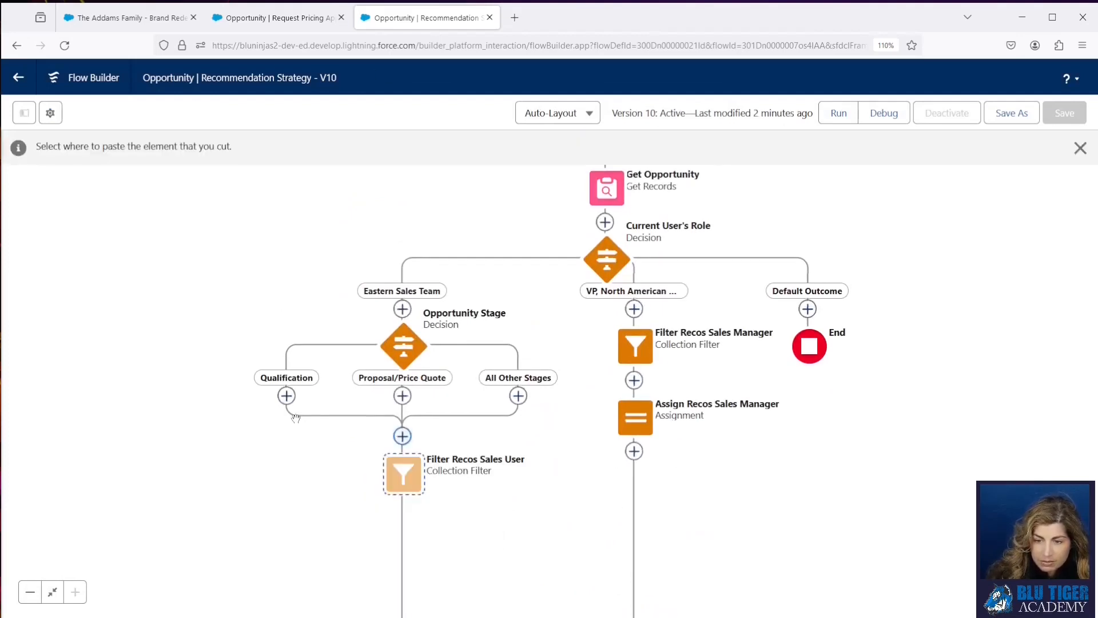
{"action": "left_click", "coordinate": [287, 399]}
Move the Assign Recos Sales User element onto the Qualification path, directly after Filter Recos Sales User
{"action": "left_click", "coordinate": [389, 543]}
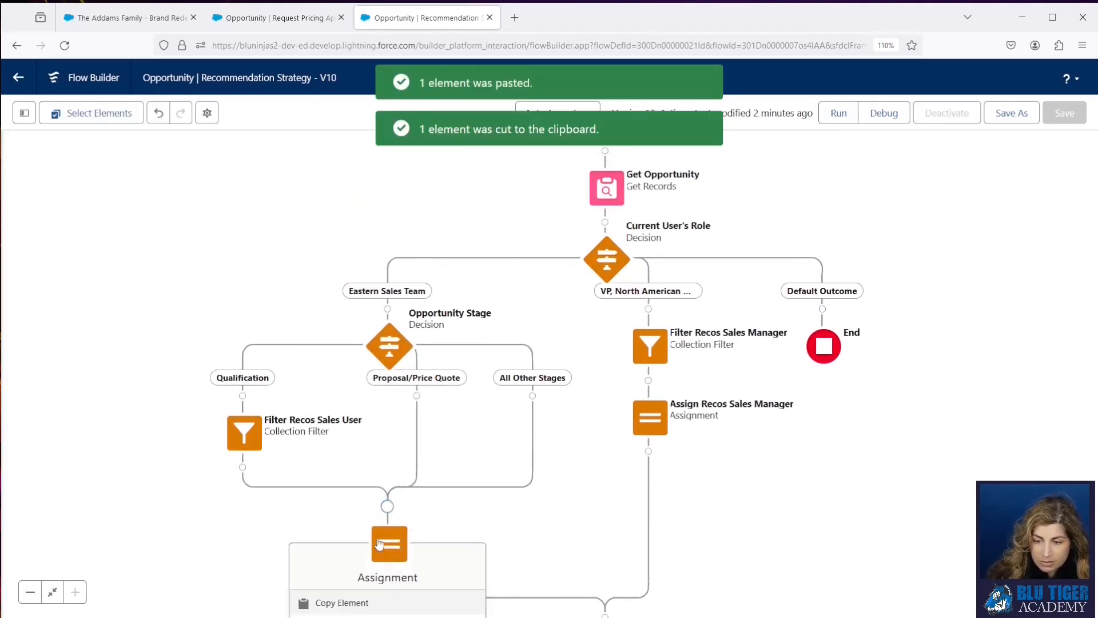
{"action": "scroll", "coordinate": [341, 522], "scroll_direction": "down", "scroll_amount": 4}
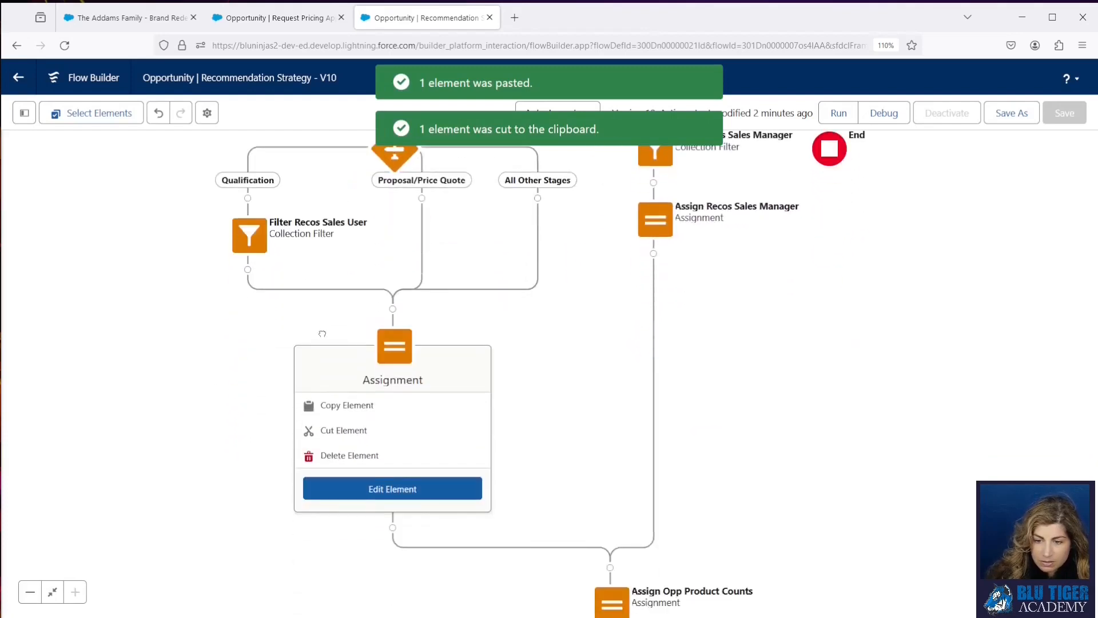
{"action": "left_click", "coordinate": [337, 429]}
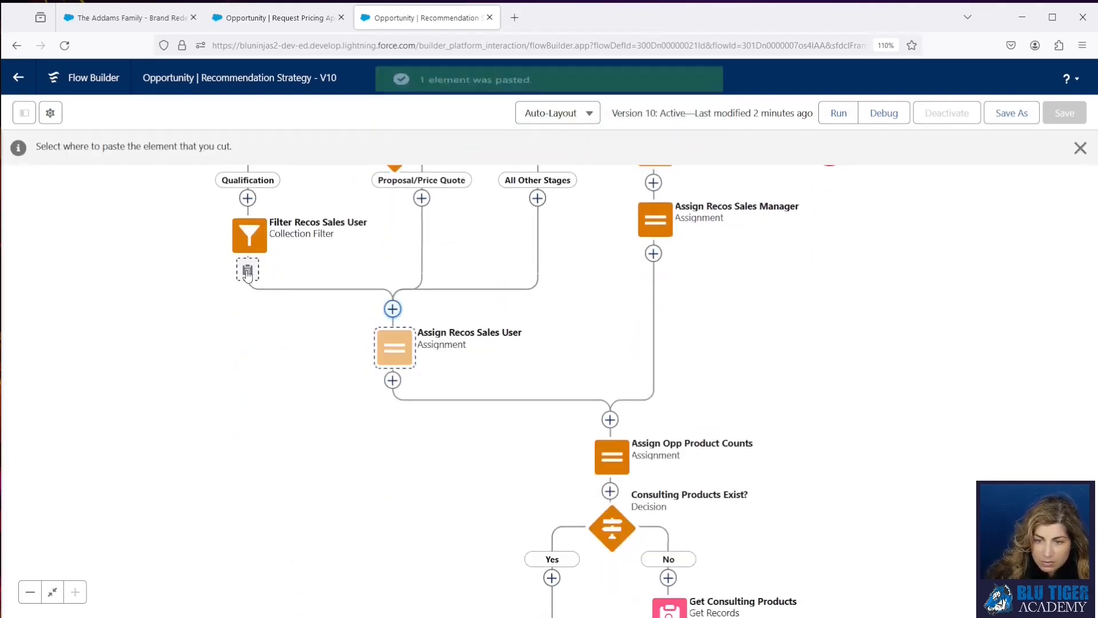
{"action": "left_click", "coordinate": [247, 274]}
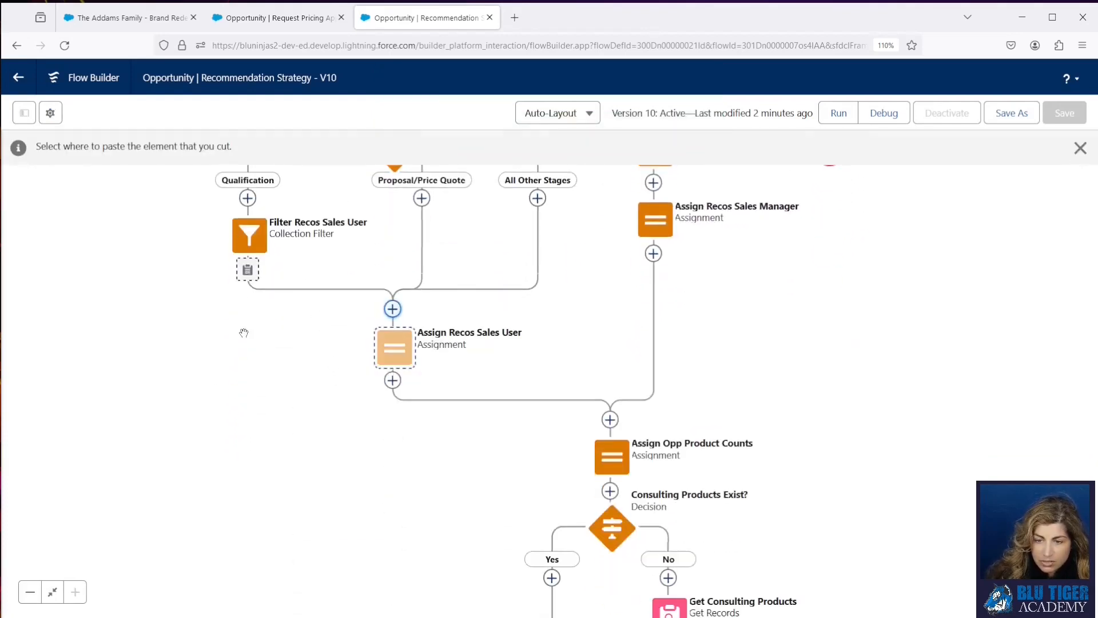
Copy the Filter Recos Sales User element and paste it onto the Proposal/Price Quote path
{"action": "left_click", "coordinate": [249, 235]}
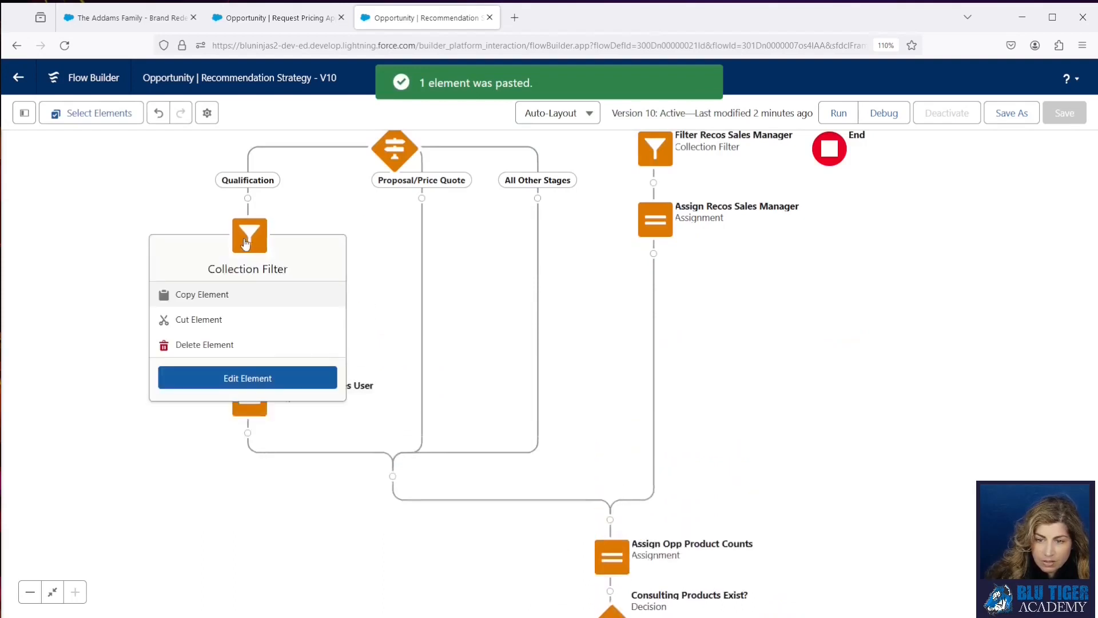
{"action": "left_click", "coordinate": [235, 302]}
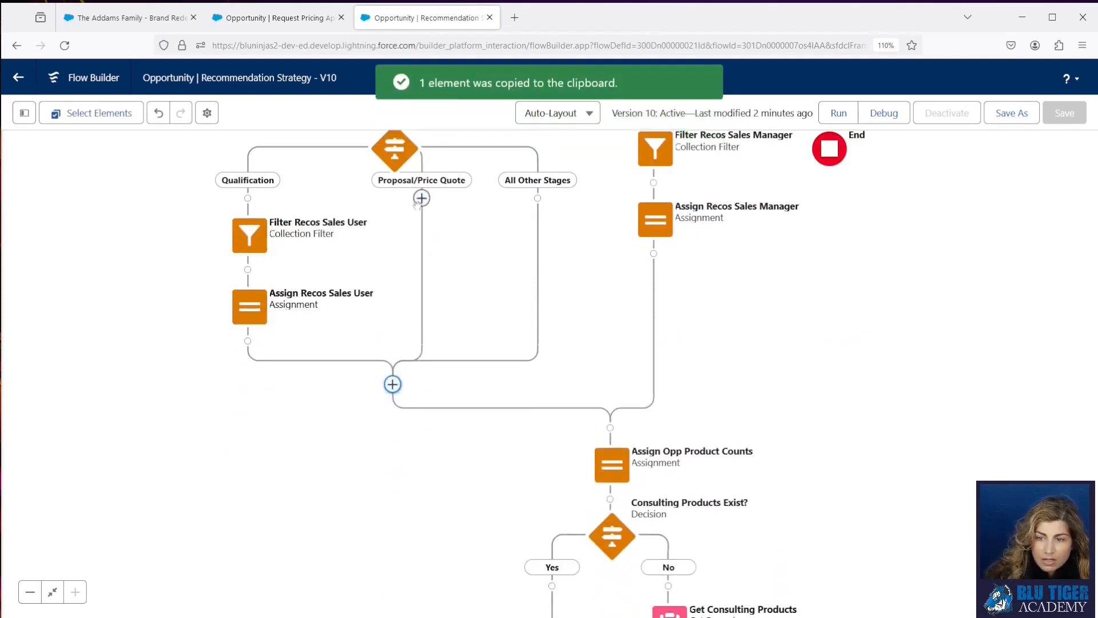
{"action": "left_click", "coordinate": [252, 236]}
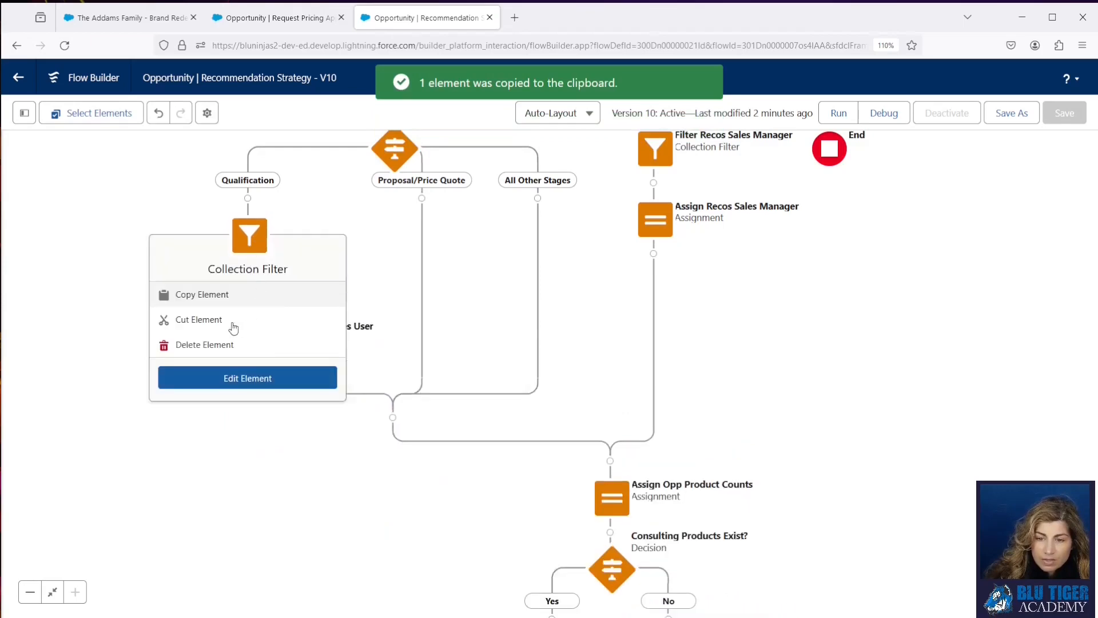
{"action": "left_click", "coordinate": [198, 295]}
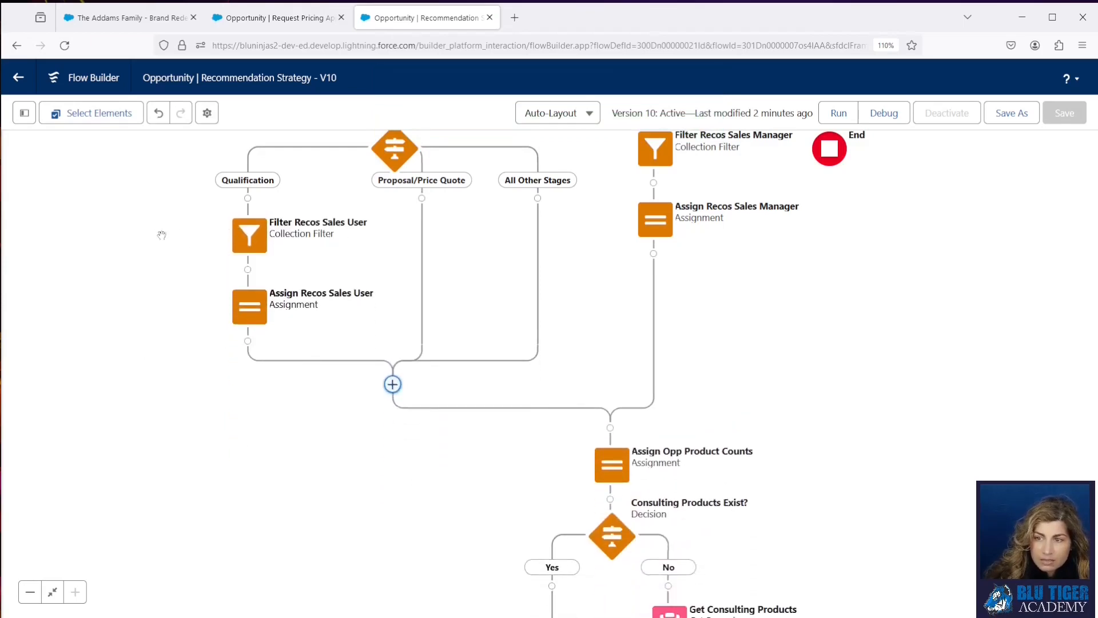
{"action": "left_click", "coordinate": [422, 198]}
{"action": "left_click", "coordinate": [407, 304]}
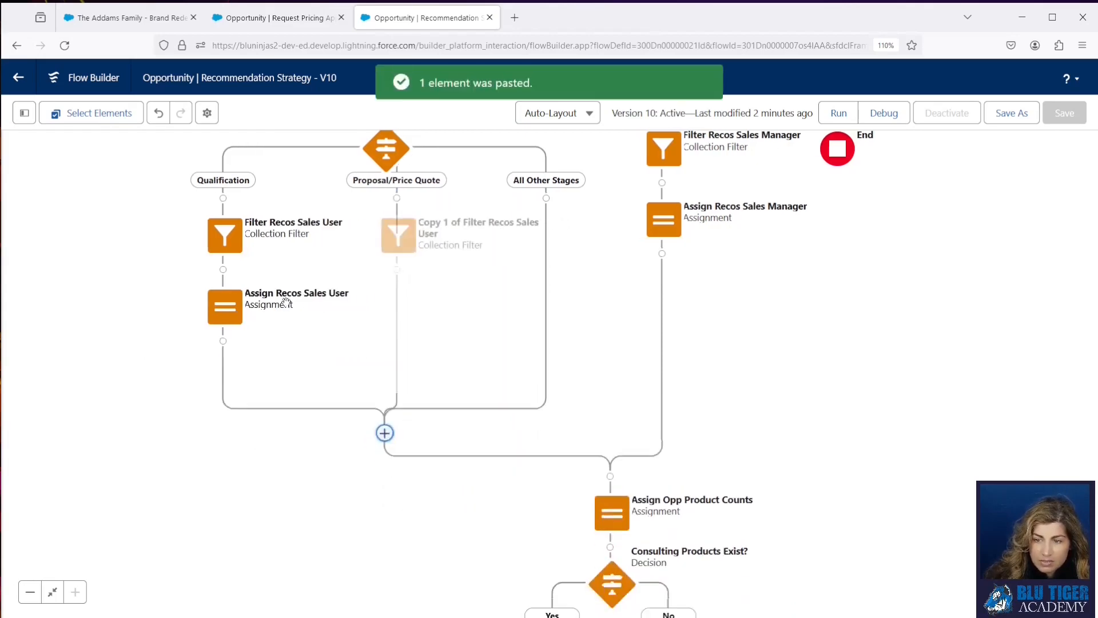
Copy the Assign Recos Sales User element and paste it after the copied filter on the Proposal/Price Quote path
{"action": "left_click", "coordinate": [206, 307]}
{"action": "left_click", "coordinate": [217, 365]}
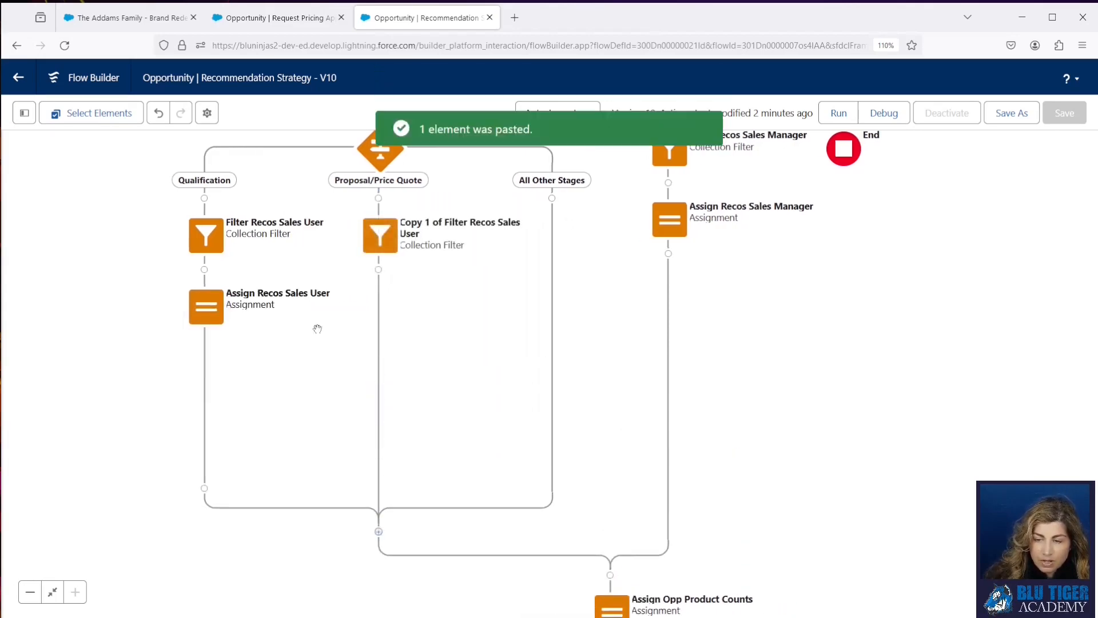
{"action": "left_click", "coordinate": [378, 269]}
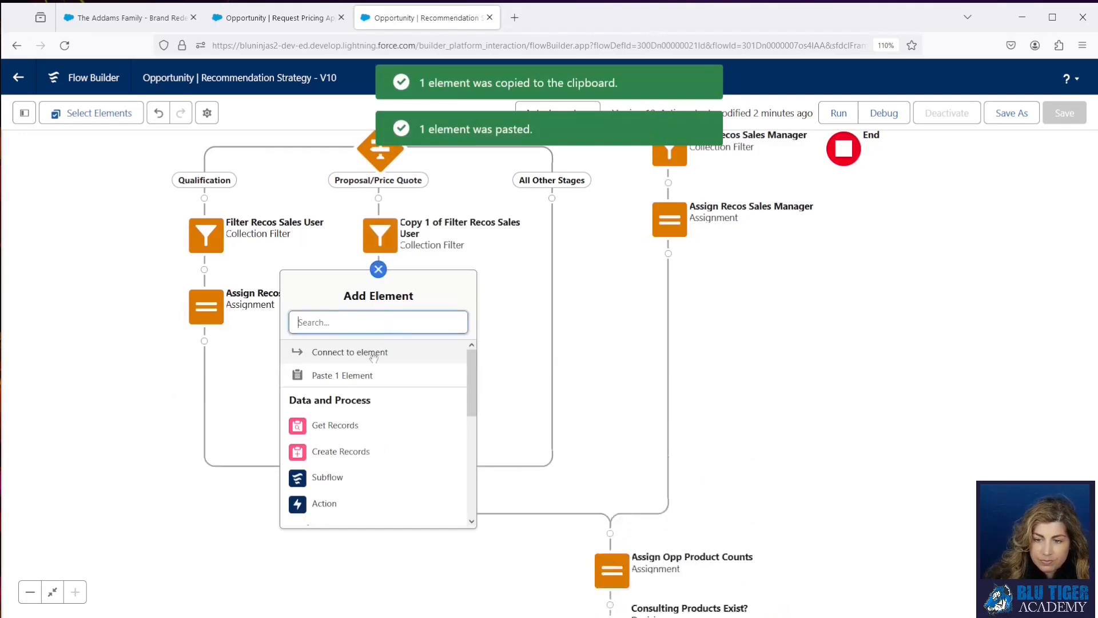
{"action": "left_click", "coordinate": [344, 374]}
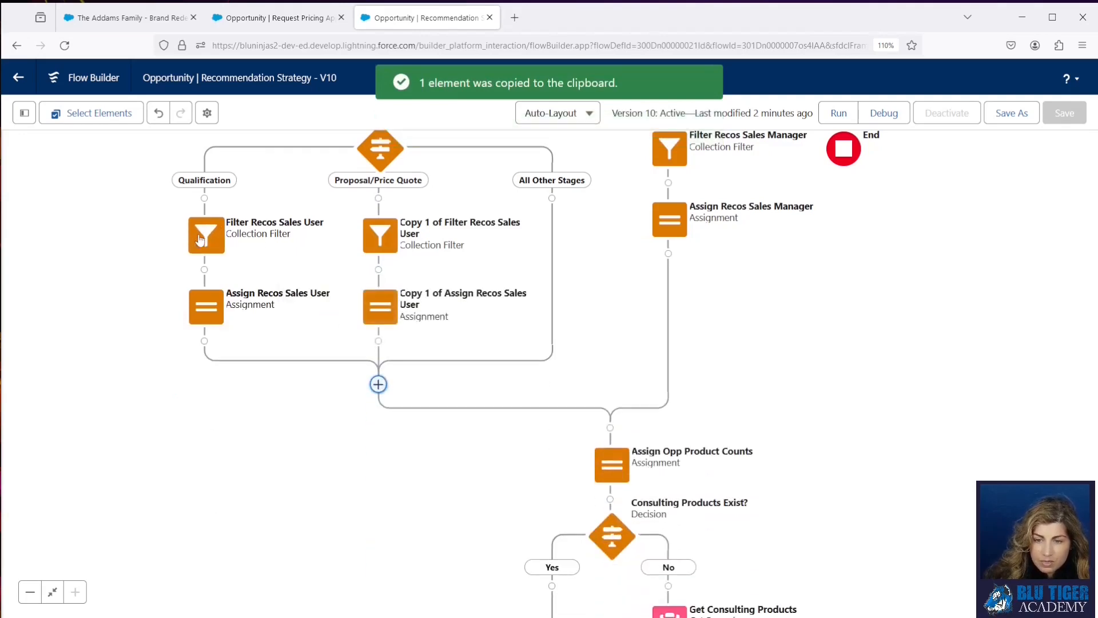
Delete the Request Final Quote condition from the Filter Recos Sales User element on the Qualification path
{"action": "left_click", "coordinate": [245, 232]}
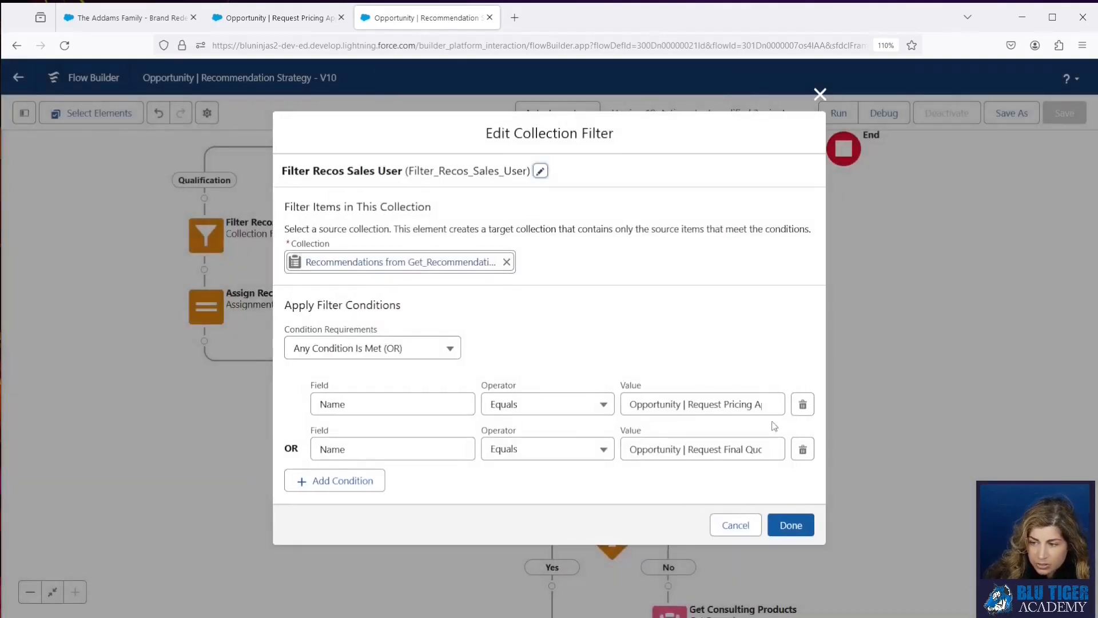
{"action": "left_click", "coordinate": [803, 449]}
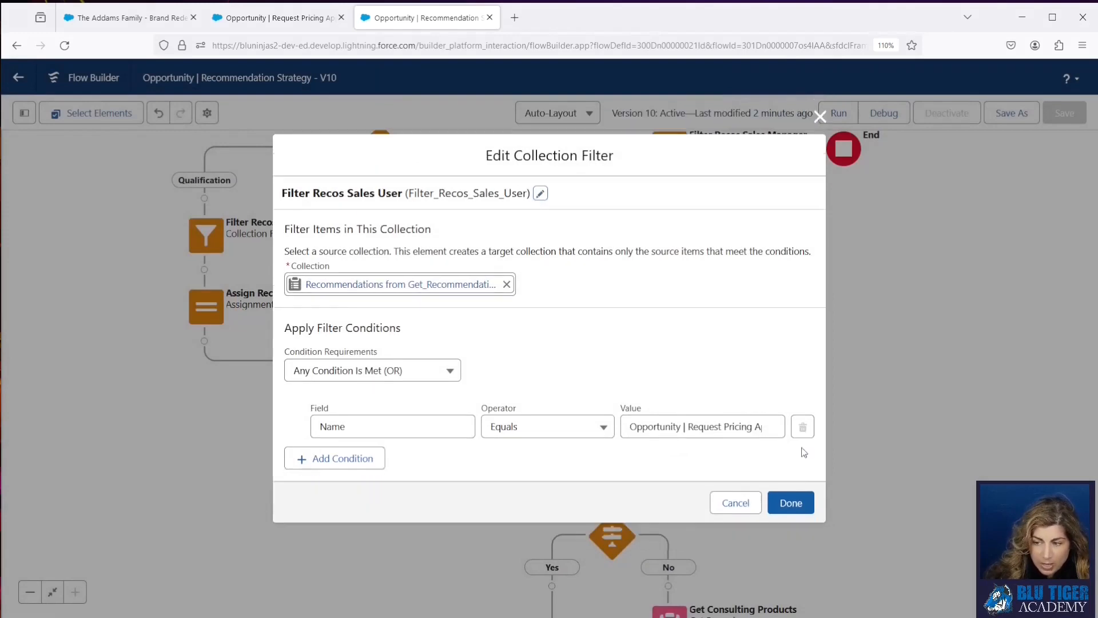
{"action": "left_click", "coordinate": [780, 498]}
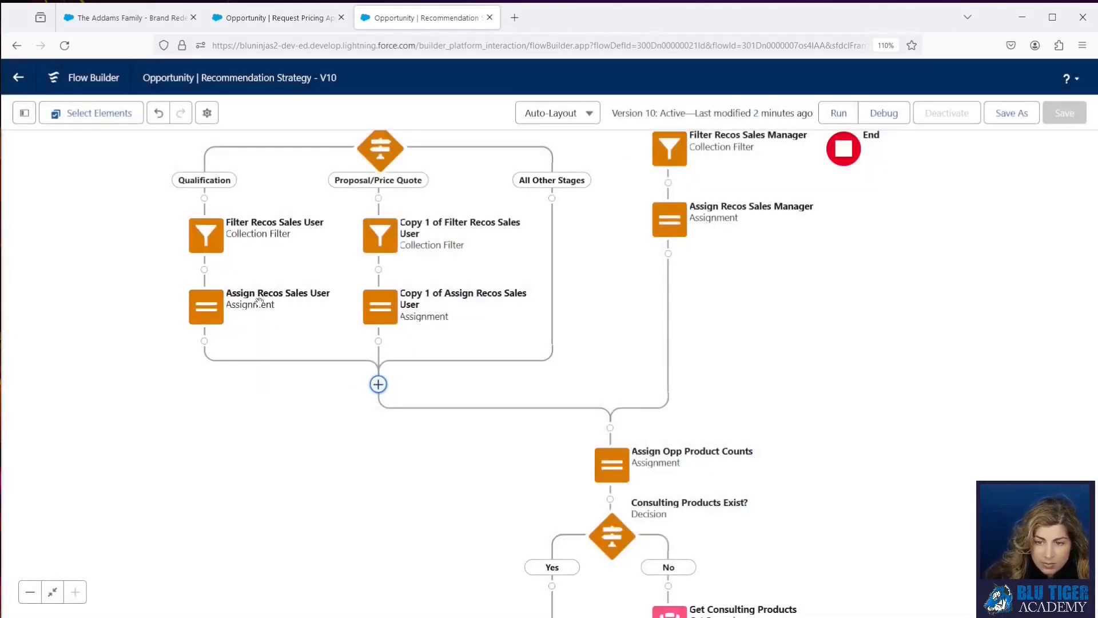
Rename the copied filter Filter Recos Sales User - Proposal/Price Quote and regenerate its API name to match
{"action": "double_click", "coordinate": [373, 228]}
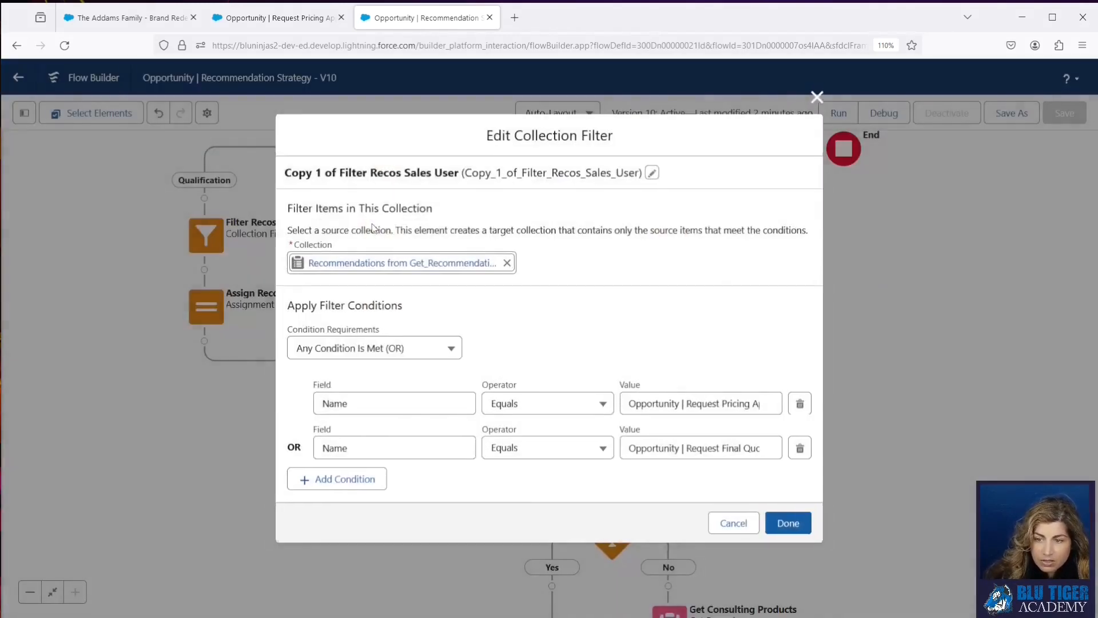
{"action": "left_click", "coordinate": [653, 171]}
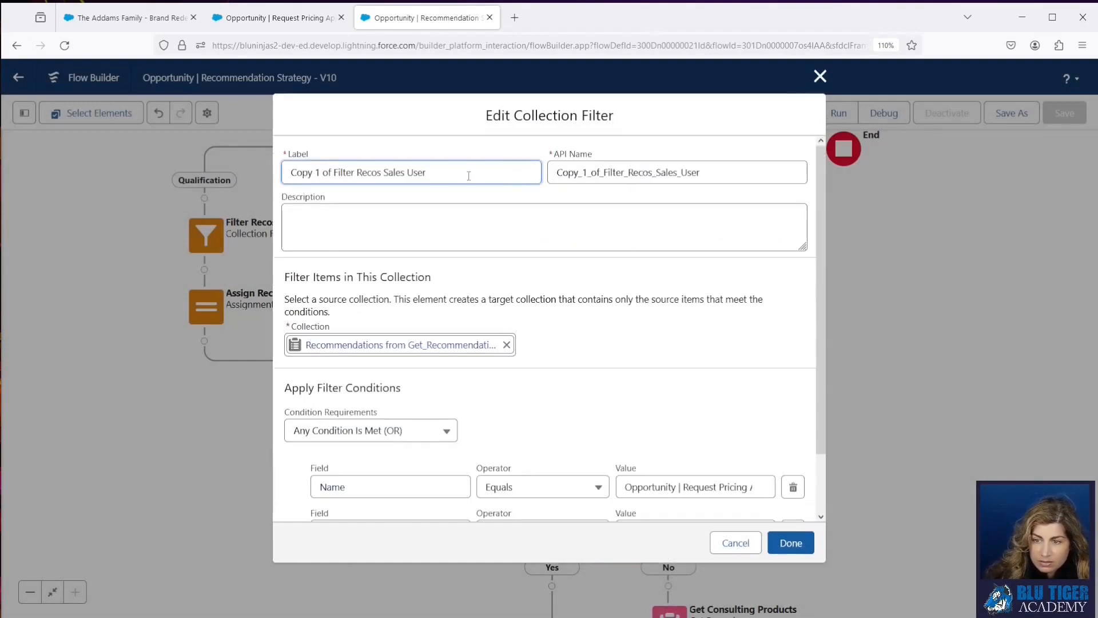
{"action": "left_click_drag", "start_coordinate": [336, 173], "coordinate": [283, 175]}
{"action": "key", "text": "BackSpace"}
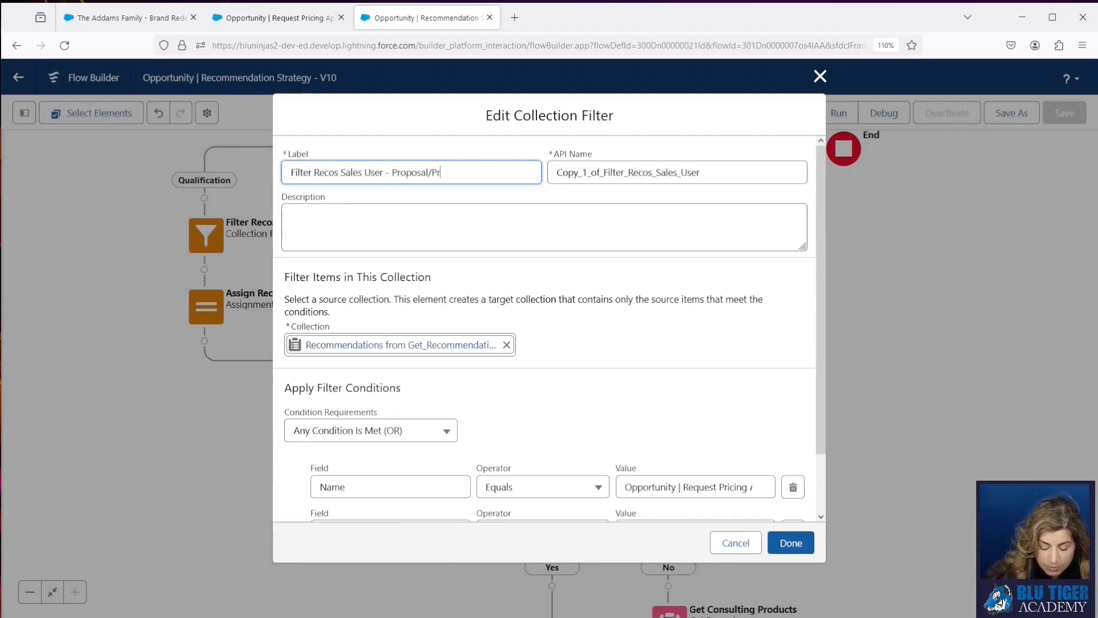
{"action": "key", "text": "Tab"}
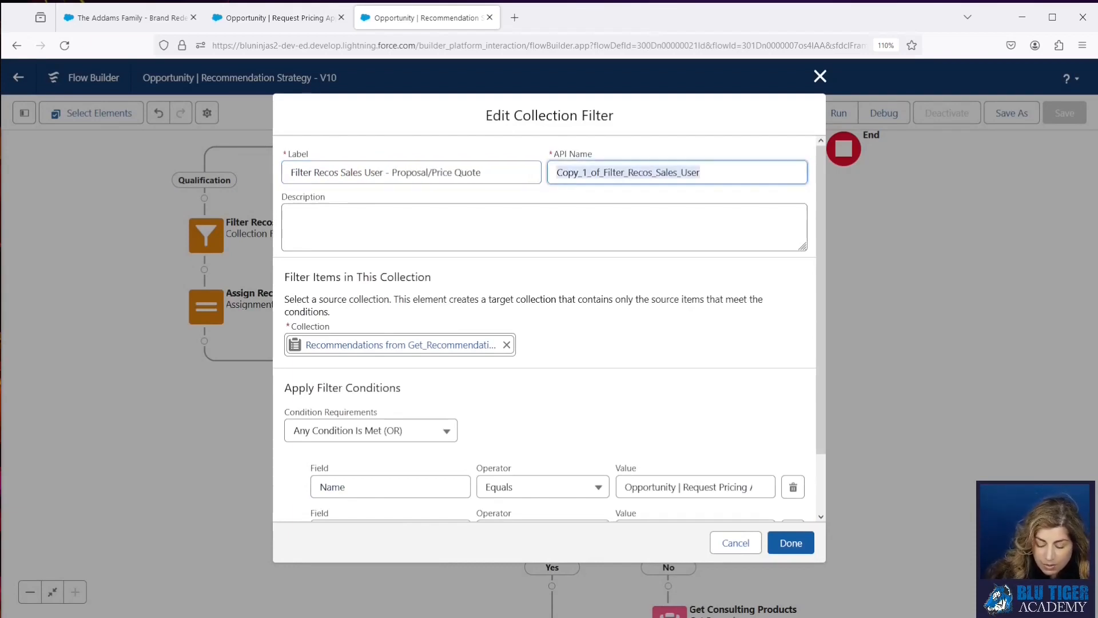
{"action": "key", "text": "BackSpace"}
{"action": "left_click", "coordinate": [494, 178]}
{"action": "key", "text": "Tab"}
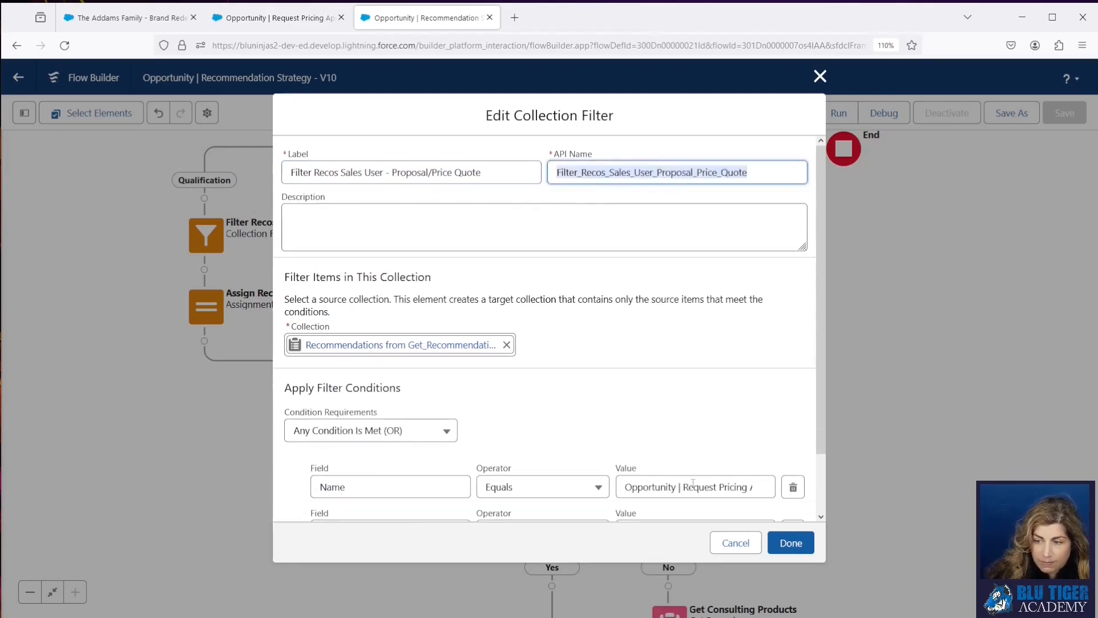
Delete the Request Pricing condition from the Proposal/Price Quote filter, keeping only the Request Final Quote one
{"action": "scroll", "coordinate": [708, 397], "scroll_direction": "down", "scroll_amount": 2}
{"action": "left_click", "coordinate": [792, 426]}
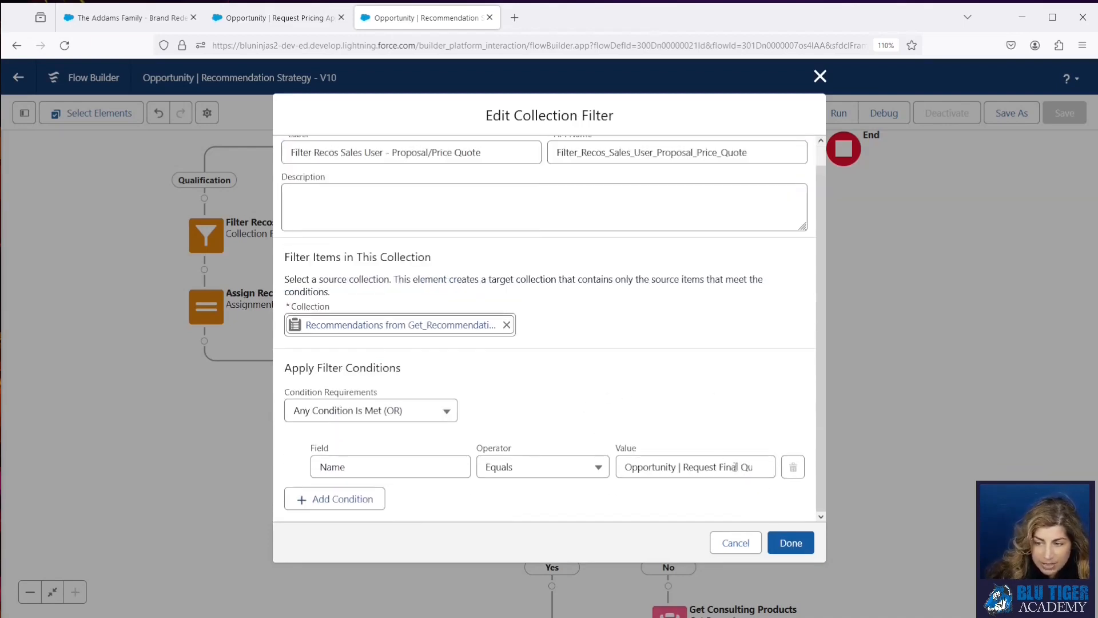
{"action": "left_click", "coordinate": [785, 542]}
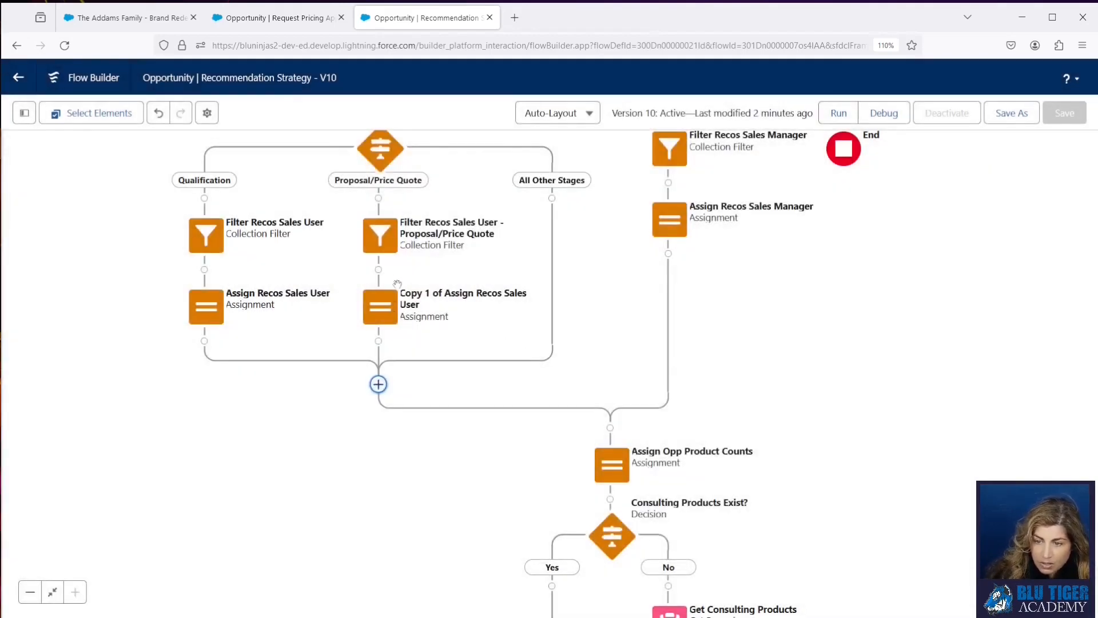
Rename the copied assignment Assign Recos Sales User - Proposal/Price Quote and regenerate its API name to match
{"action": "double_click", "coordinate": [383, 308]}
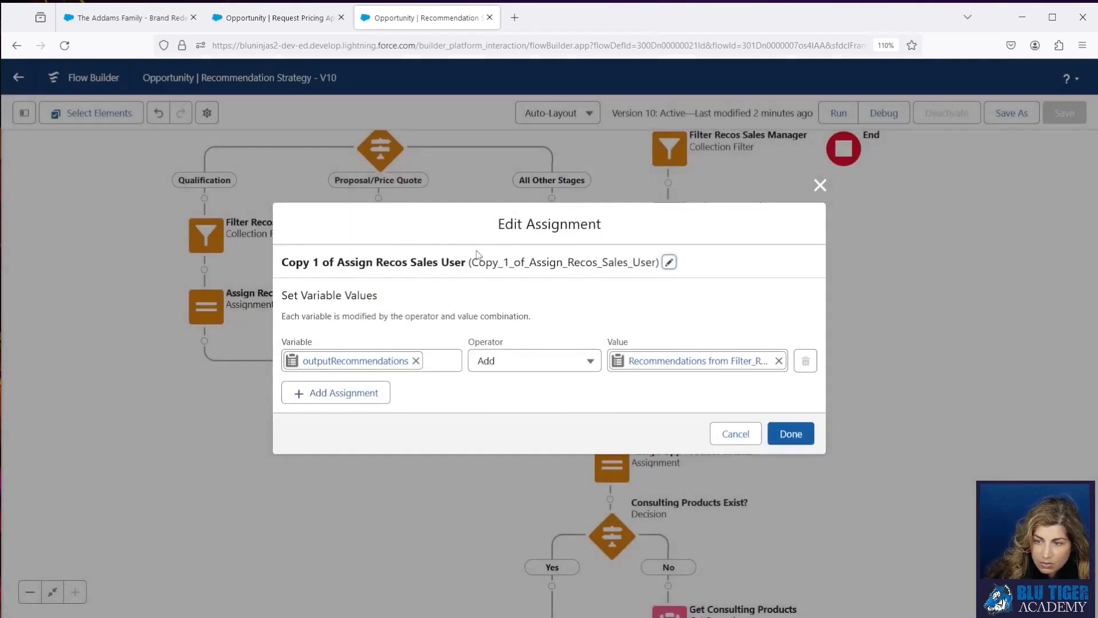
{"action": "left_click", "coordinate": [669, 263]}
{"action": "left_click_drag", "start_coordinate": [338, 236], "coordinate": [290, 237]}
{"action": "key", "text": "BackSpace"}
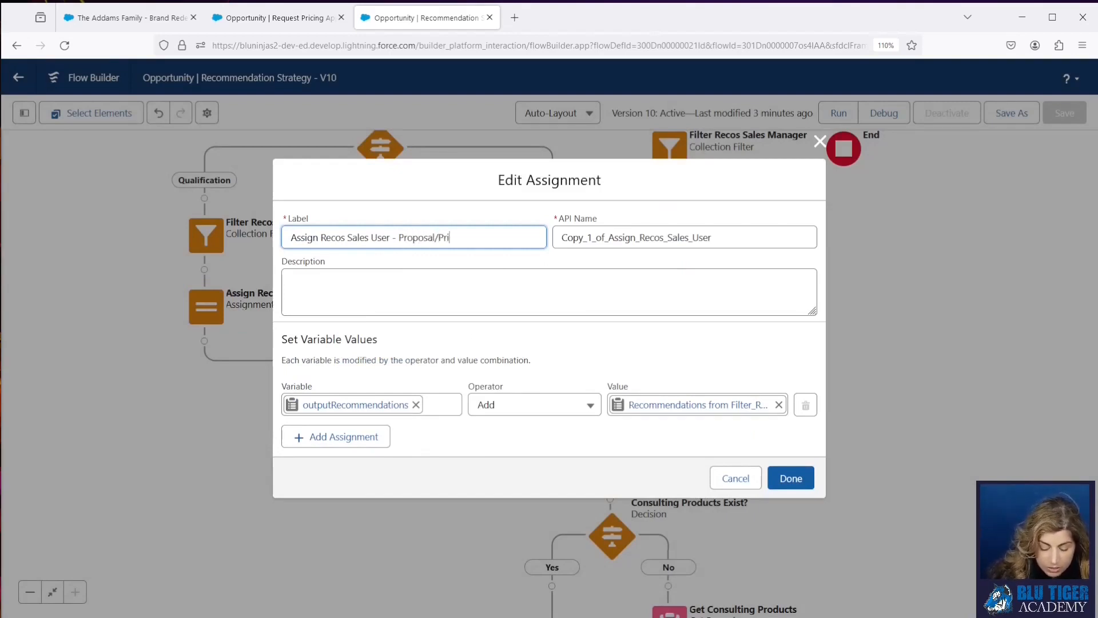
{"action": "type", "text": "e Quot"}
{"action": "key", "text": "Tab"}
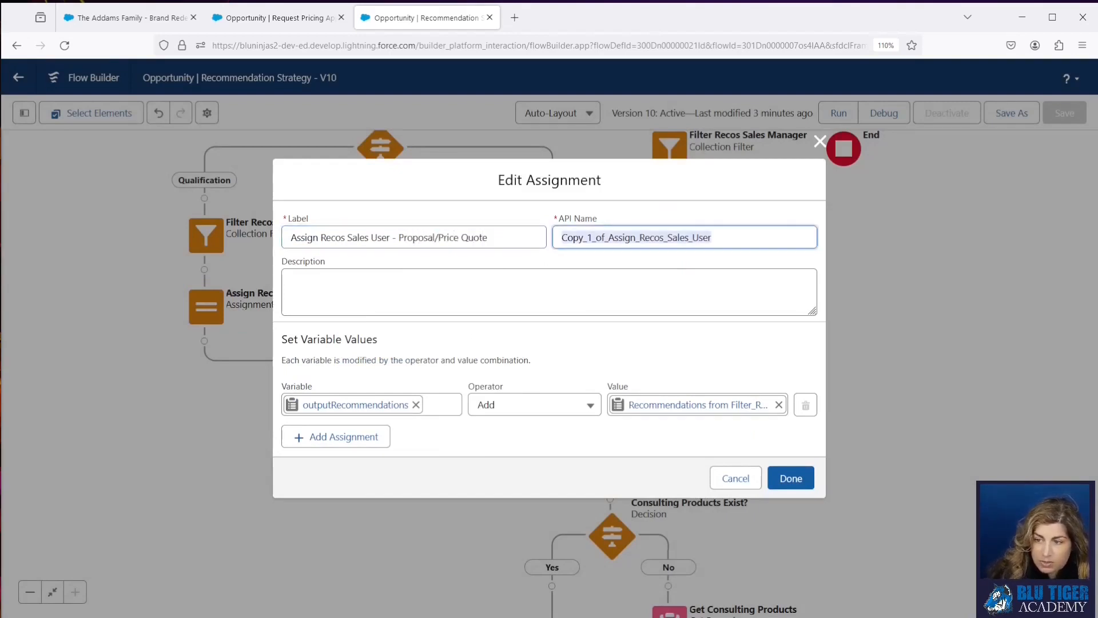
{"action": "key", "text": "BackSpace"}
{"action": "left_click", "coordinate": [490, 234]}
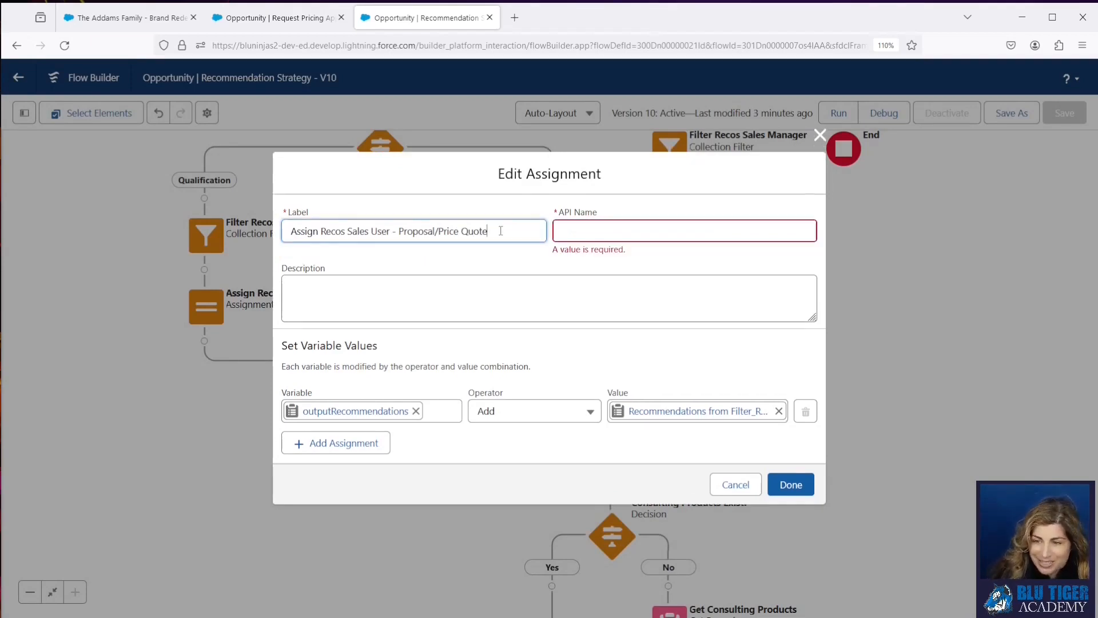
{"action": "key", "text": "Tab"}
Set the value added to outputRecommendations to the recommendations from Filter_Recos_Sales_User_Proposal_Price_Quote
{"action": "left_click", "coordinate": [697, 405]}
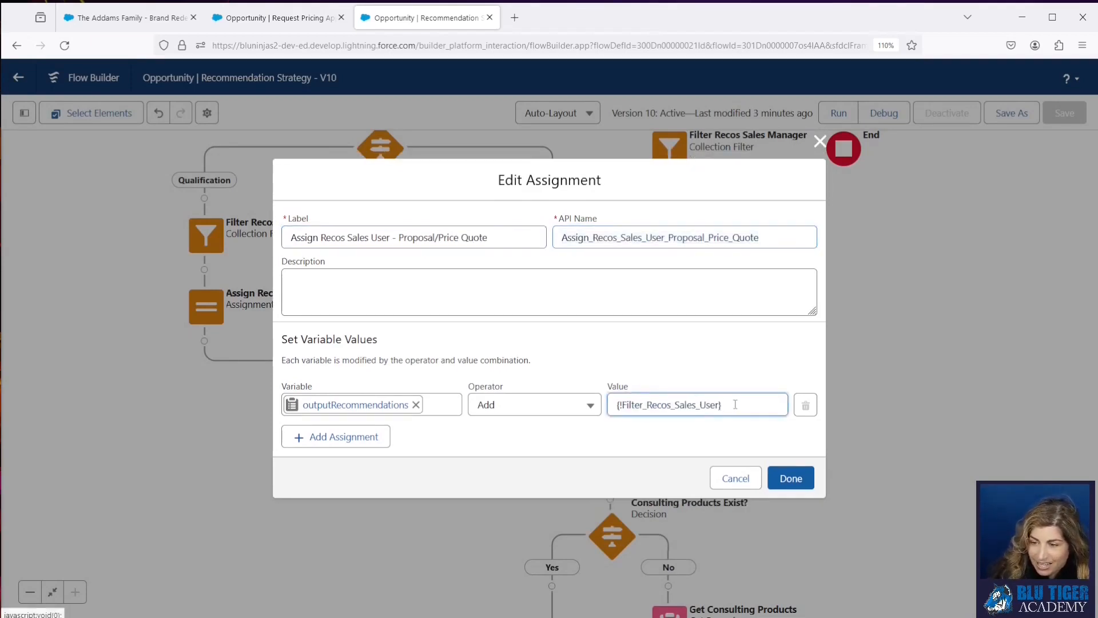
{"action": "left_click_drag", "start_coordinate": [736, 404], "coordinate": [557, 405]}
{"action": "type", "text": "filte"}
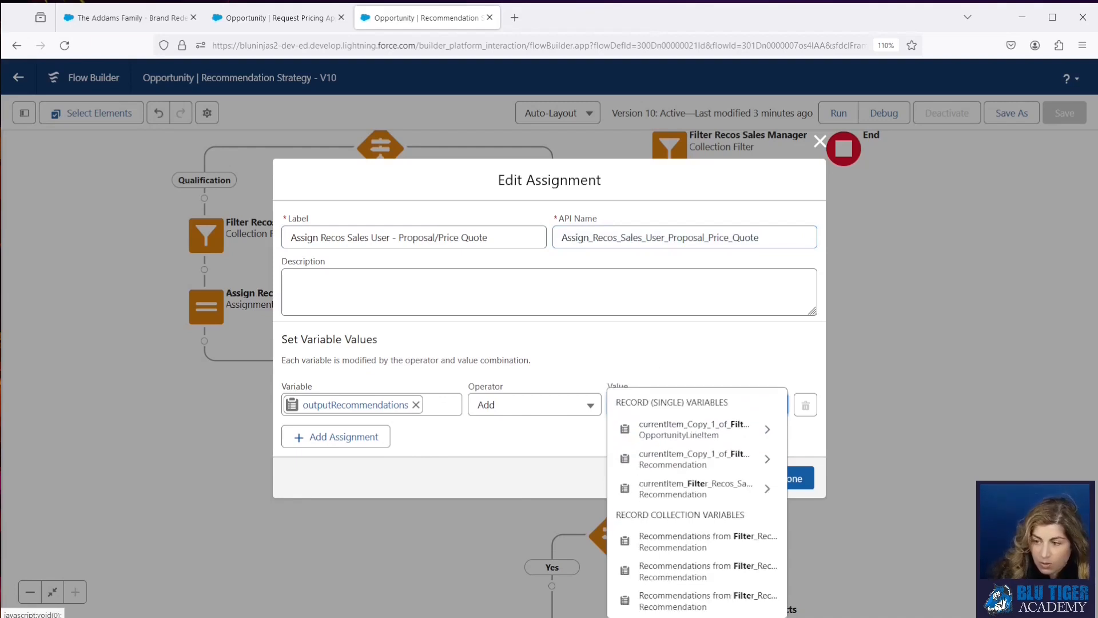
{"action": "type", "text": "r"}
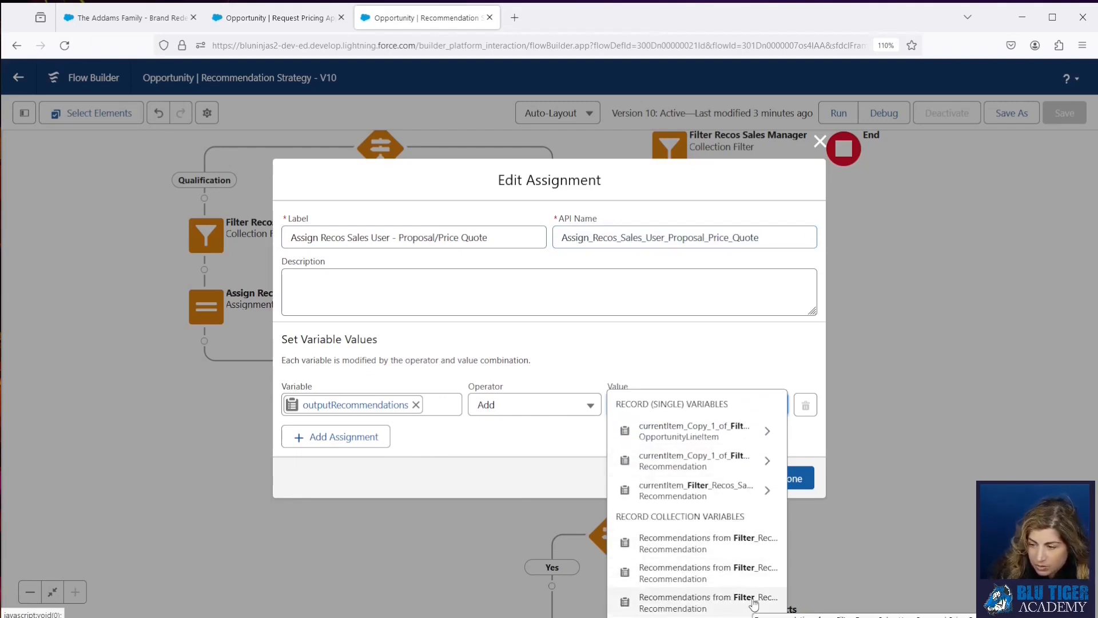
{"action": "left_click", "coordinate": [810, 557]}
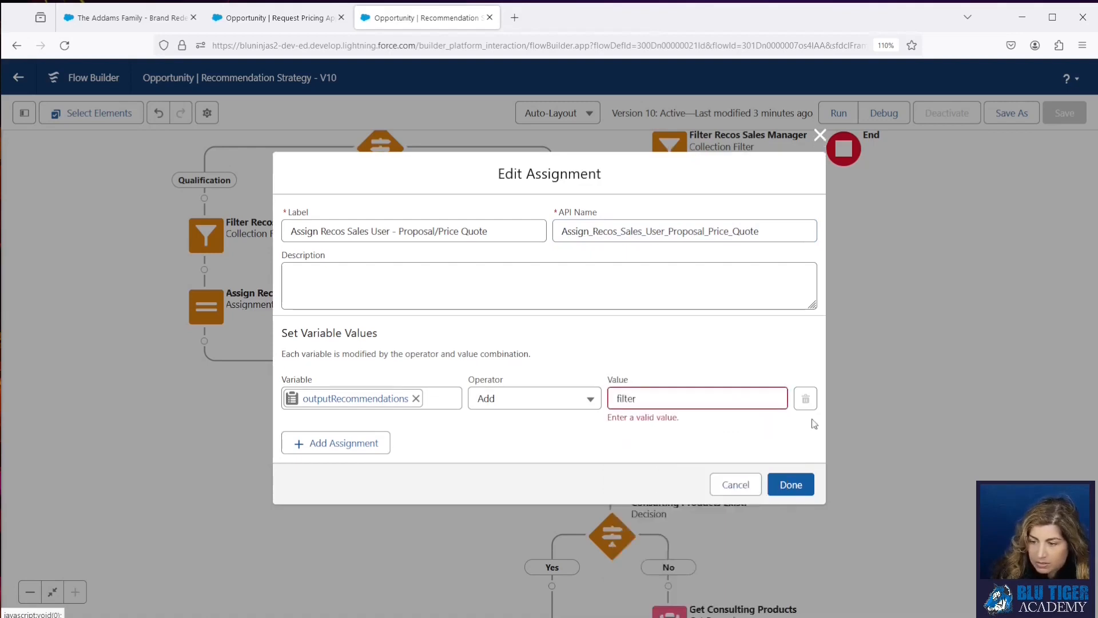
{"action": "left_click", "coordinate": [675, 395]}
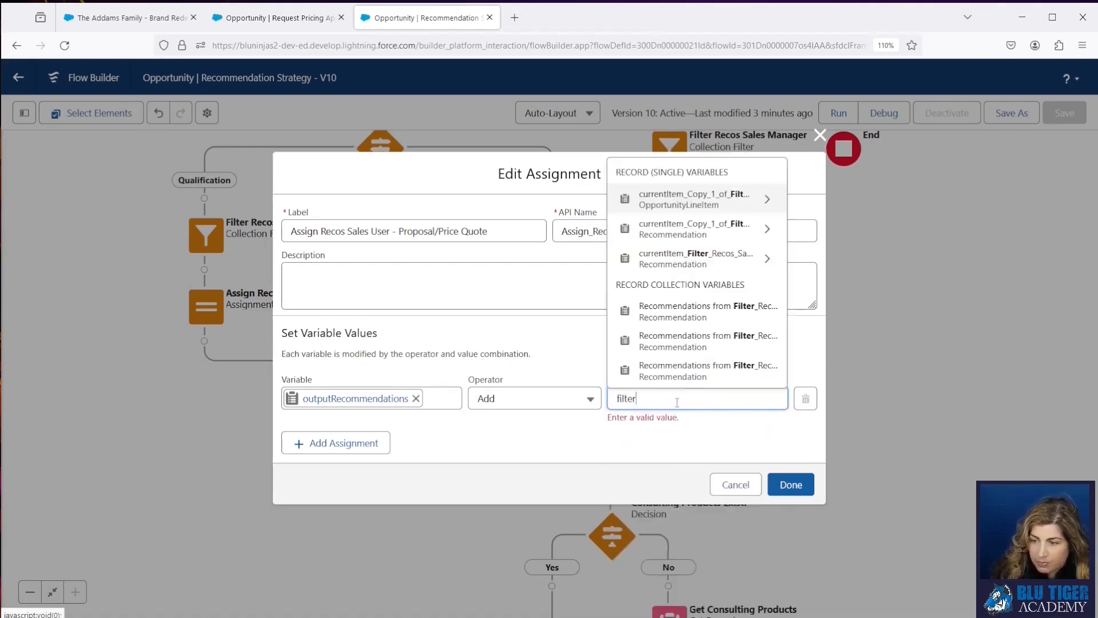
{"action": "left_click", "coordinate": [704, 372]}
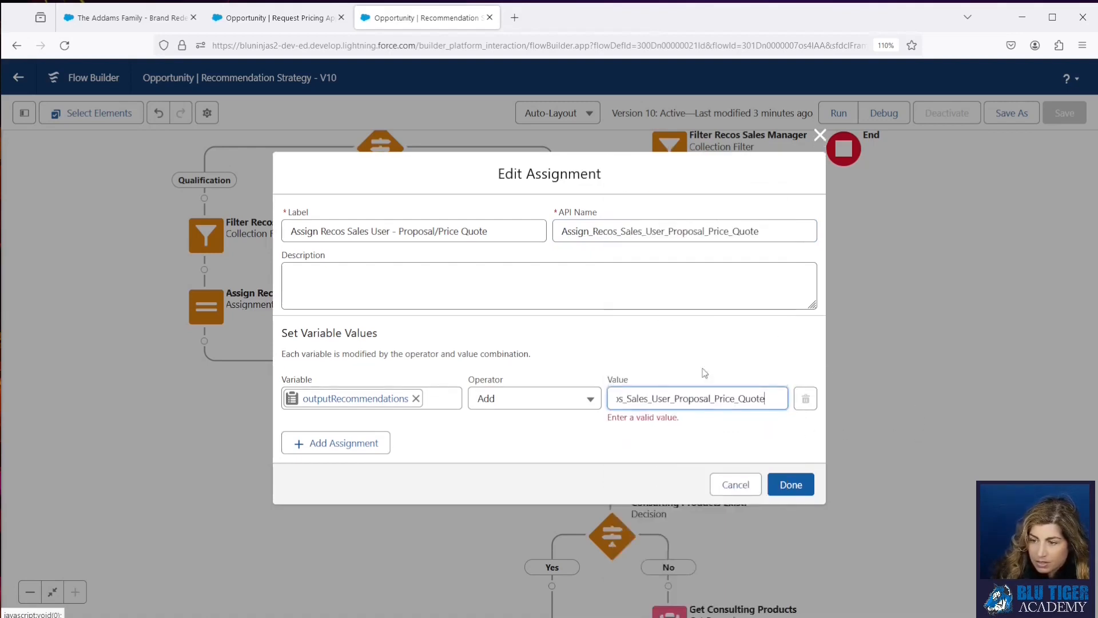
{"action": "left_click", "coordinate": [790, 484]}
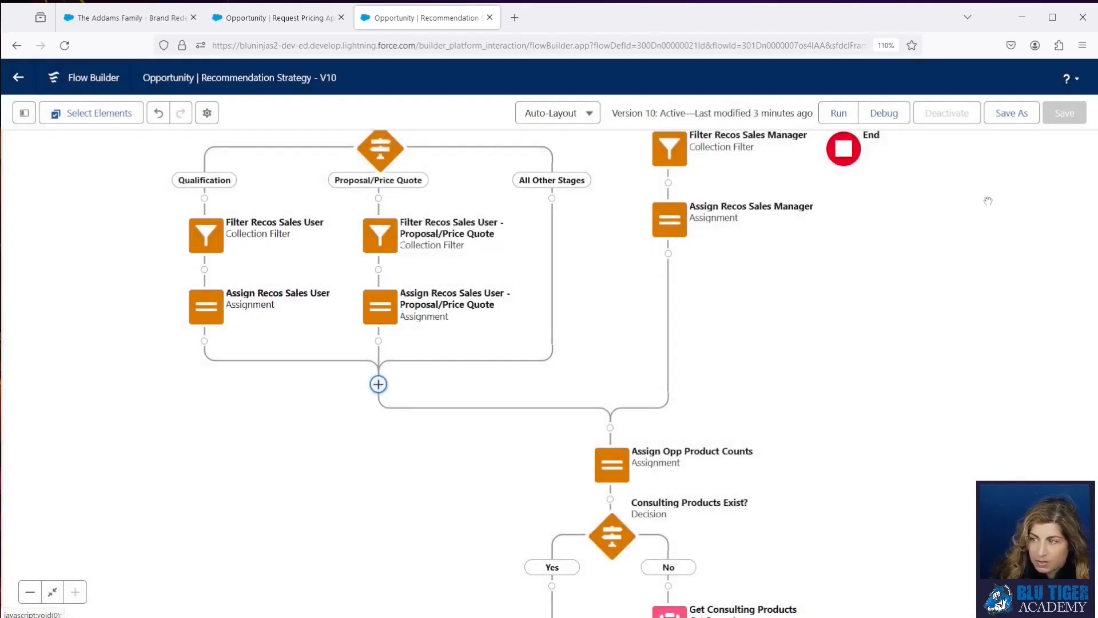
Save the Opportunity | Recommendation Strategy flow as a new version and activate it
{"action": "left_click", "coordinate": [1009, 113]}
{"action": "left_click", "coordinate": [793, 447]}
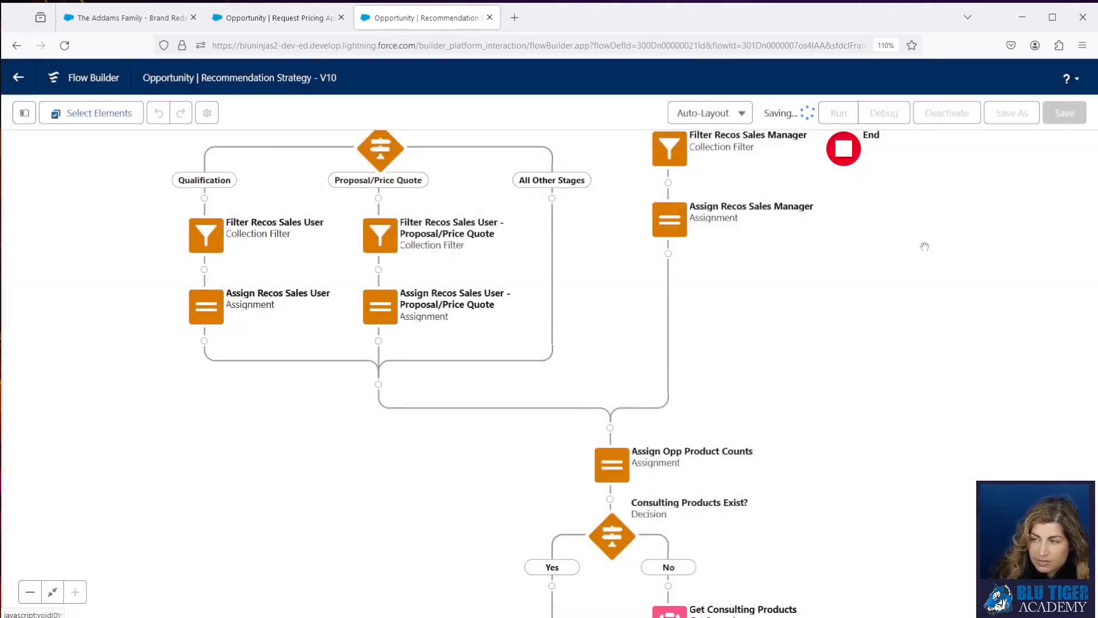
{"action": "left_click", "coordinate": [945, 117]}
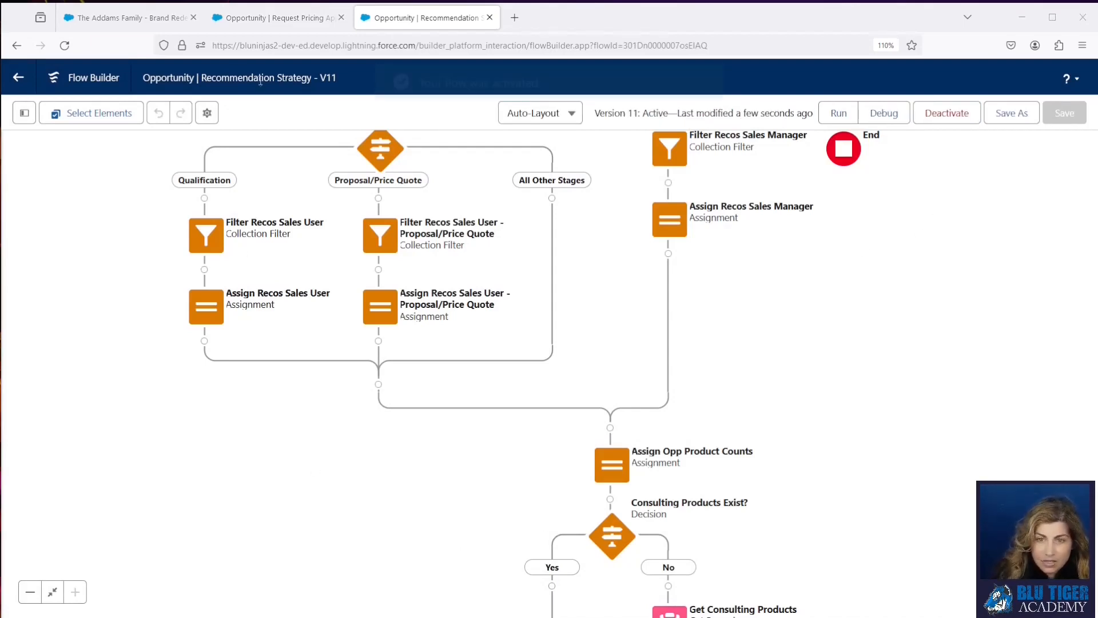
Reload The Addams Family - Brand Redesign opportunity to check its recommendations, and set its current stage to Prospecting
{"action": "left_click", "coordinate": [132, 18]}
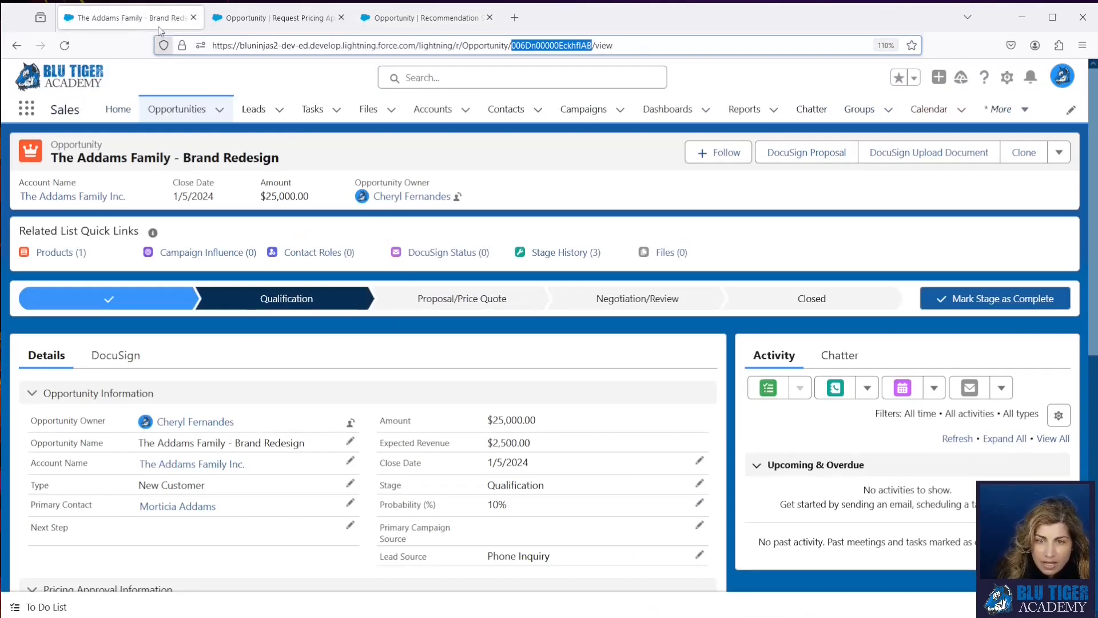
{"action": "left_click", "coordinate": [65, 45]}
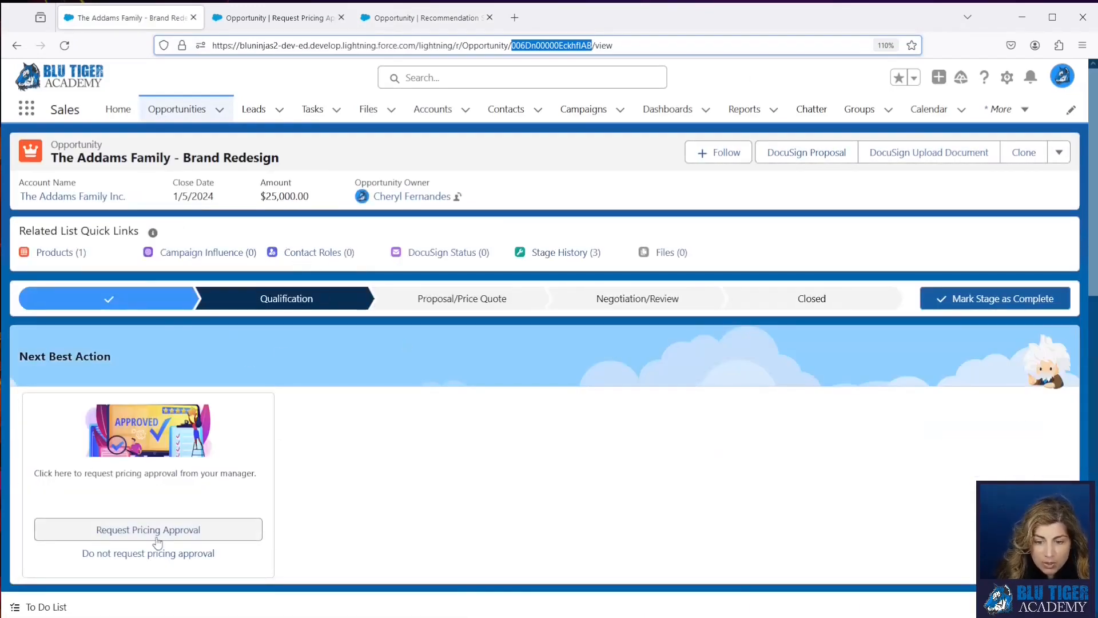
{"action": "left_click", "coordinate": [177, 298]}
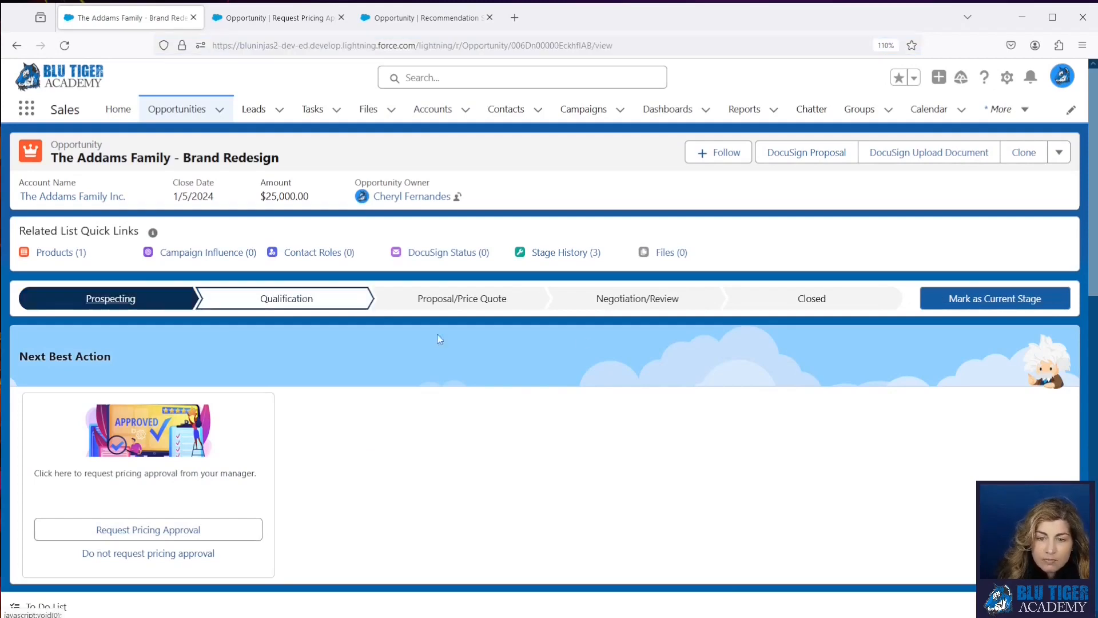
{"action": "left_click", "coordinate": [946, 298]}
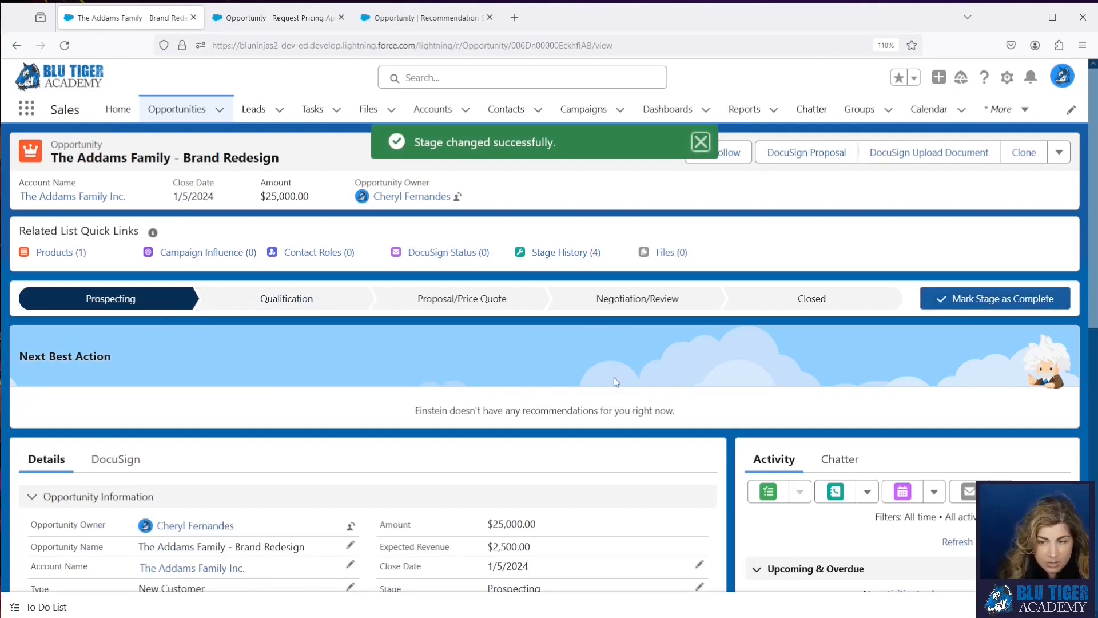
Set the opportunity's current stage to Proposal/Price Quote, reject the Request Final Quote recommendation, and reload the record
{"action": "left_click", "coordinate": [467, 299]}
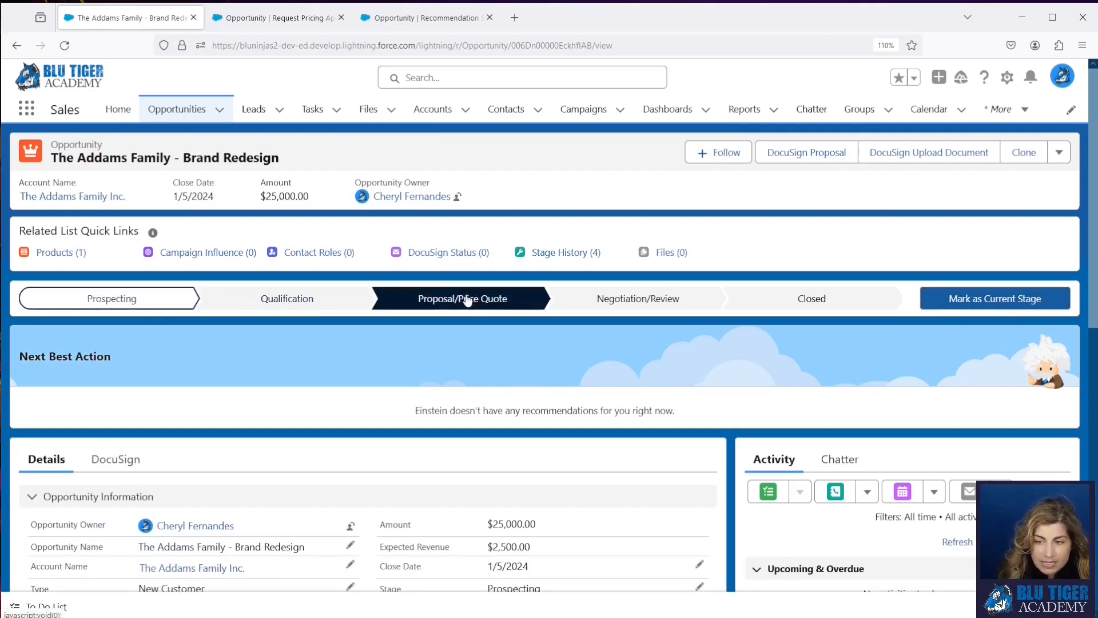
{"action": "left_click", "coordinate": [1016, 302]}
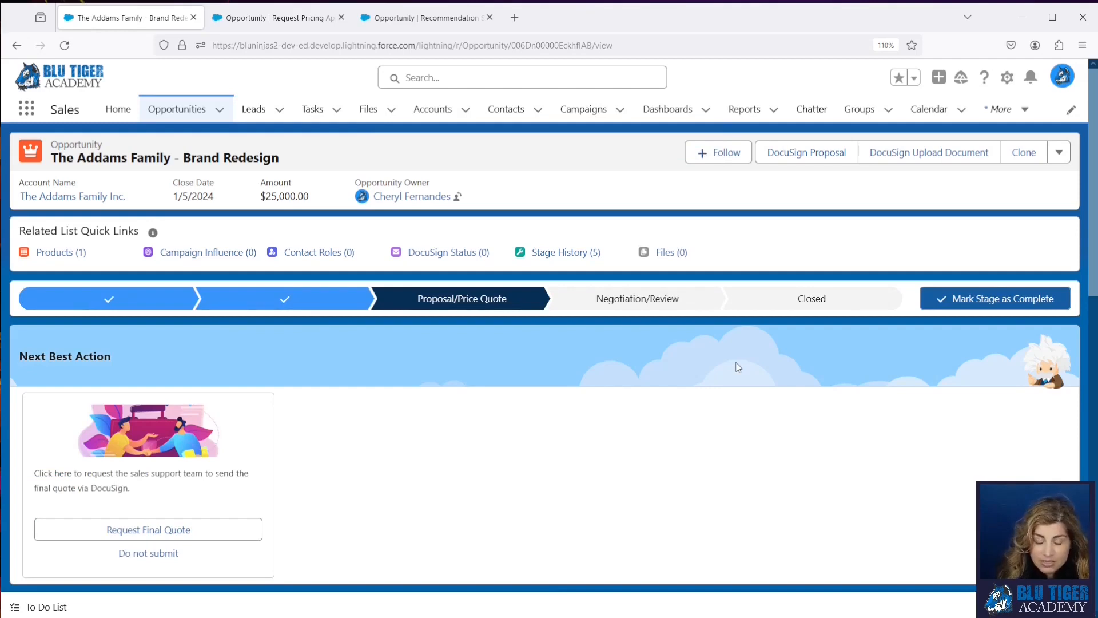
{"action": "left_click", "coordinate": [181, 555]}
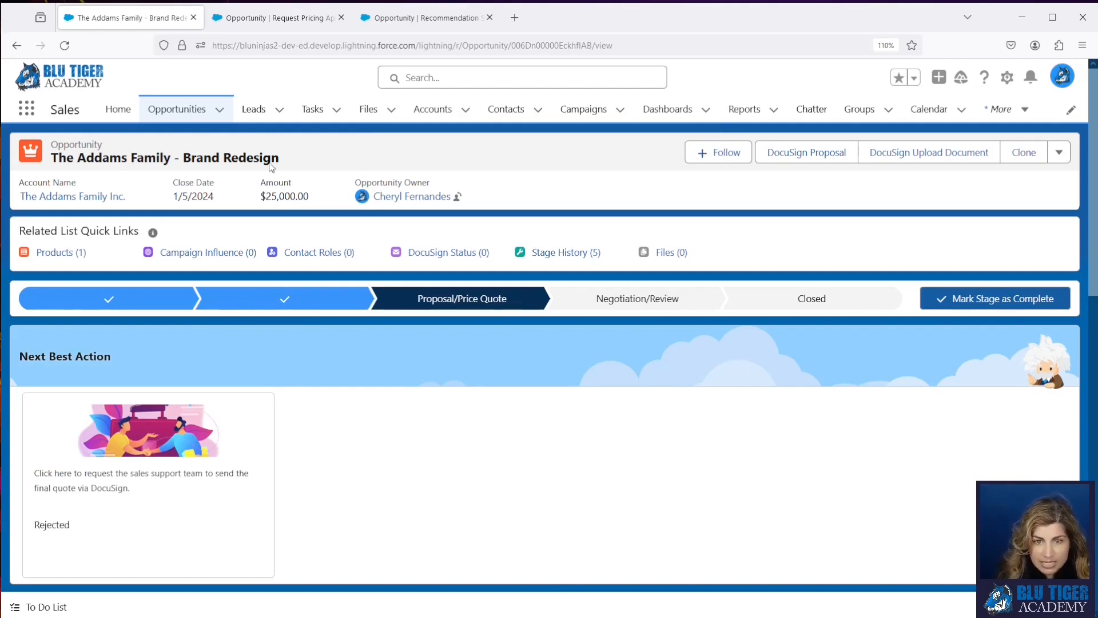
{"action": "left_click", "coordinate": [69, 50]}
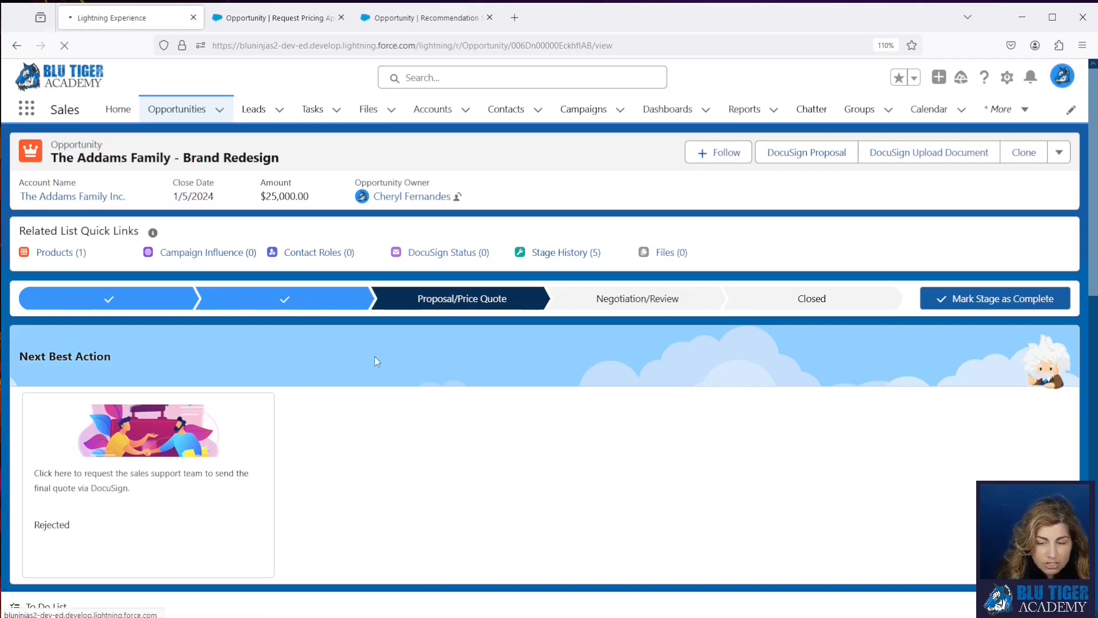